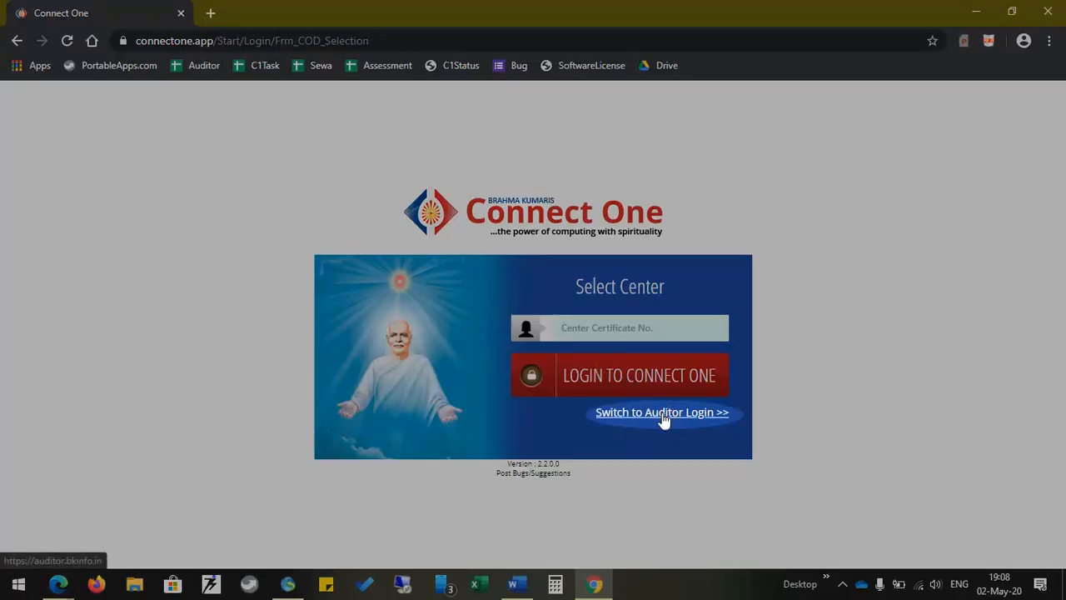
# Switch the Select Center login box to the auditor login form
pyautogui.click(663, 416)
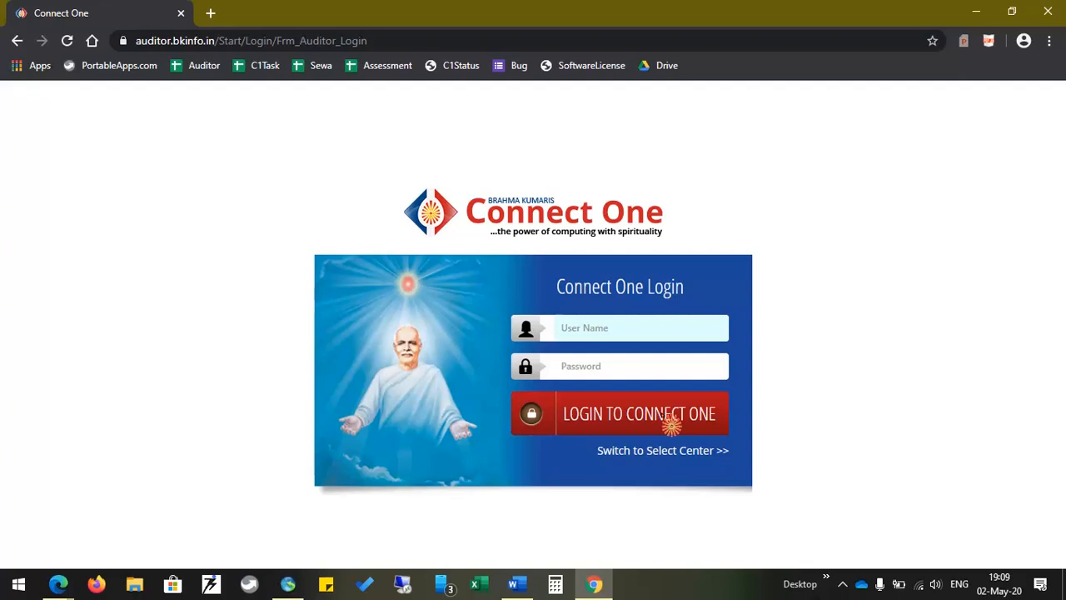
# Log in as auditor, choosing institute SPECIAL INFORMATION AND DATA and the Special Audit center
pyautogui.click(592, 428)
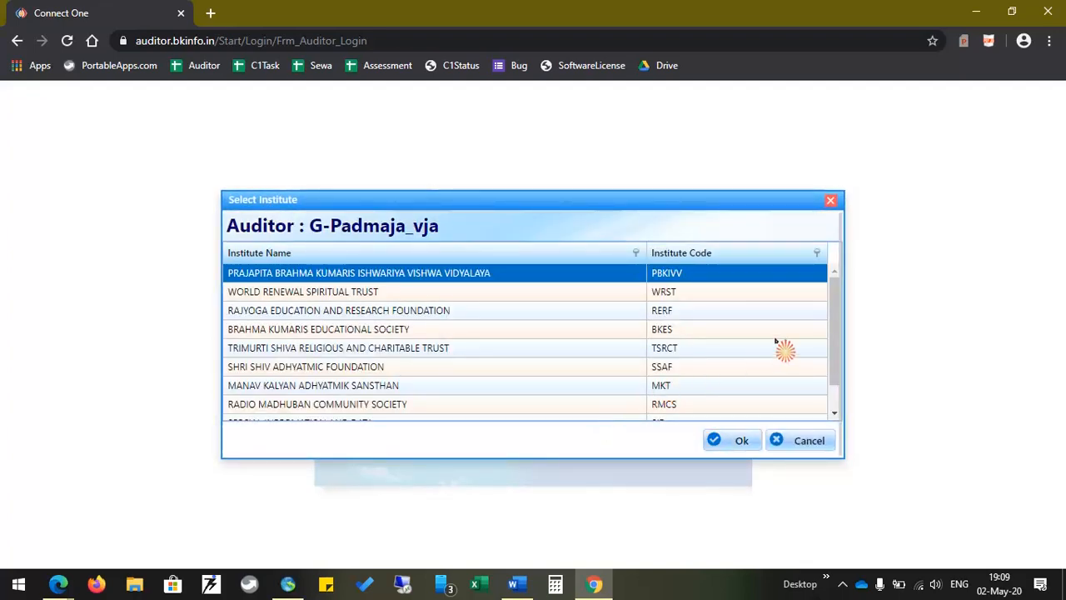
pyautogui.moveTo(830, 296); pyautogui.dragTo(838, 340)
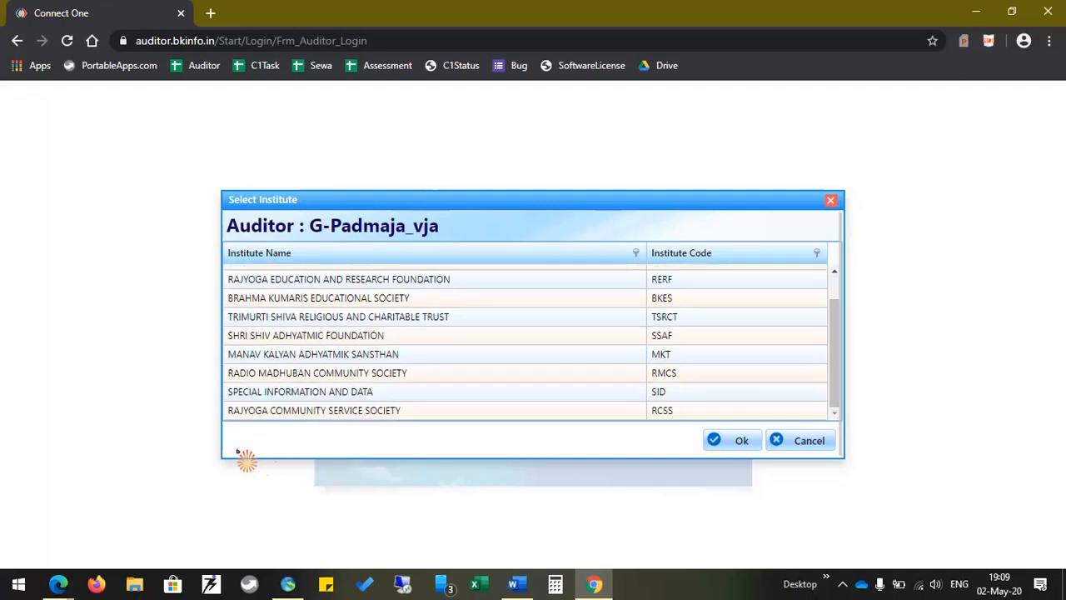
pyautogui.click(297, 399)
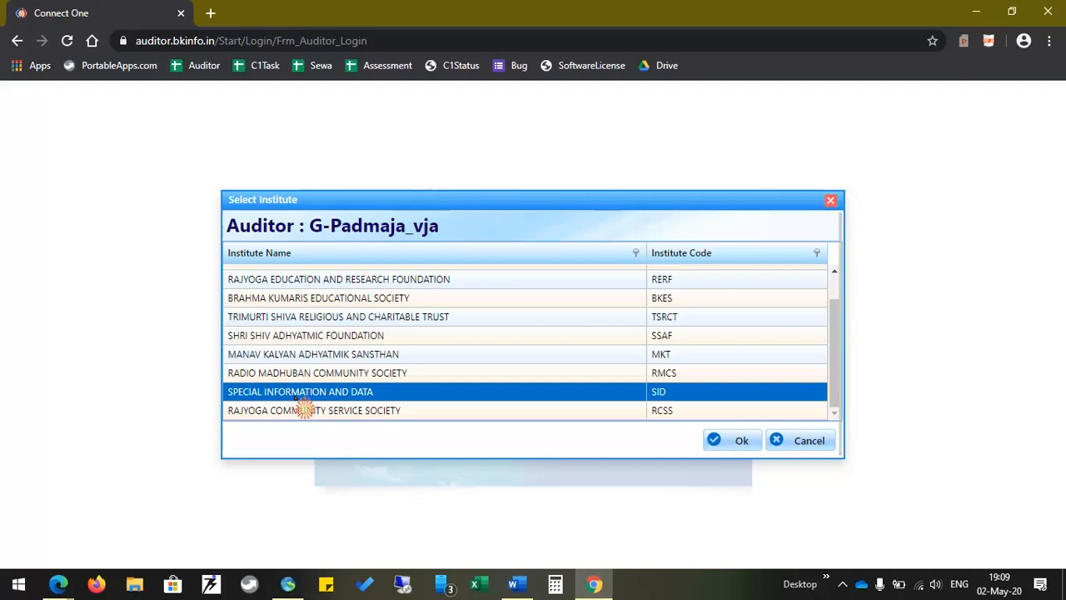
pyautogui.click(733, 442)
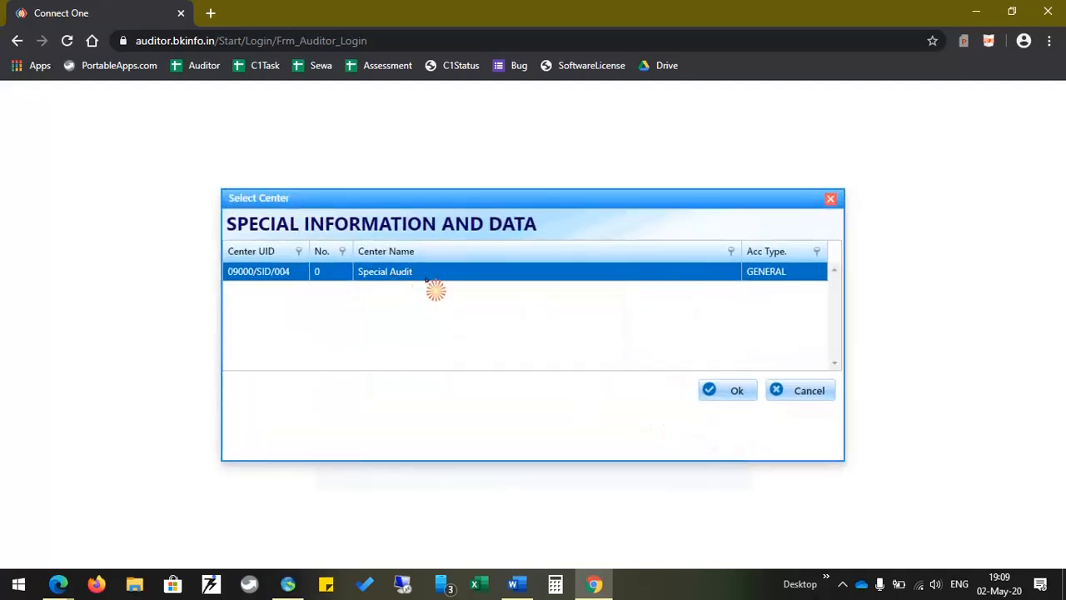
pyautogui.click(736, 394)
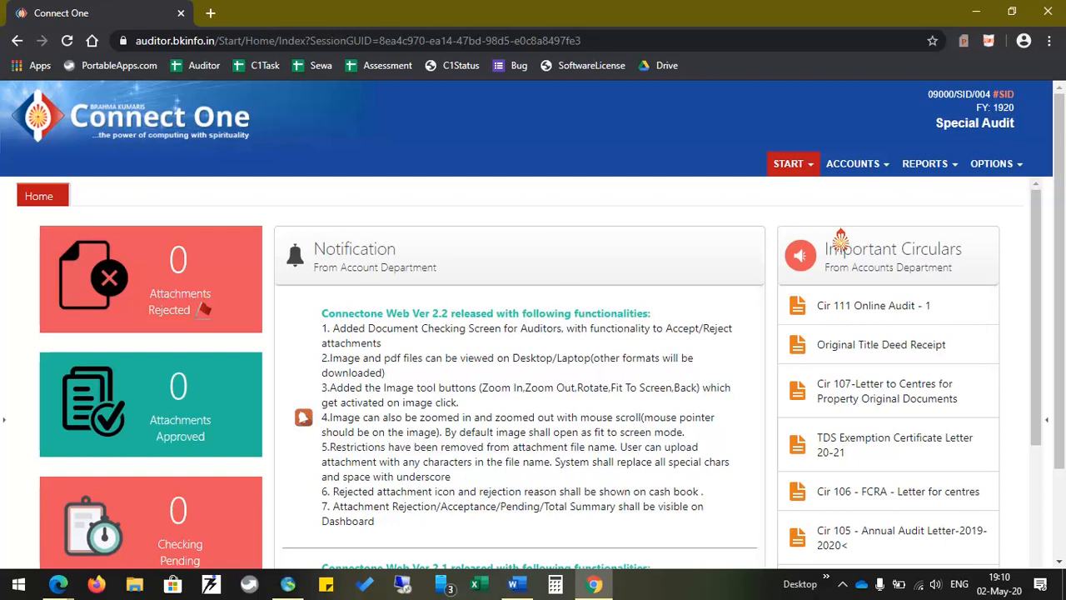
# Go to START > Auditor > Document Checking and load the document list with SHOW
pyautogui.click(806, 170)
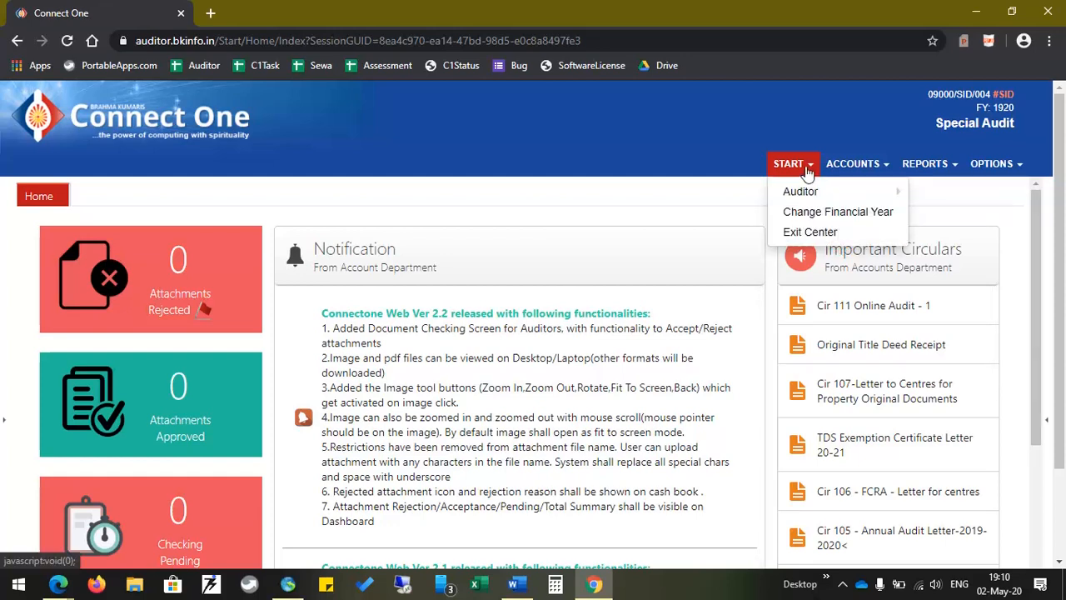
pyautogui.moveTo(820, 193)
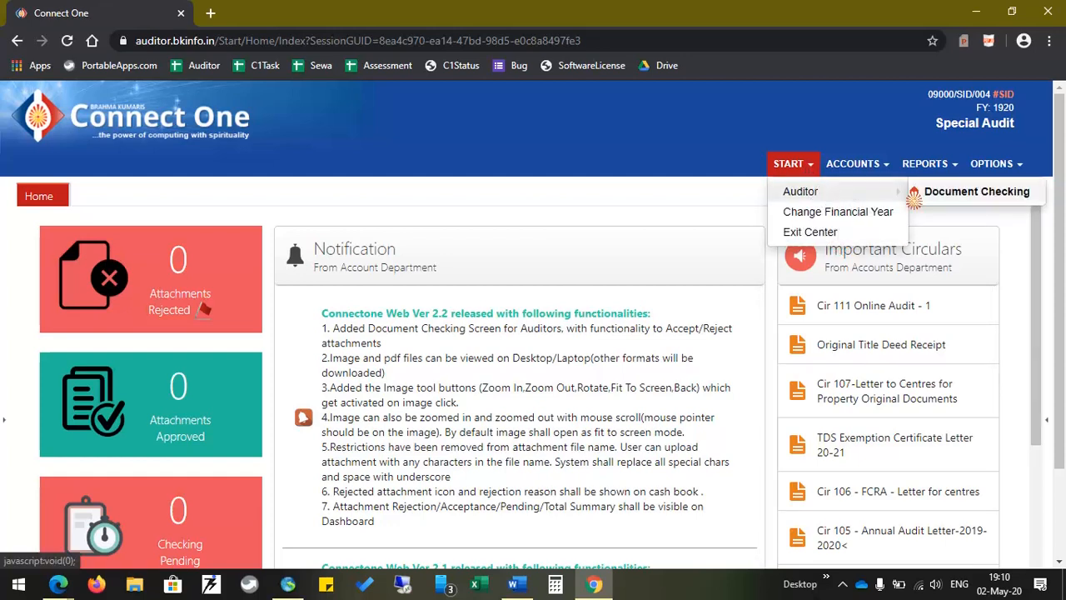
pyautogui.click(946, 198)
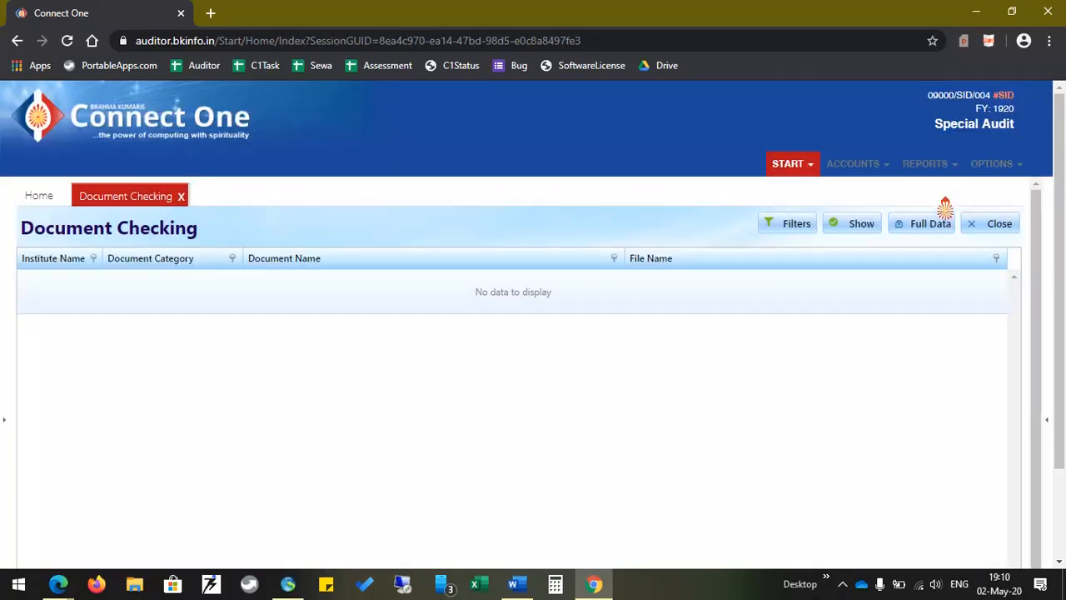
pyautogui.click(846, 233)
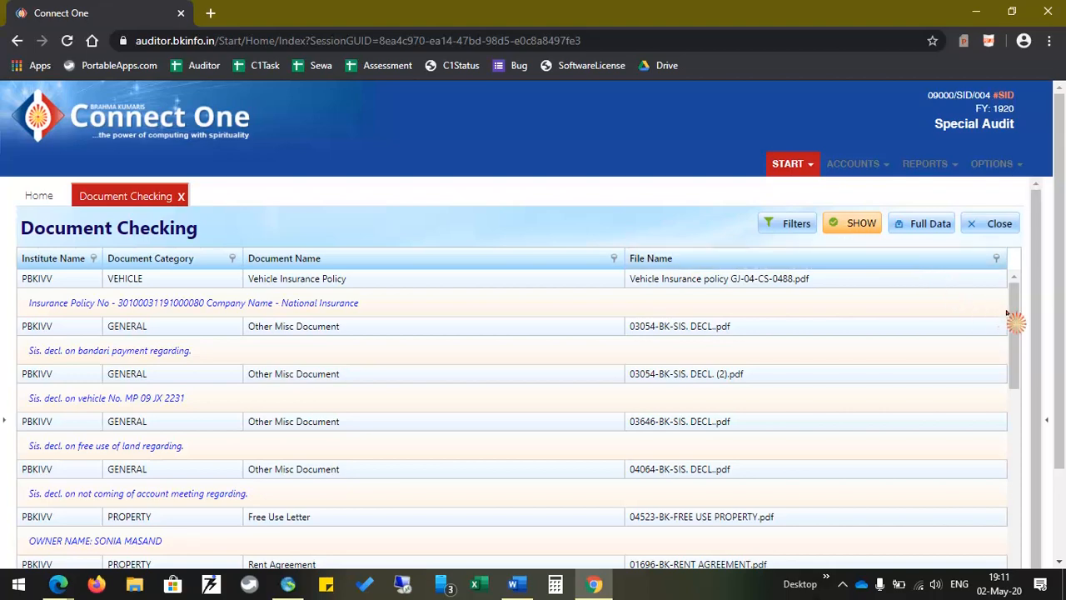
pyautogui.scroll(-1, 1043, 337)
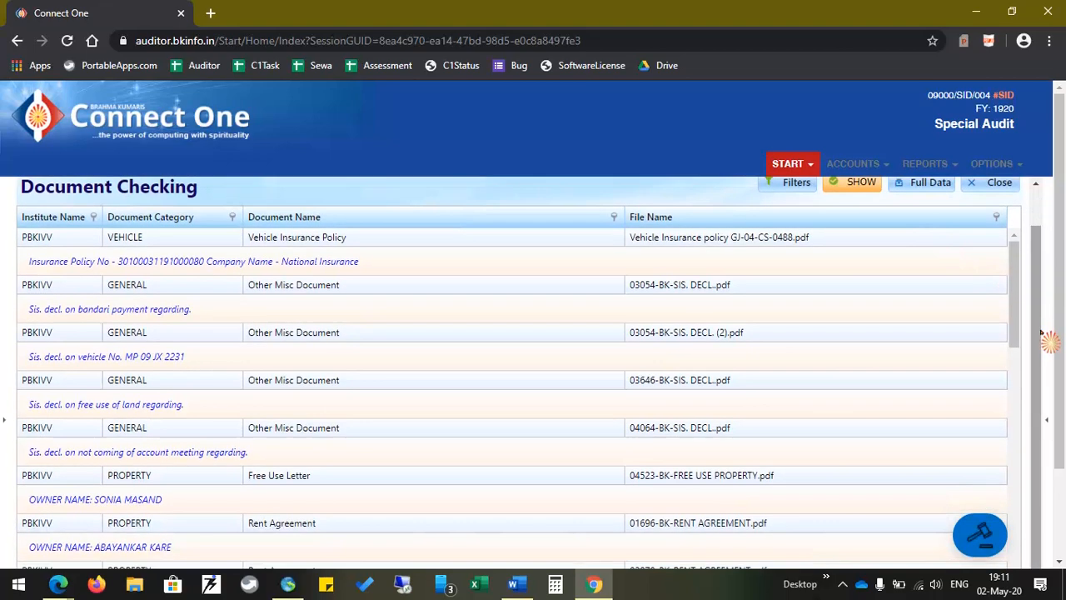
# Enter review mode and scroll through the Vehicle Insurance Policy PDF preview
pyautogui.click(983, 535)
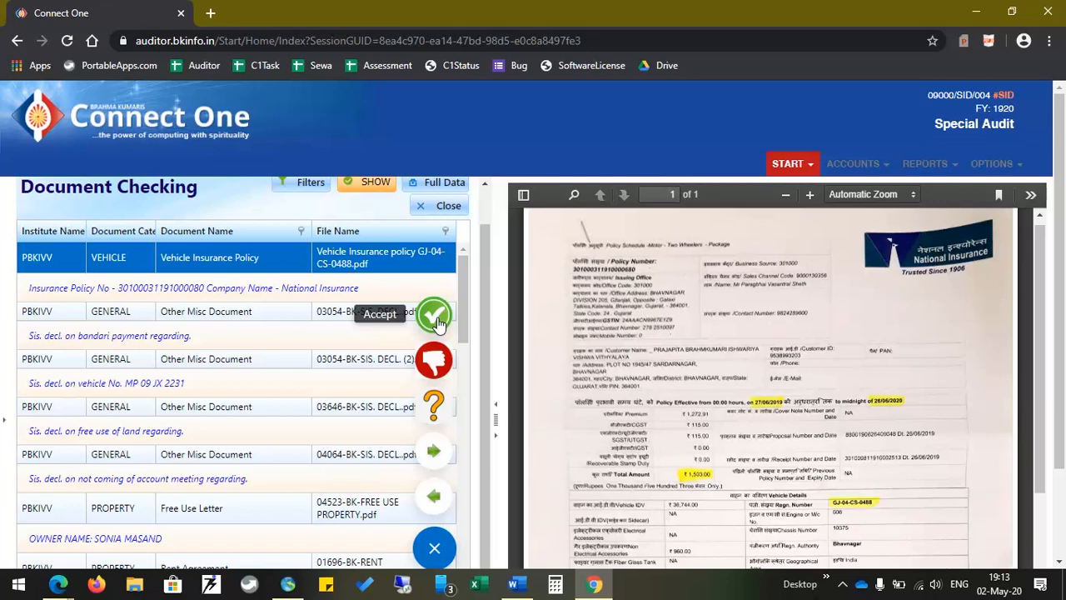
pyautogui.scroll(-5, 833, 305)
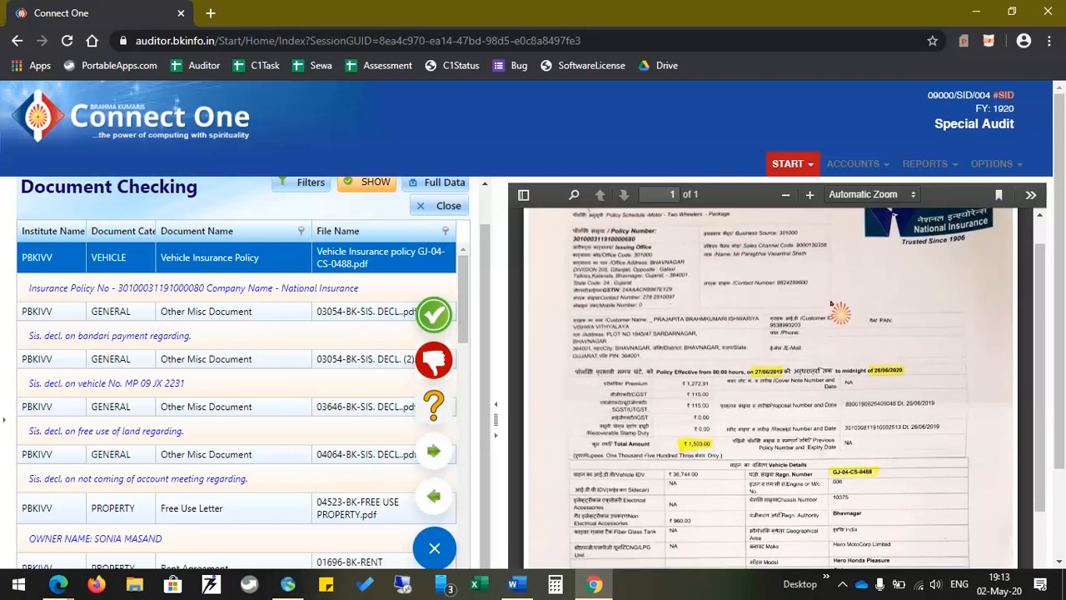
pyautogui.scroll(-3, 950, 359)
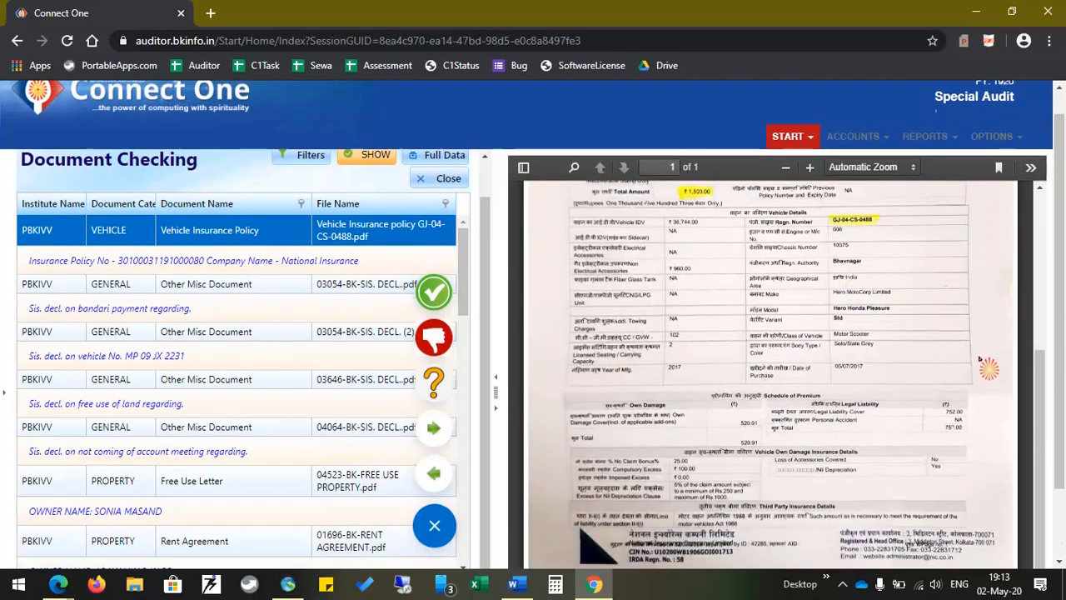
pyautogui.scroll(5, 899, 382)
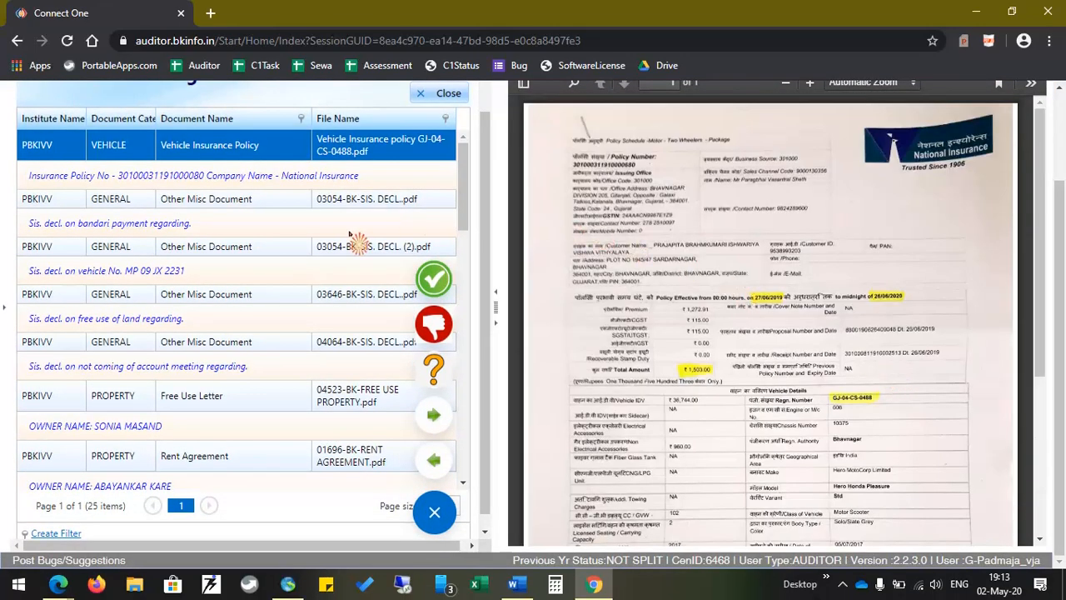
pyautogui.scroll(3, 749, 306)
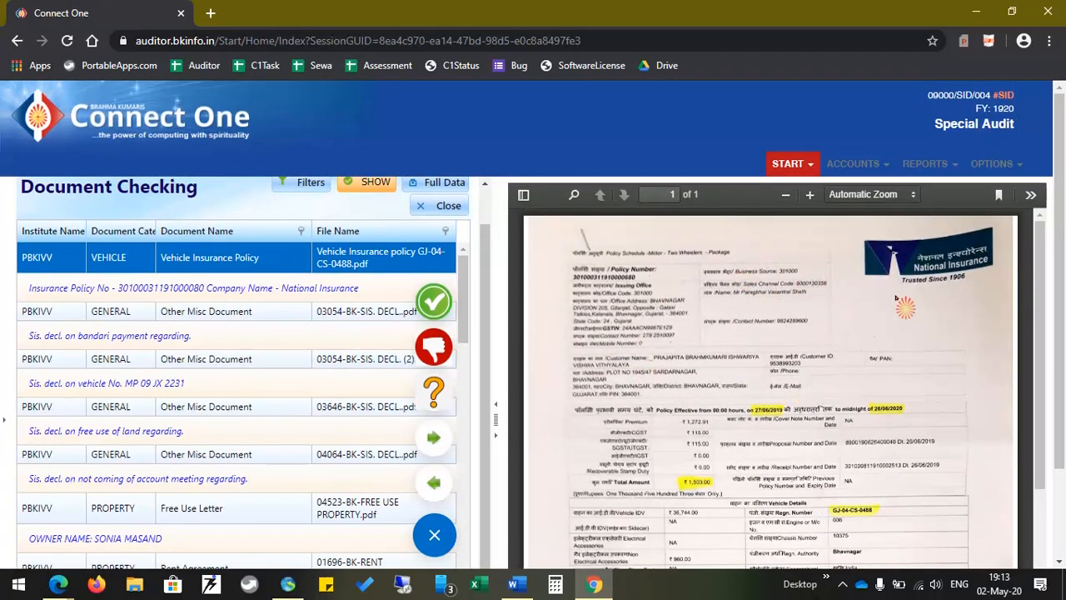
# Accept the Vehicle Insurance Policy, then start rejecting the 03054-BK-SIS. DECL.pdf declaration
pyautogui.click(436, 304)
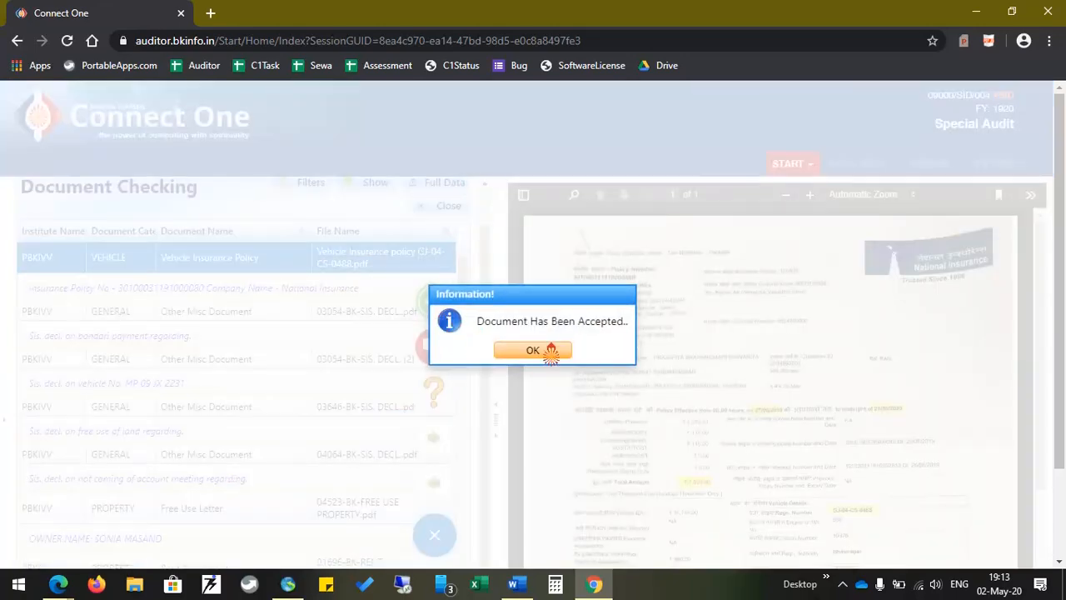
pyautogui.click(550, 356)
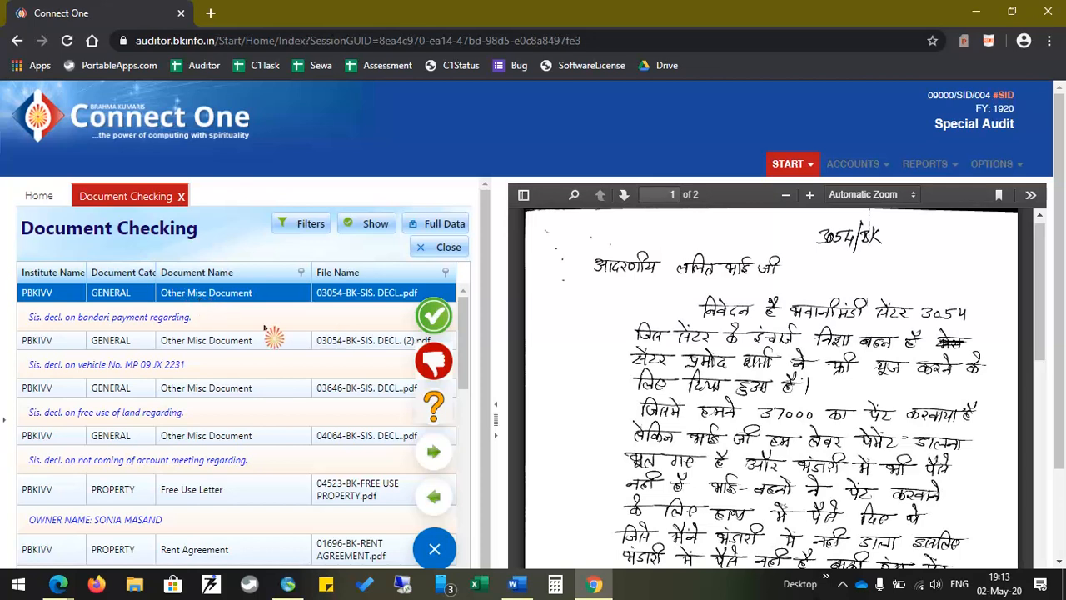
pyautogui.scroll(-6, 704, 310)
pyautogui.scroll(-4, 704, 310)
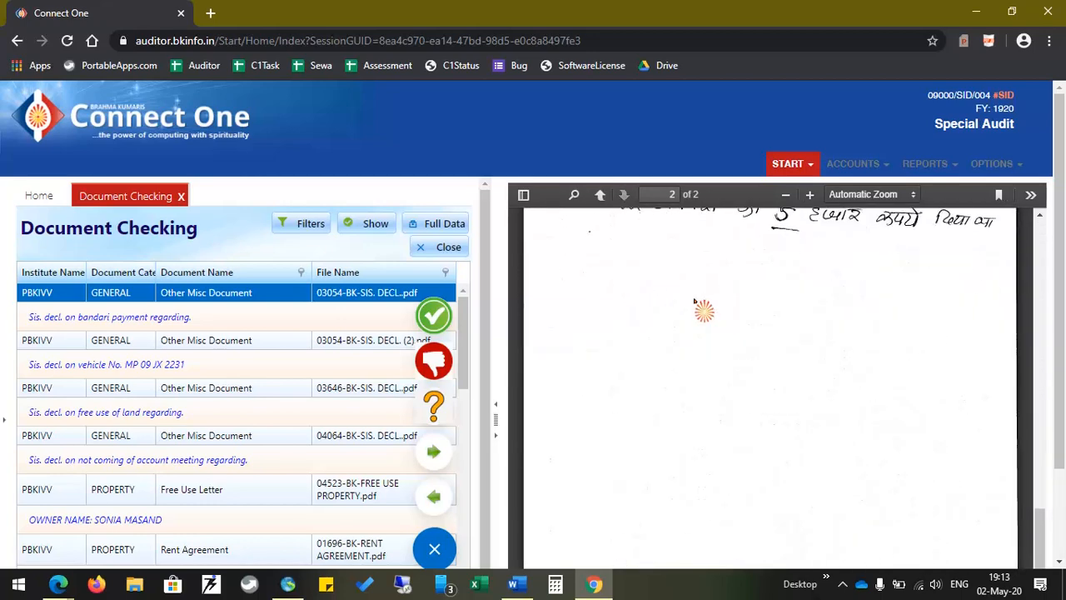
pyautogui.click(434, 366)
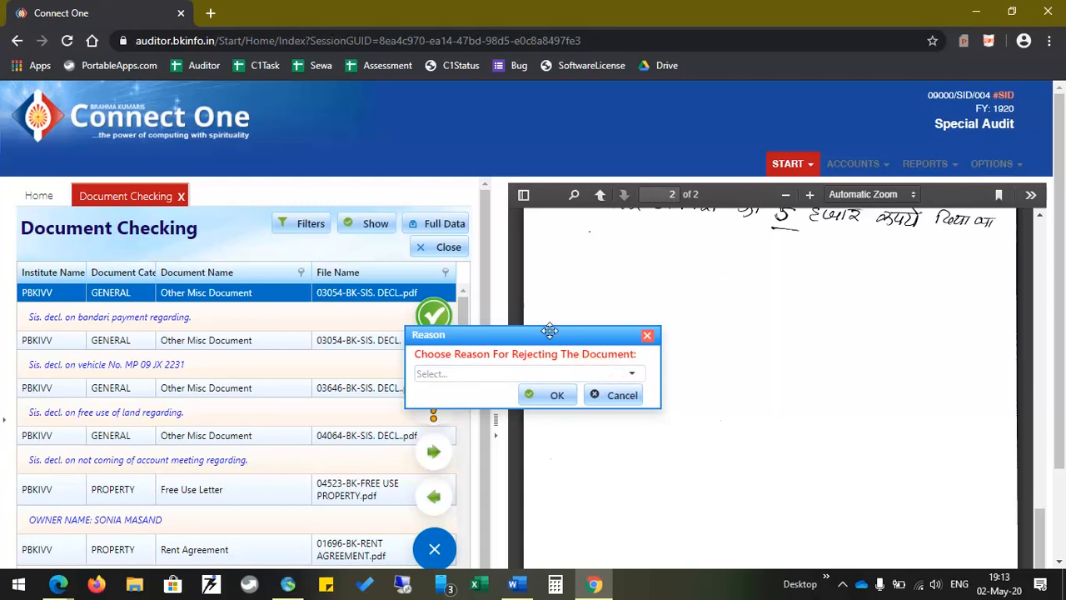
# Move the reason prompt aside and list the six rejection reasons, Document Not Clear through OTHER
pyautogui.moveTo(545, 334); pyautogui.dragTo(596, 281)
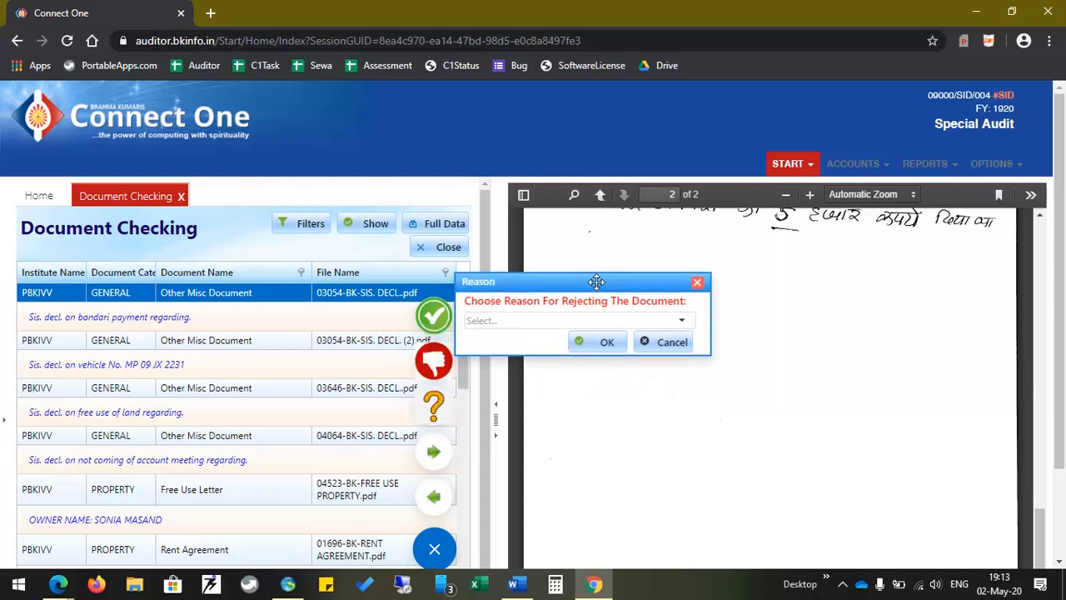
pyautogui.click(682, 323)
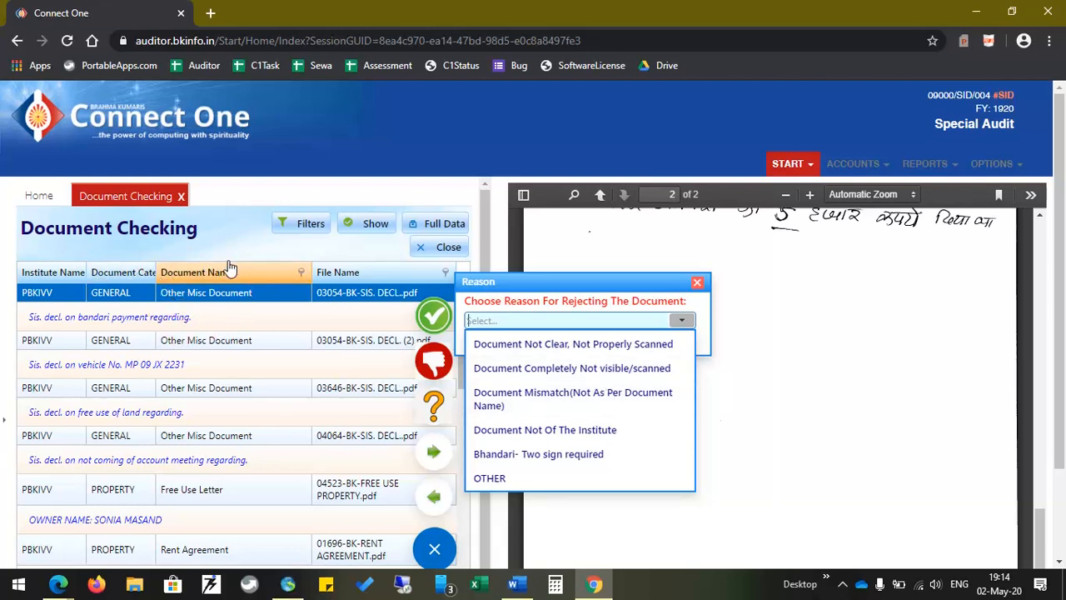
pyautogui.scroll(-1, 218, 498)
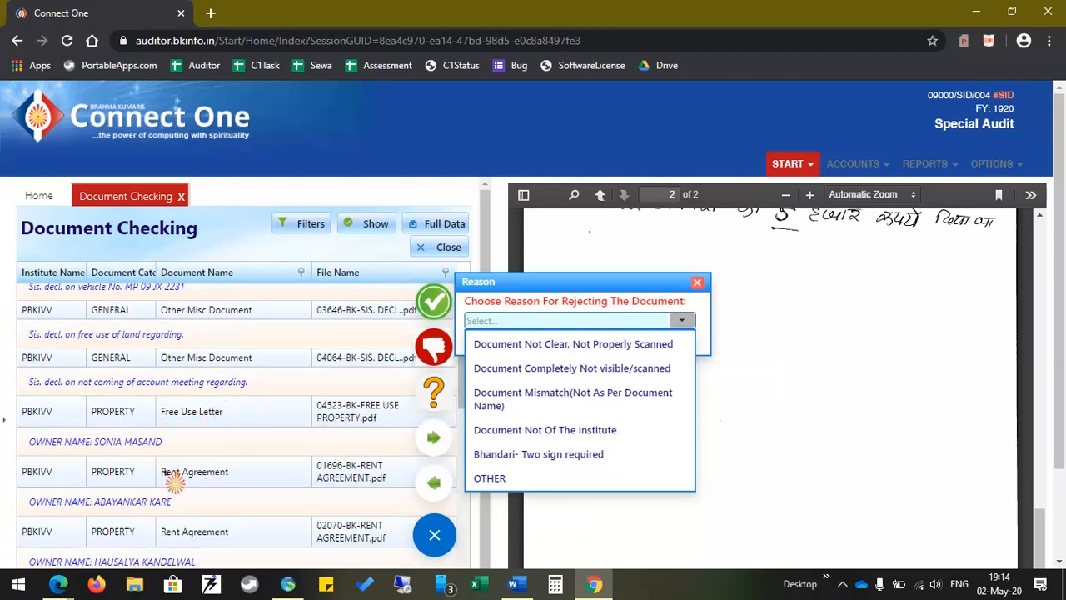
# Cancel the declaration's rejection and start rejecting the Free Use Letter instead
pyautogui.click(698, 282)
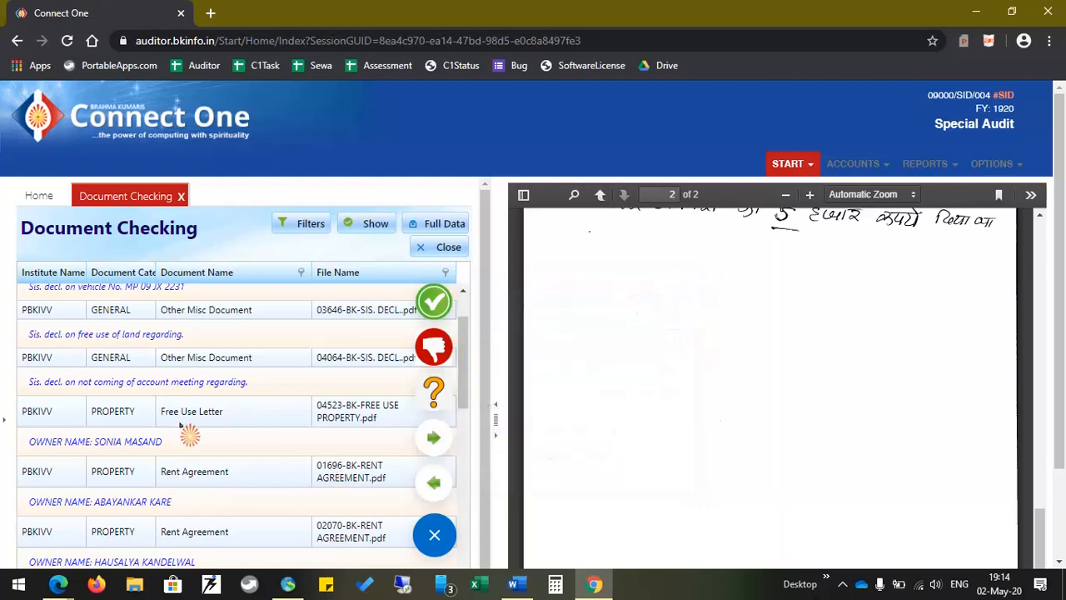
pyautogui.click(205, 424)
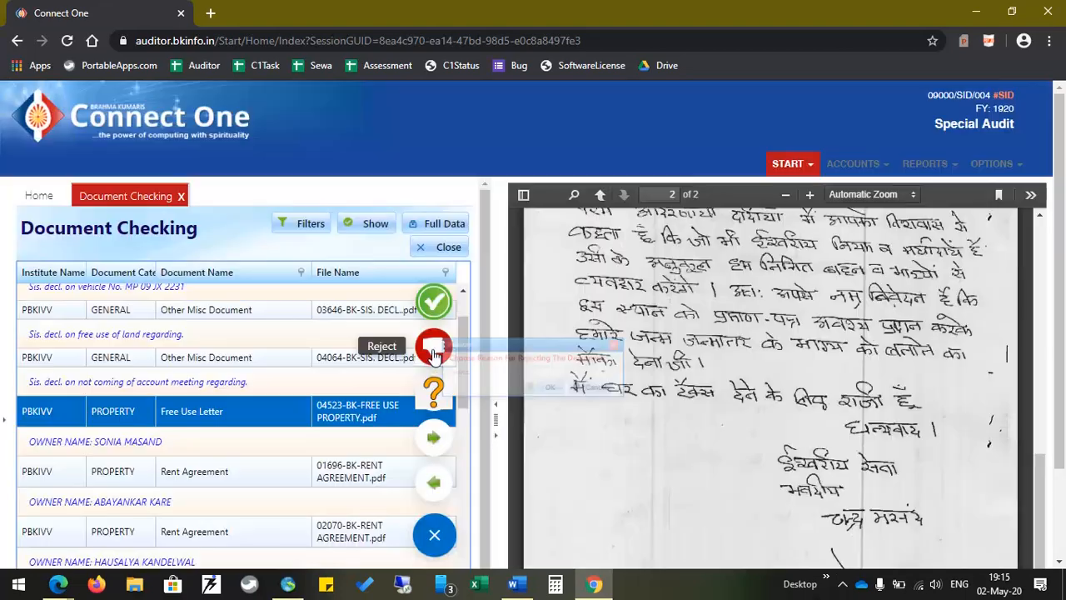
pyautogui.click(433, 348)
pyautogui.moveTo(568, 336); pyautogui.dragTo(619, 255)
# List the rejection reasons and scroll the Free Use Letter back to page 1's top
pyautogui.click(683, 294)
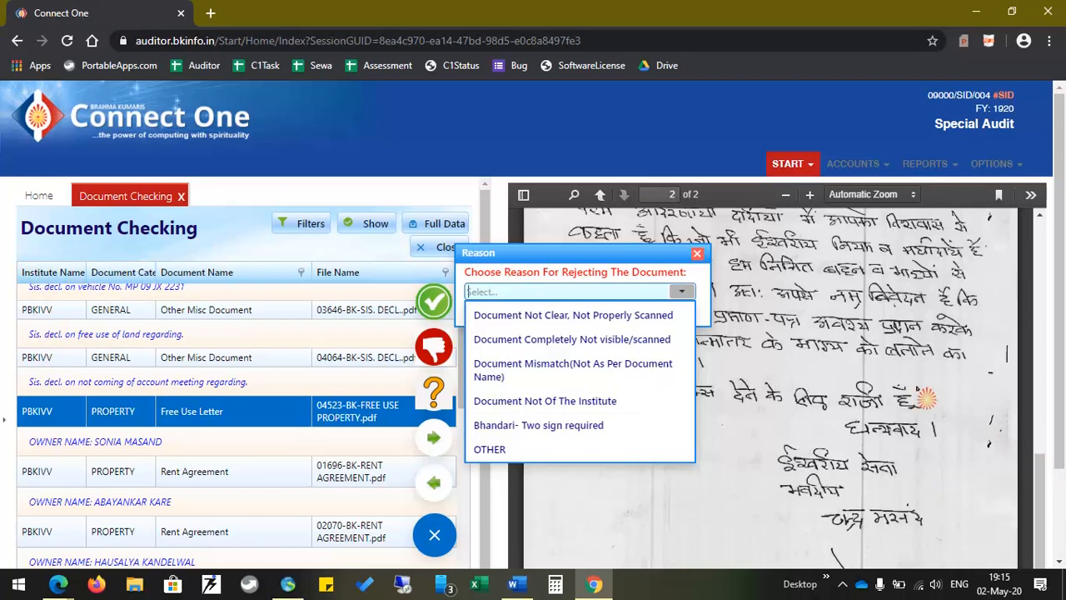
pyautogui.scroll(-3, 925, 399)
pyautogui.scroll(10, 917, 388)
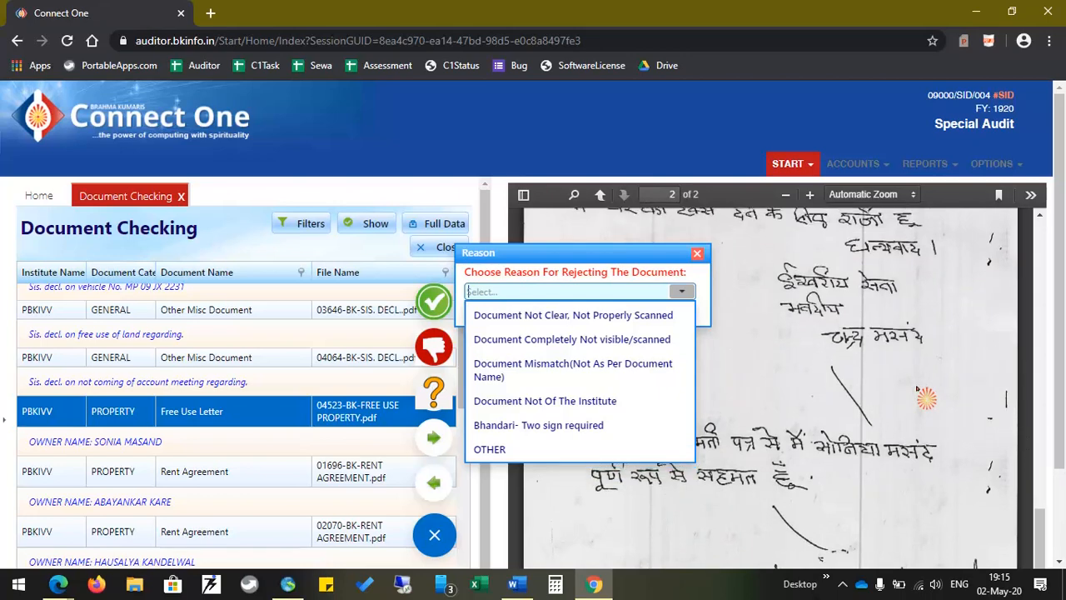
pyautogui.scroll(5, 917, 388)
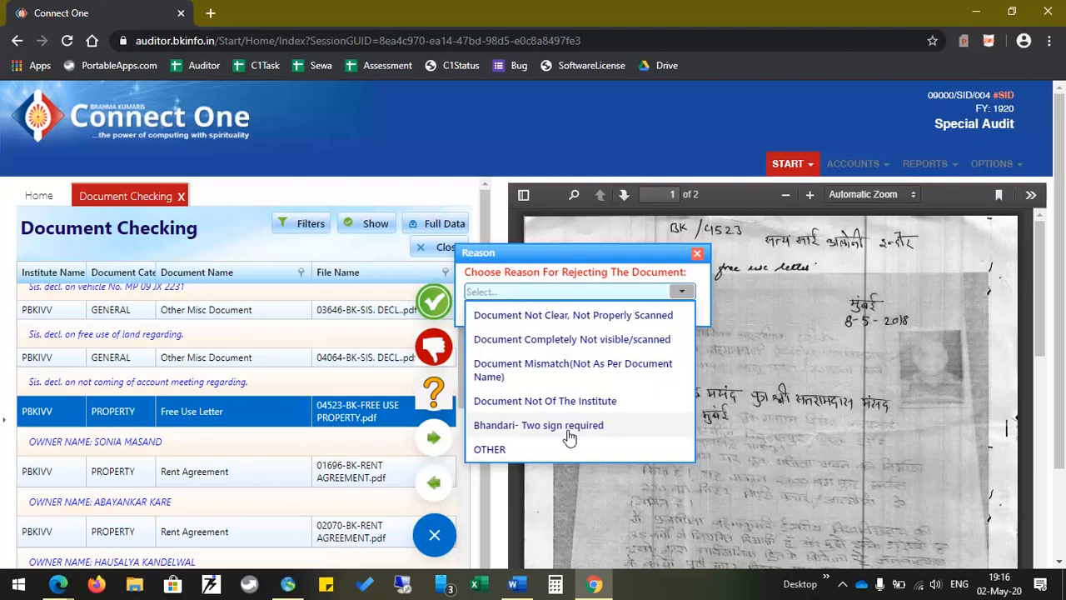
# Reject the Free Use Letter with reason OTHER, custom text 'Testing', and dismiss the confirmation
pyautogui.click(493, 452)
pyautogui.click(495, 332)
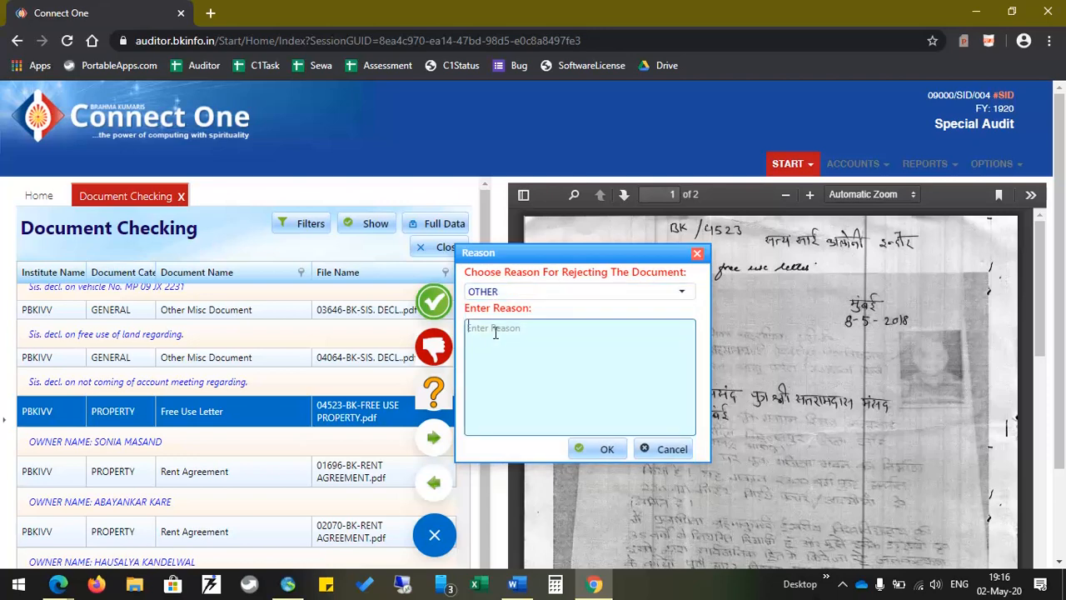
pyautogui.write('Testing')
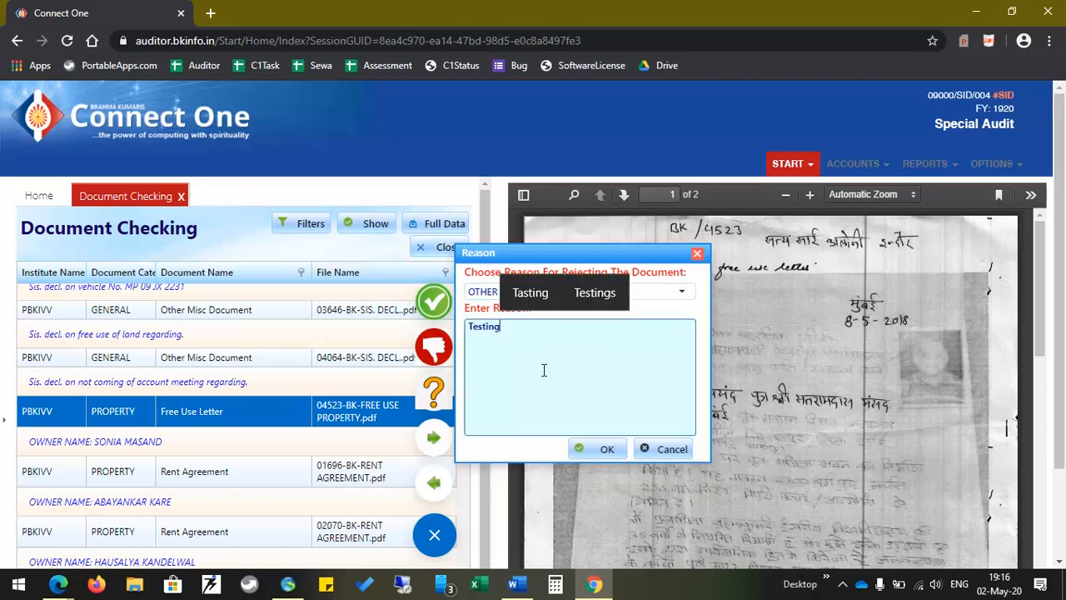
pyautogui.click(609, 448)
pyautogui.click(587, 450)
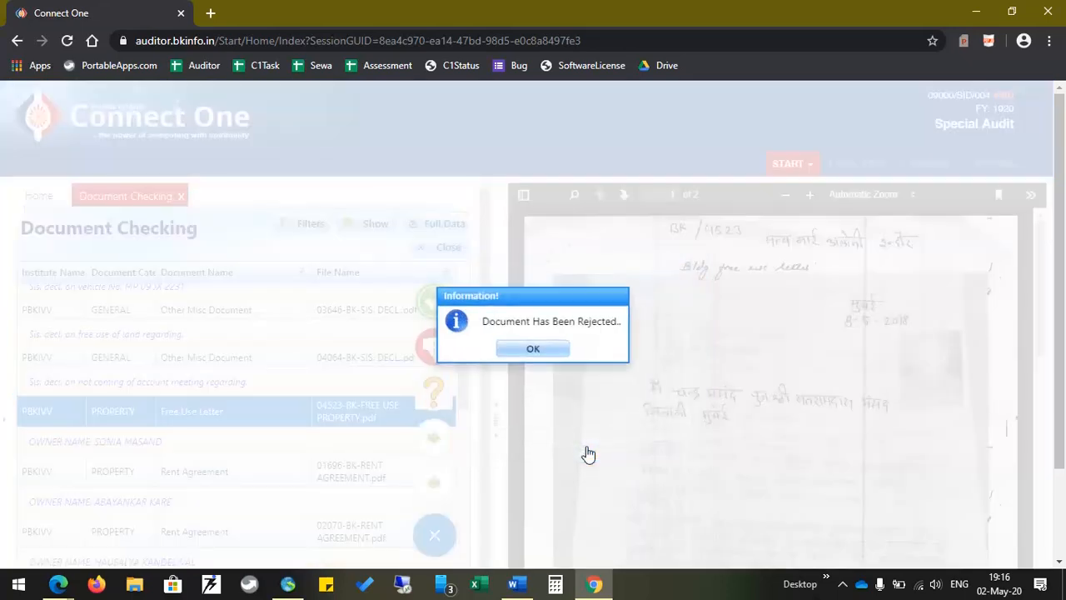
pyautogui.click(538, 351)
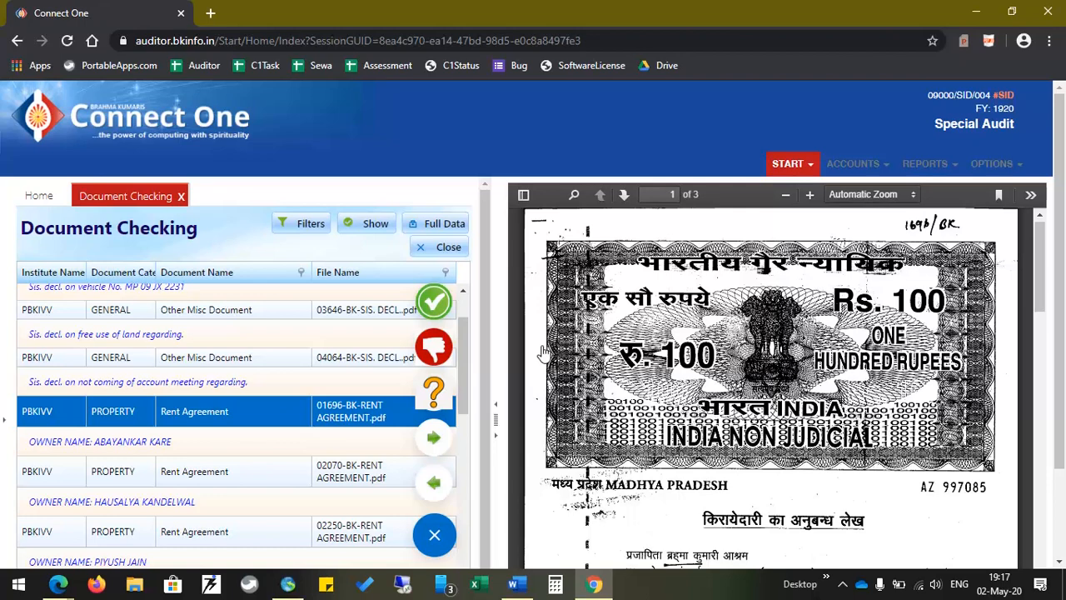
# Scroll through the 01696 Rent Agreement and mark it Undecided, dismissing the unchecked message
pyautogui.click(539, 382)
pyautogui.scroll(-2, 575, 414)
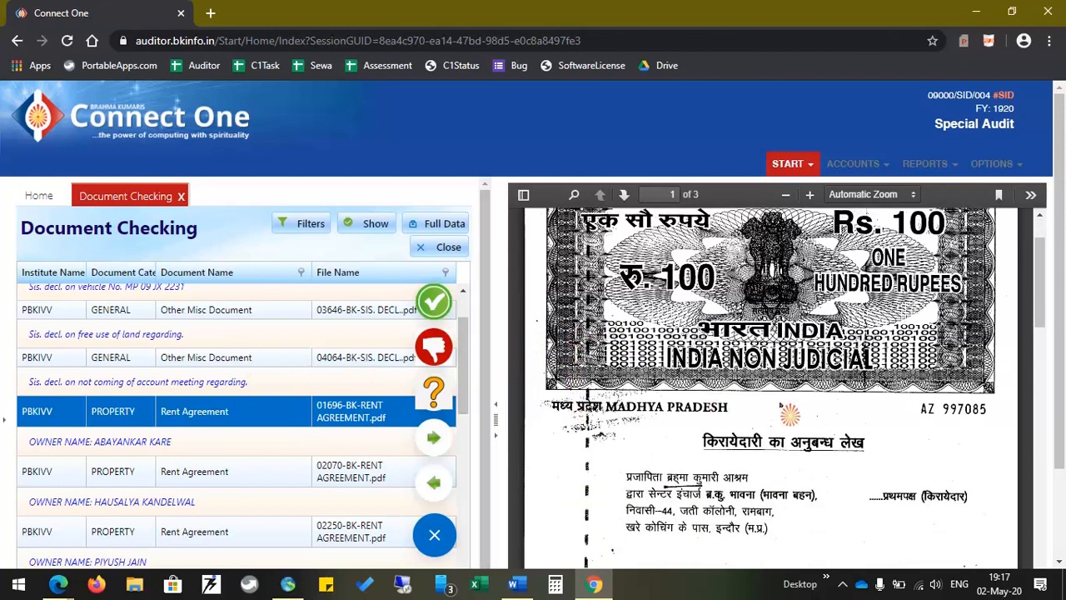
pyautogui.scroll(-15, 790, 412)
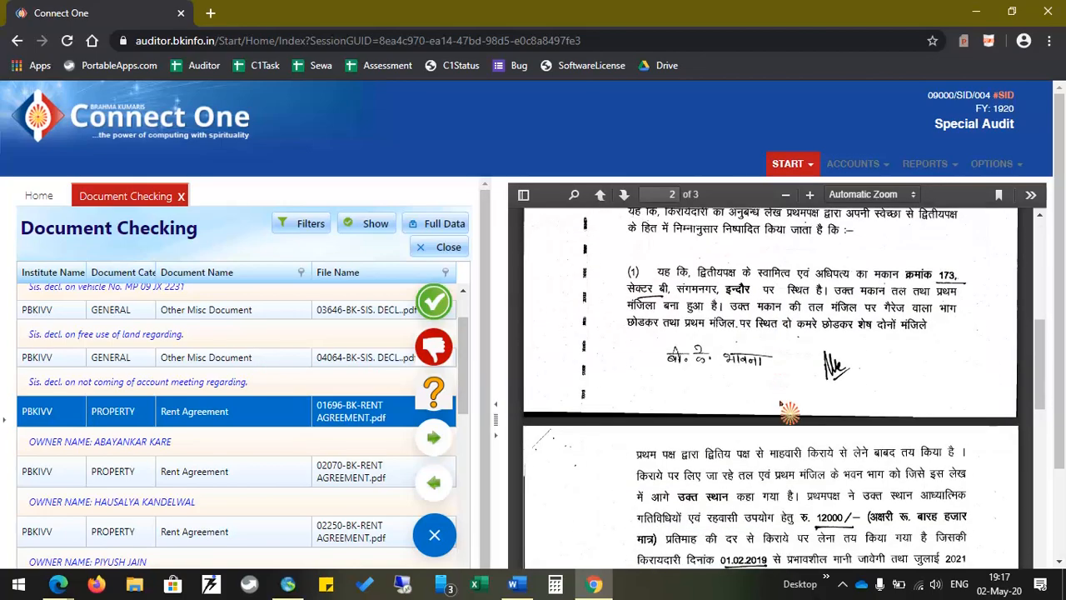
pyautogui.scroll(-1, 790, 412)
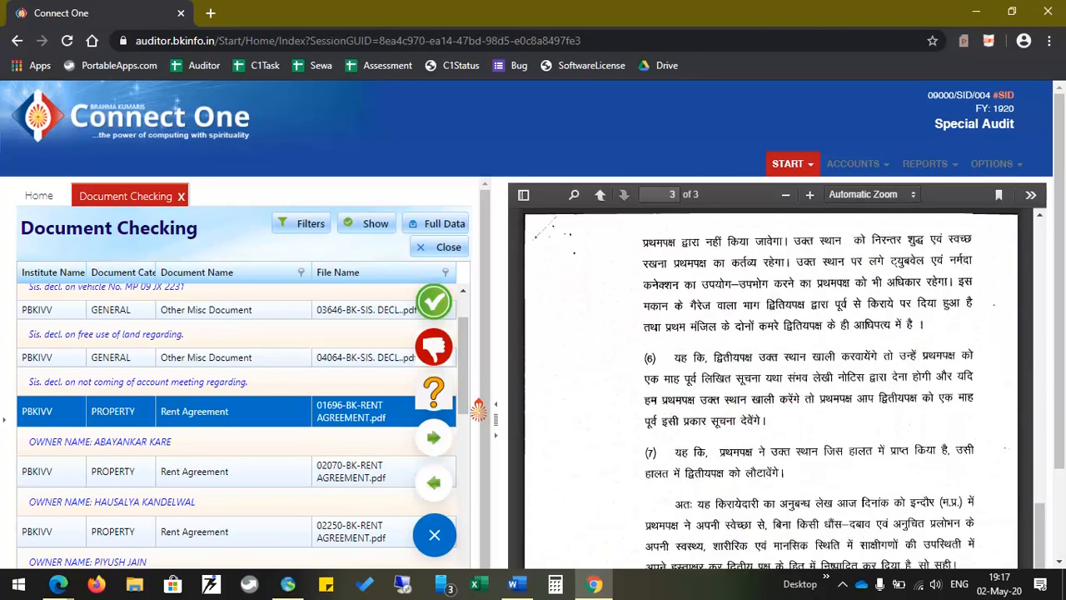
pyautogui.click(435, 392)
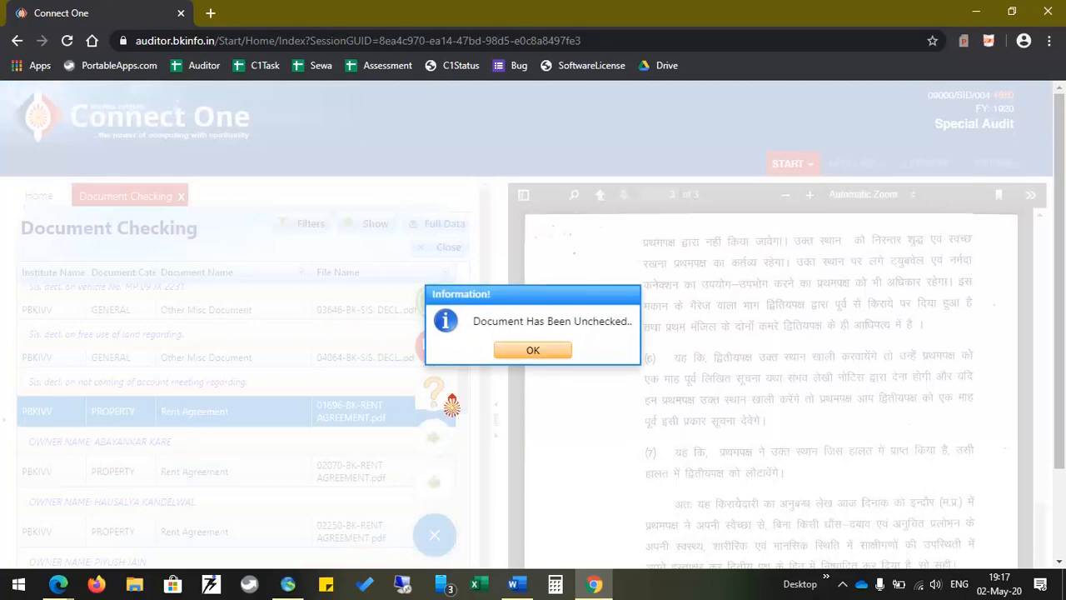
pyautogui.click(534, 351)
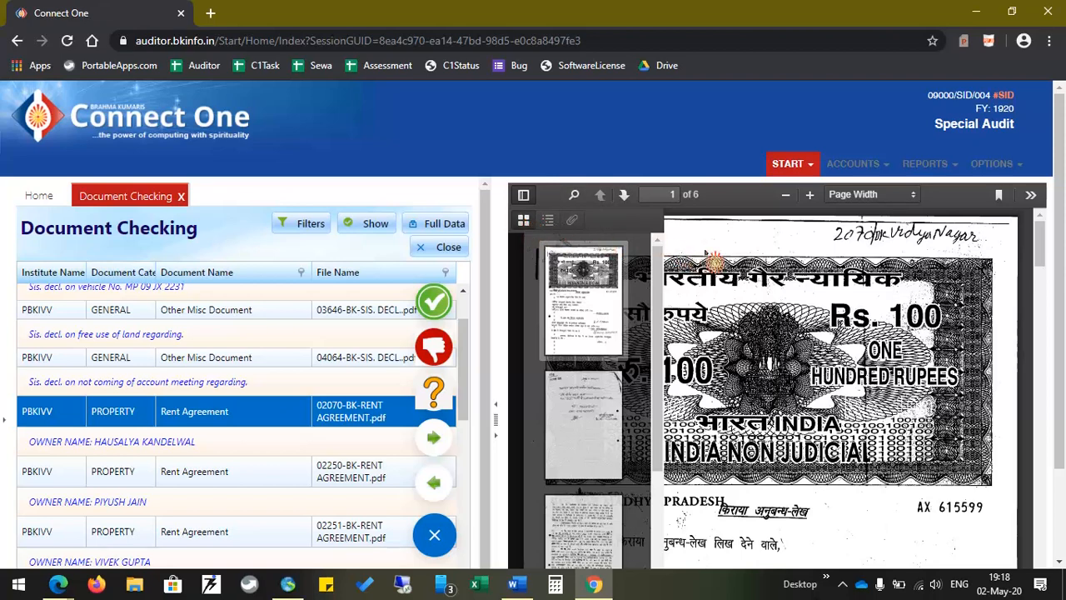
# Set the 02070 Rent Agreement PDF to 80%, hide page thumbnails, and bring up text search
pyautogui.click(666, 193)
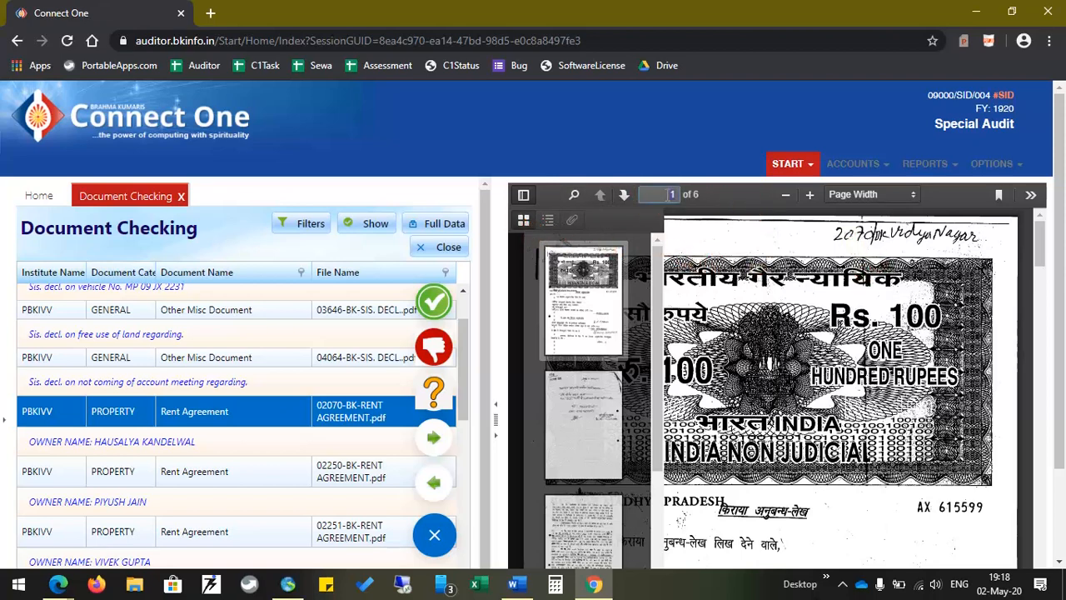
pyautogui.click(786, 196)
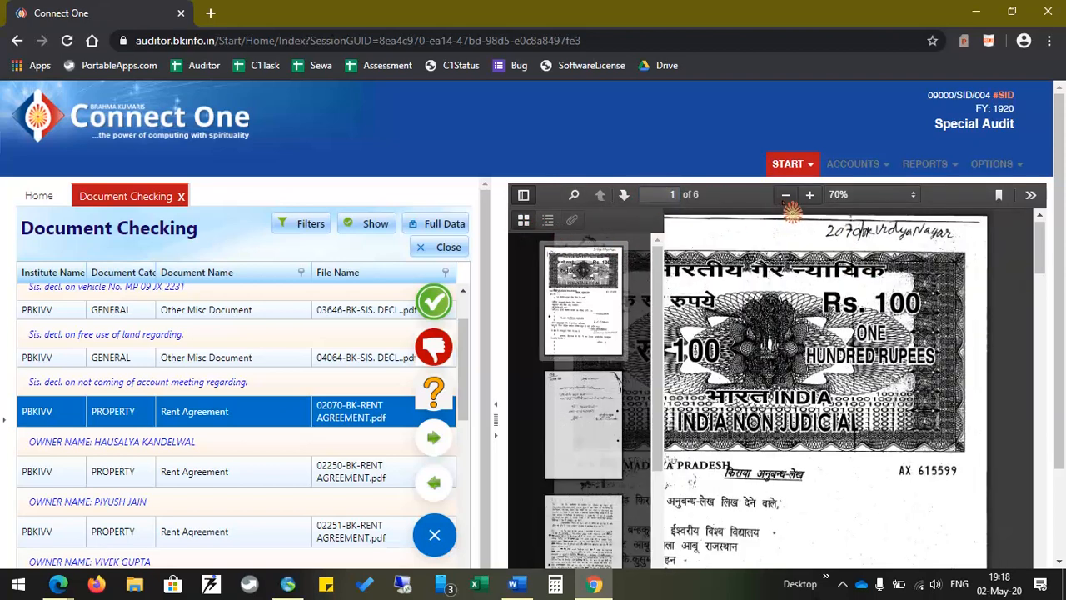
pyautogui.click(809, 196)
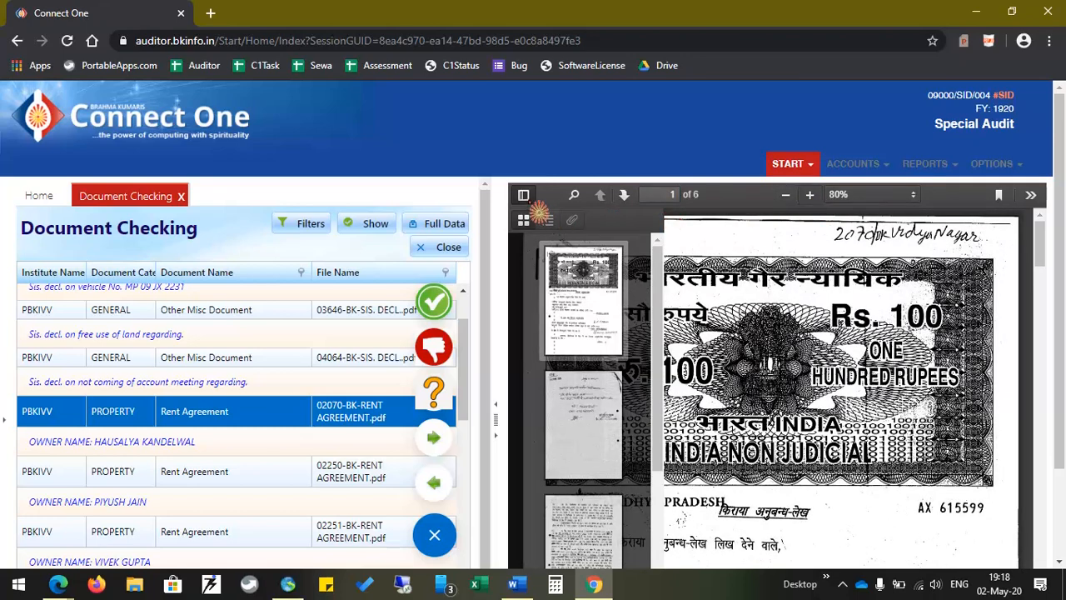
pyautogui.click(524, 195)
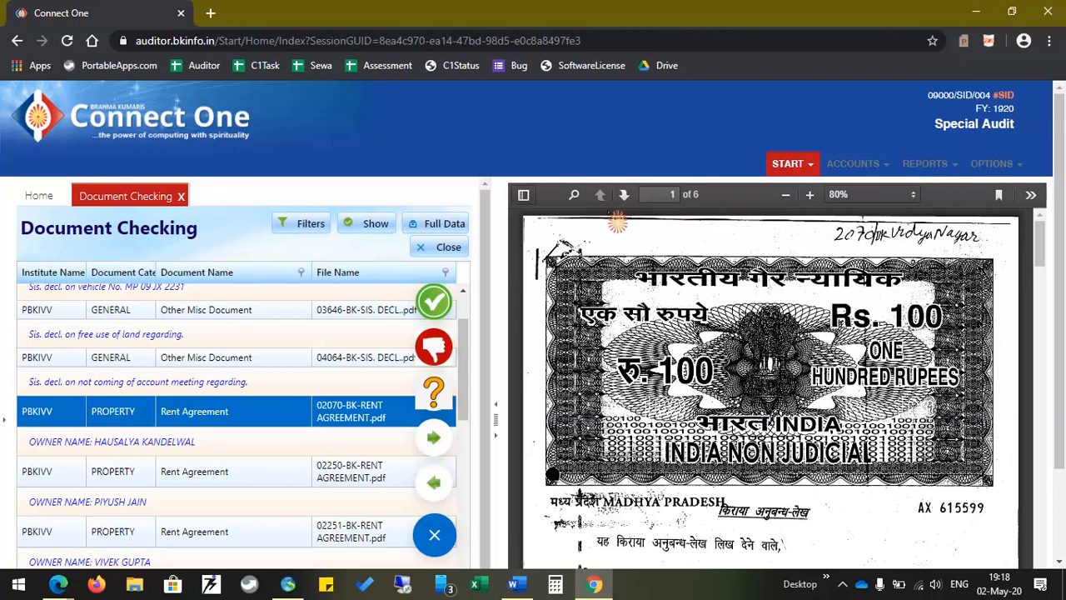
pyautogui.click(575, 196)
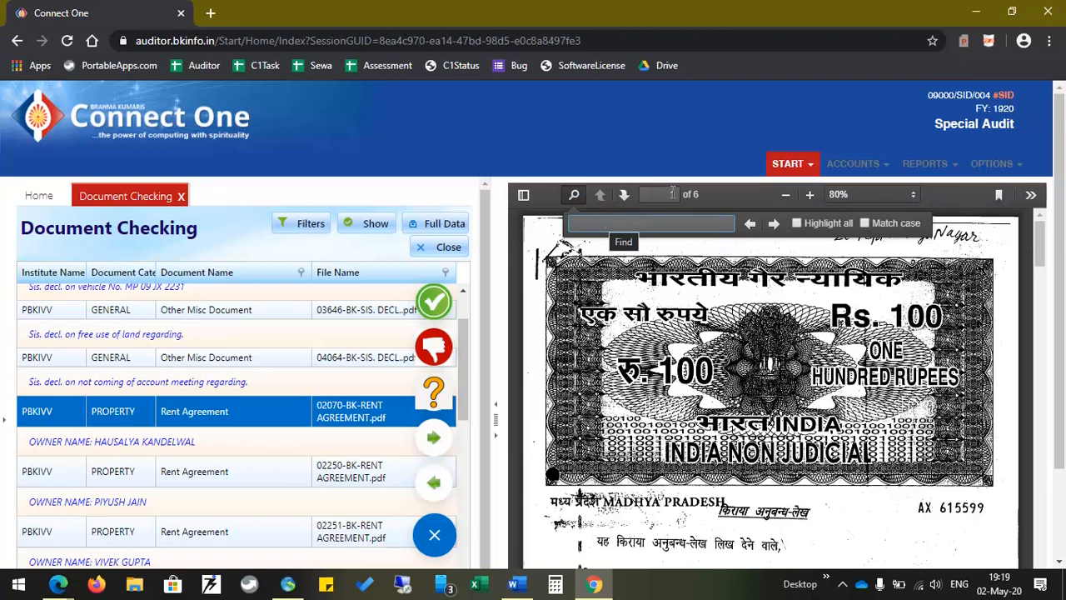
# Zoom the rent agreement PDF in three times, then back out to 90%
pyautogui.click(810, 194)
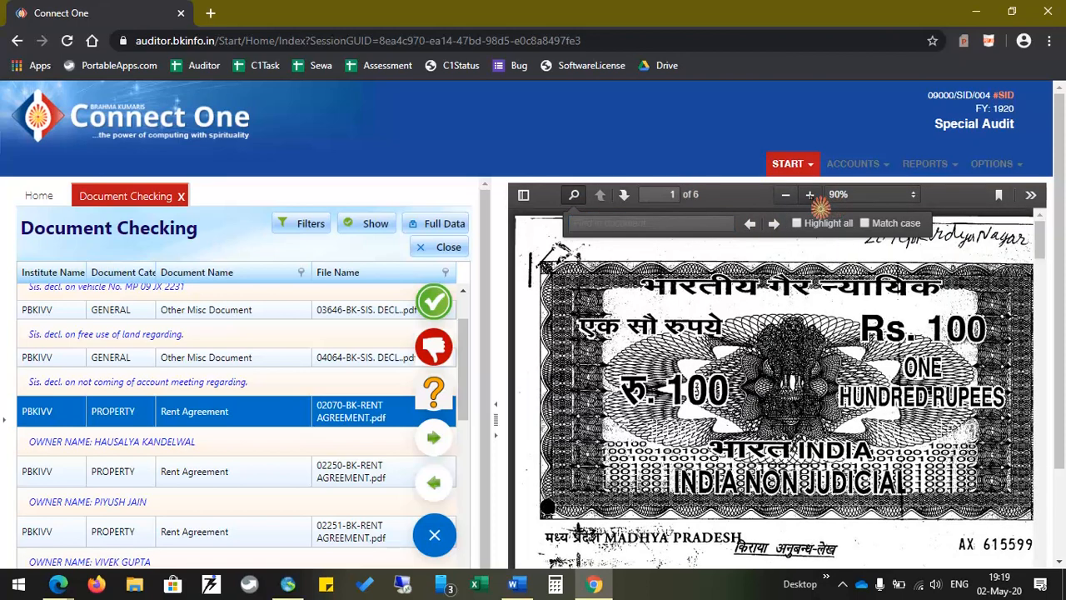
pyautogui.click(810, 195)
pyautogui.click(809, 195)
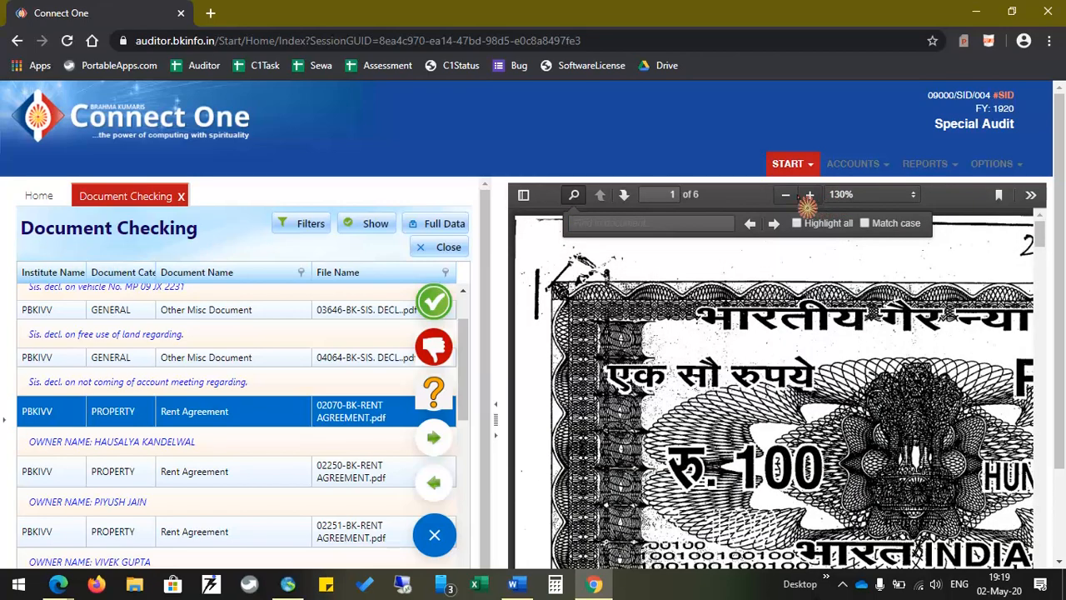
pyautogui.click(786, 197)
pyautogui.click(786, 196)
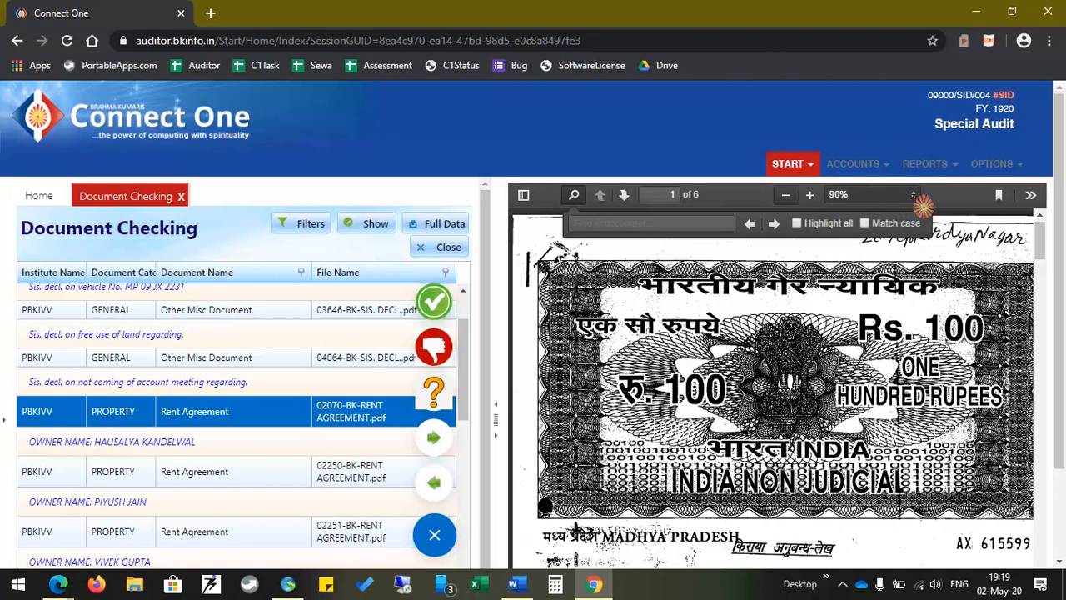
# Set the PDF zoom to Page Fit so the whole first page shows
pyautogui.click(913, 197)
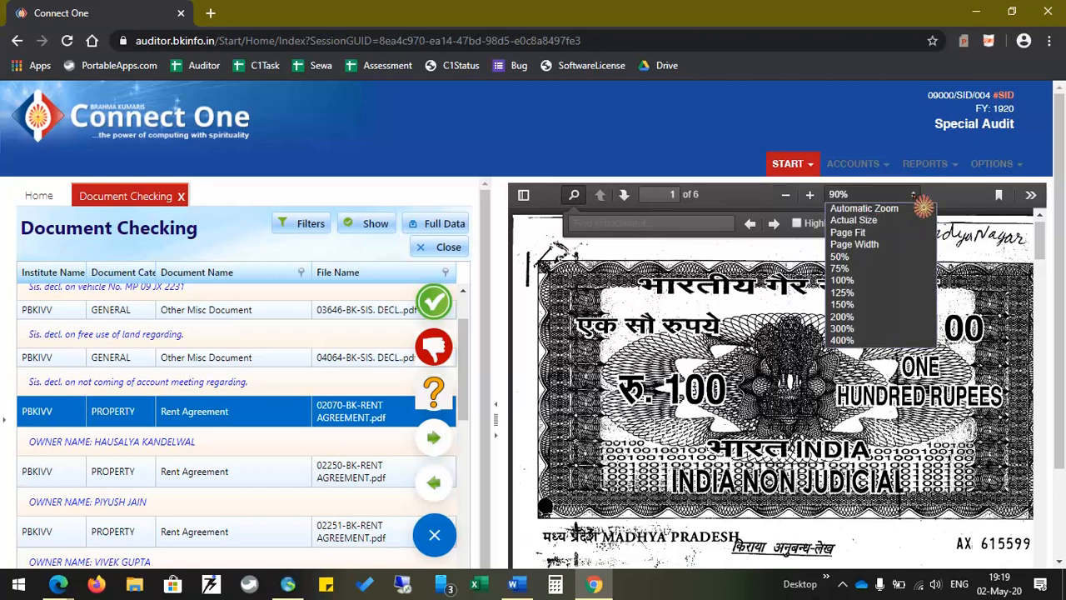
pyautogui.click(880, 238)
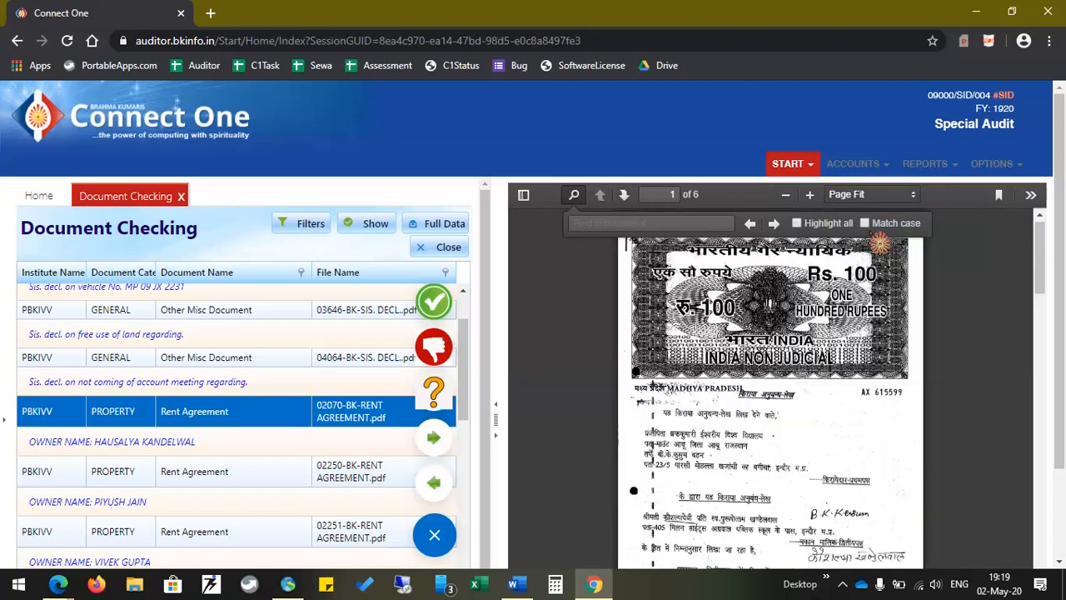
pyautogui.scroll(-1, 969, 309)
pyautogui.scroll(1, 970, 309)
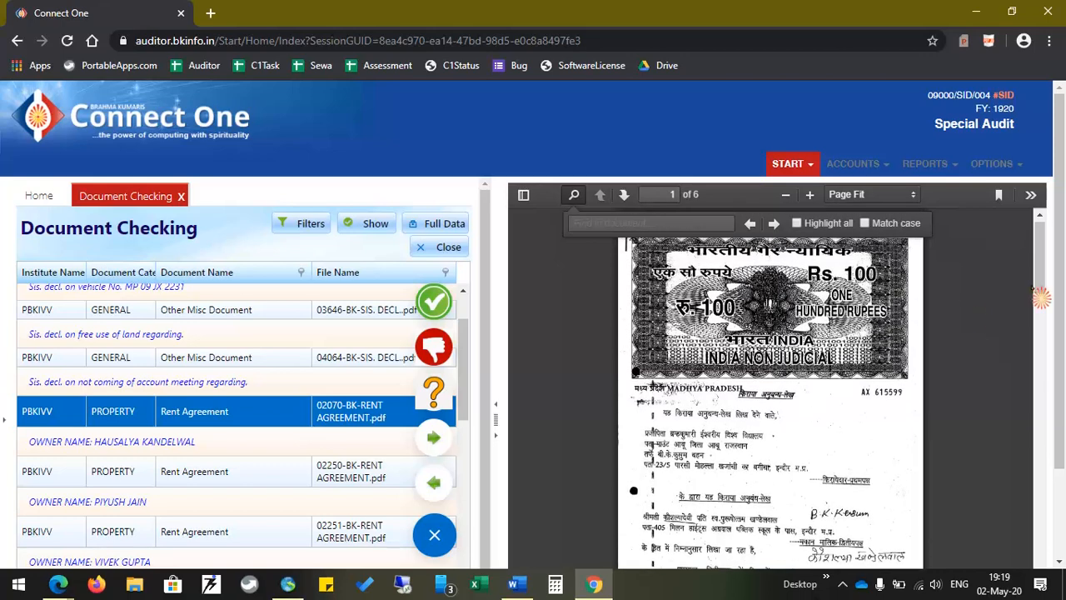
pyautogui.moveTo(1060, 283); pyautogui.dragTo(1064, 354)
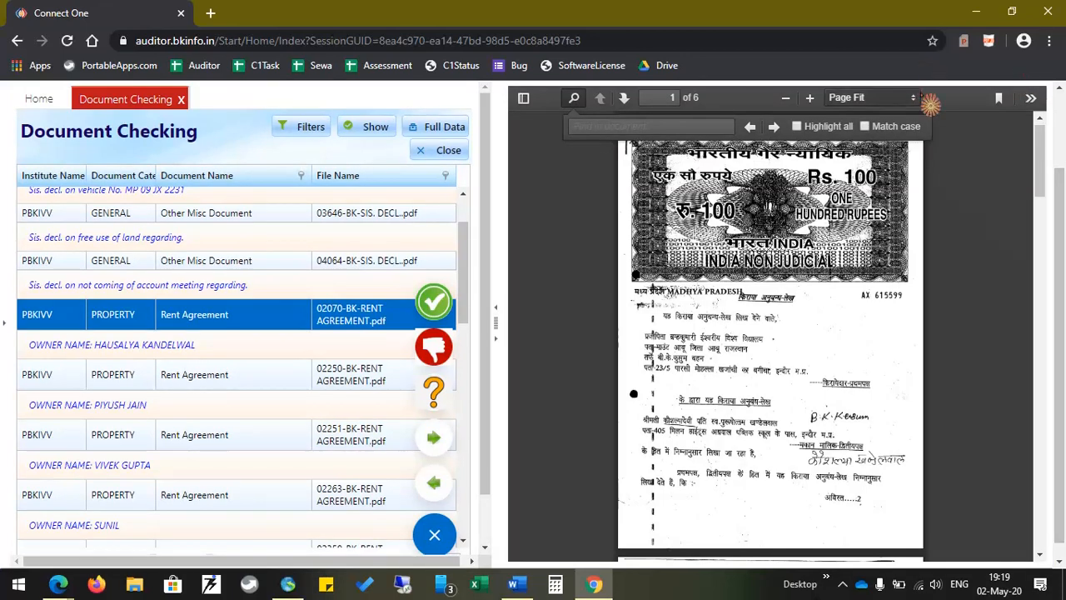
# Set the PDF zoom to Page Width and show the page thumbnails sidebar
pyautogui.click(912, 100)
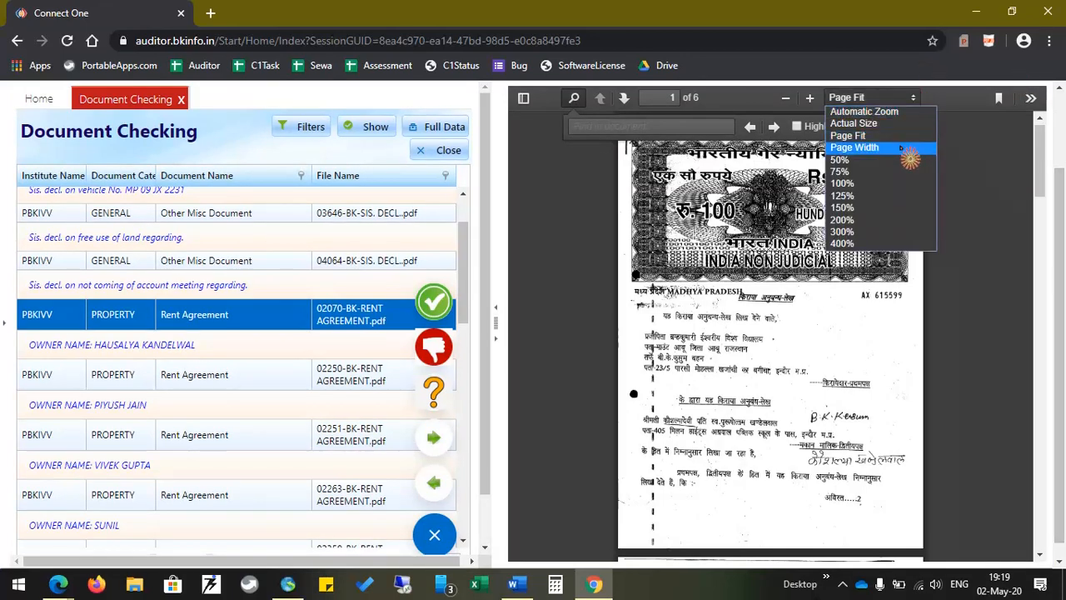
pyautogui.click(902, 147)
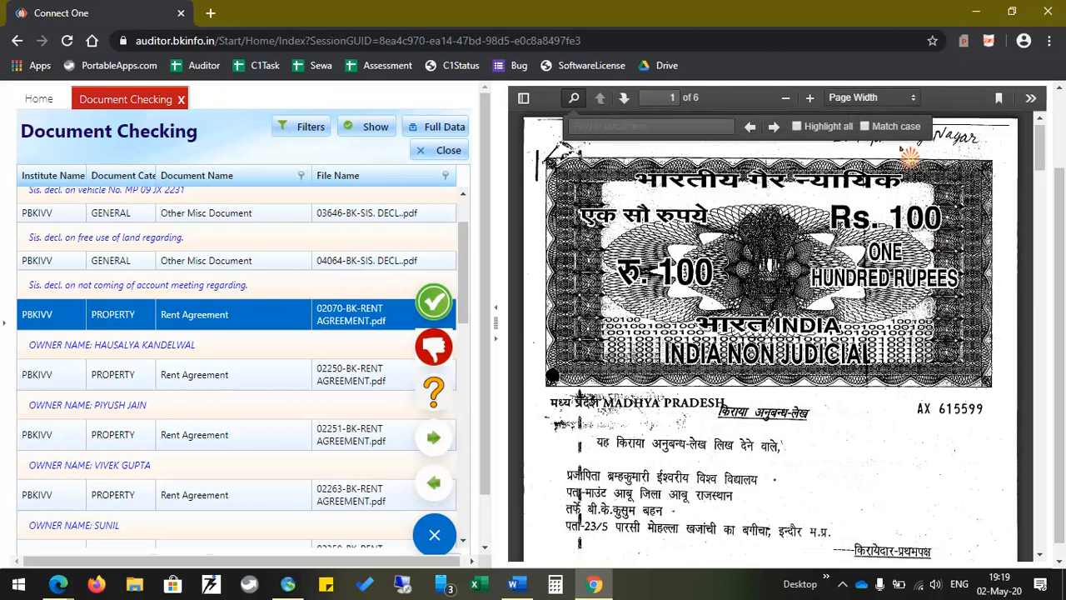
pyautogui.click(914, 100)
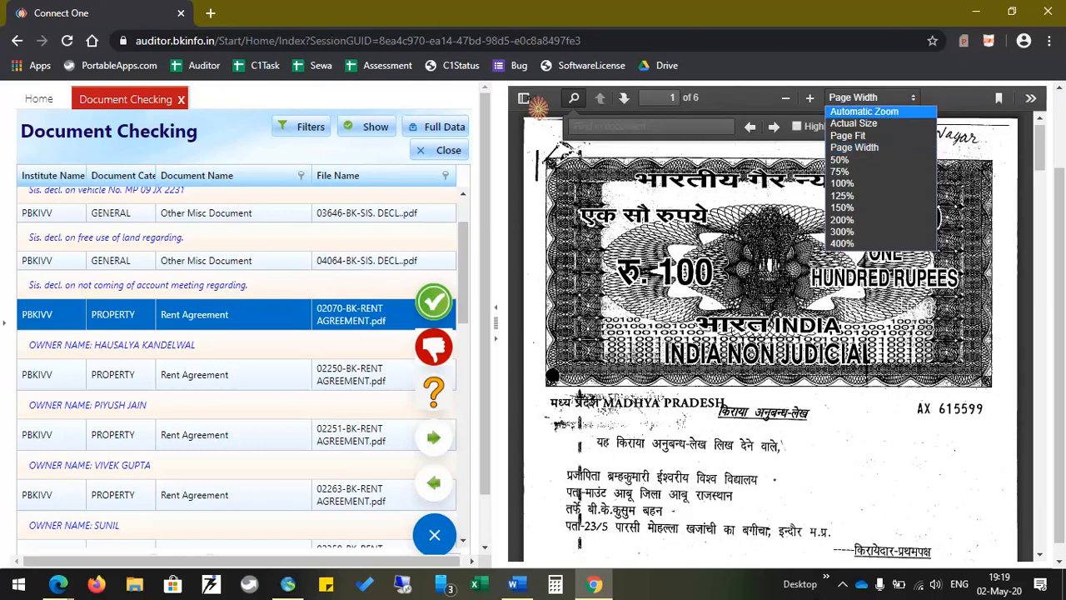
pyautogui.click(536, 102)
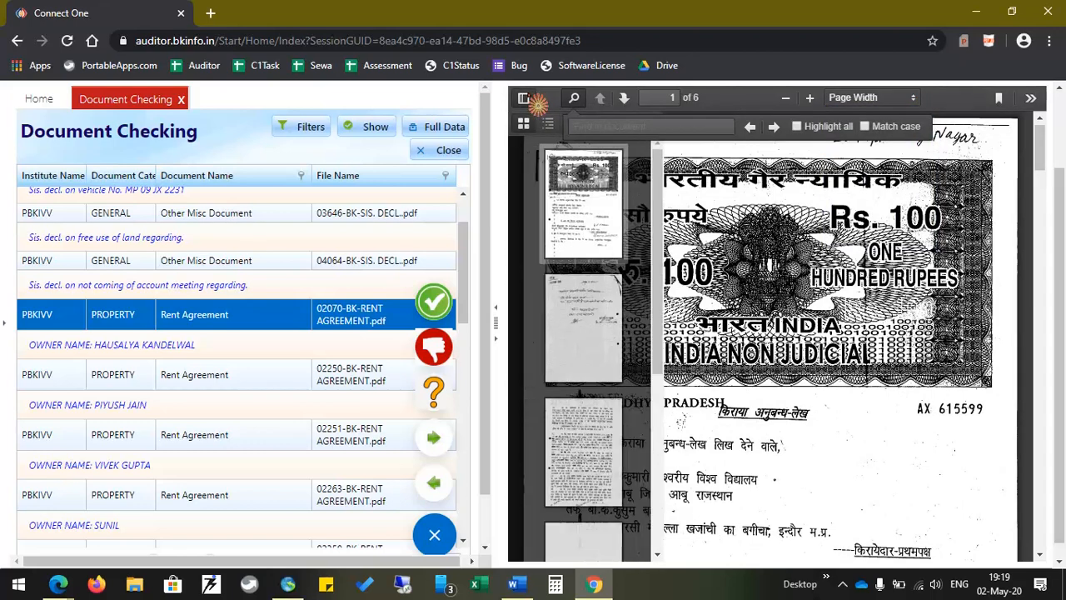
pyautogui.scroll(-3, 544, 200)
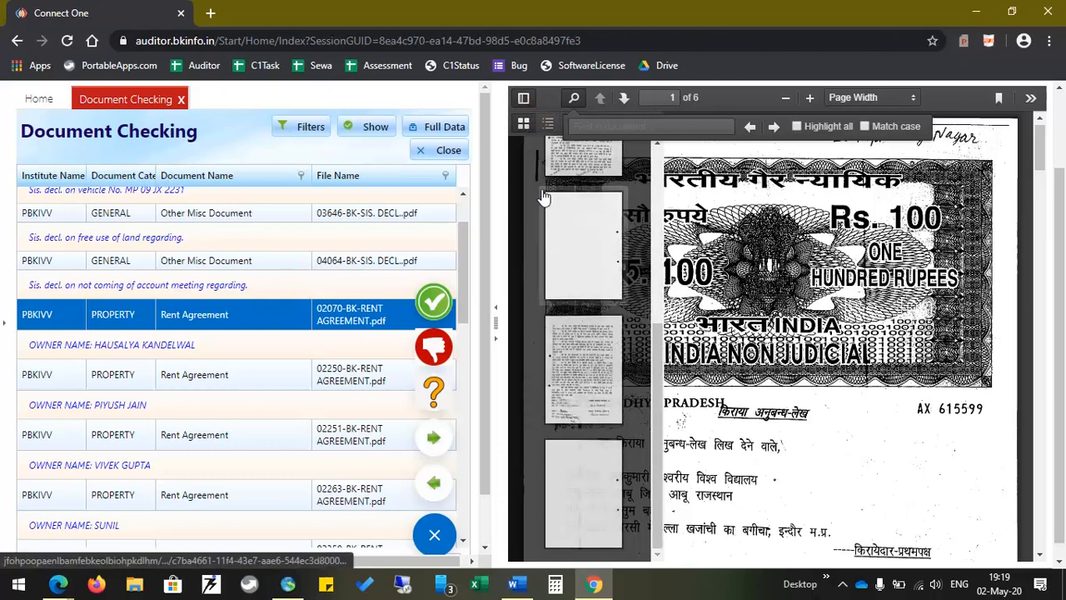
pyautogui.scroll(4, 557, 238)
pyautogui.scroll(-4, 583, 375)
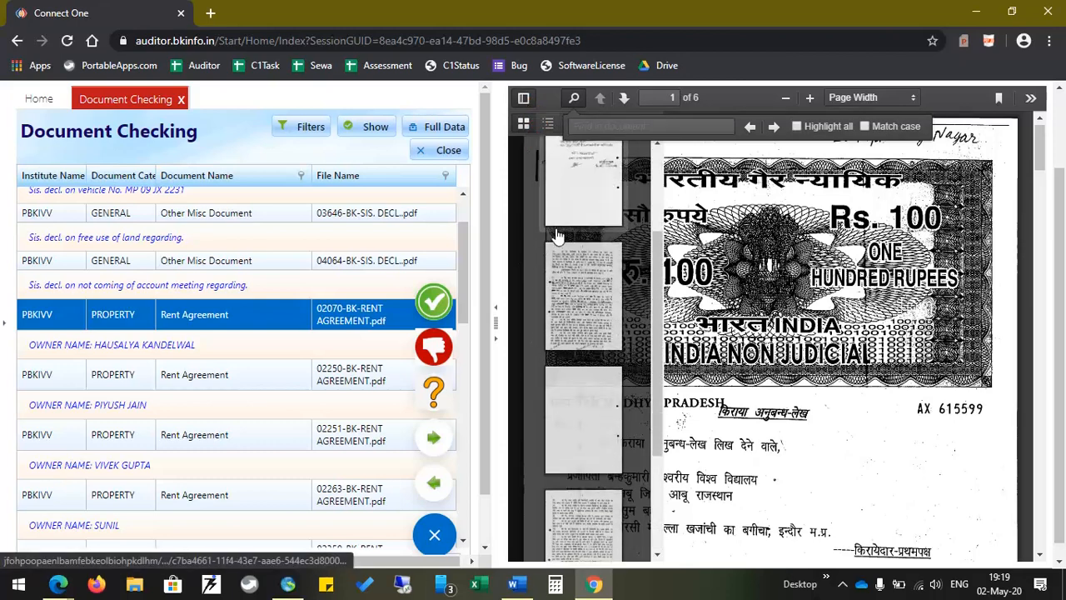
# Jump to pages 5 and 4 via thumbnails, hide the sidebar, and return to page 1
pyautogui.click(593, 534)
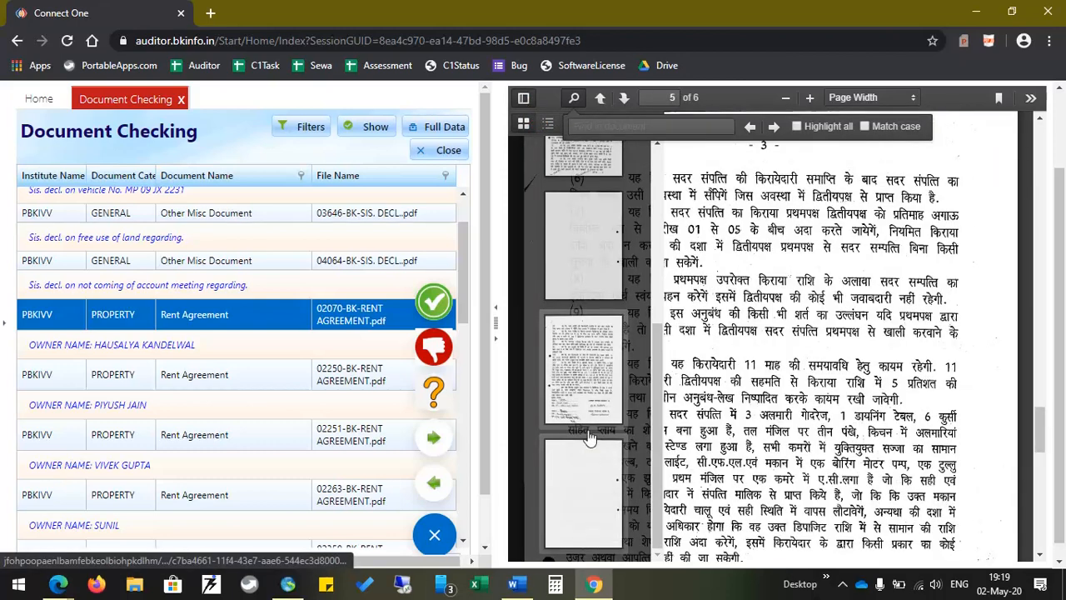
pyautogui.click(606, 249)
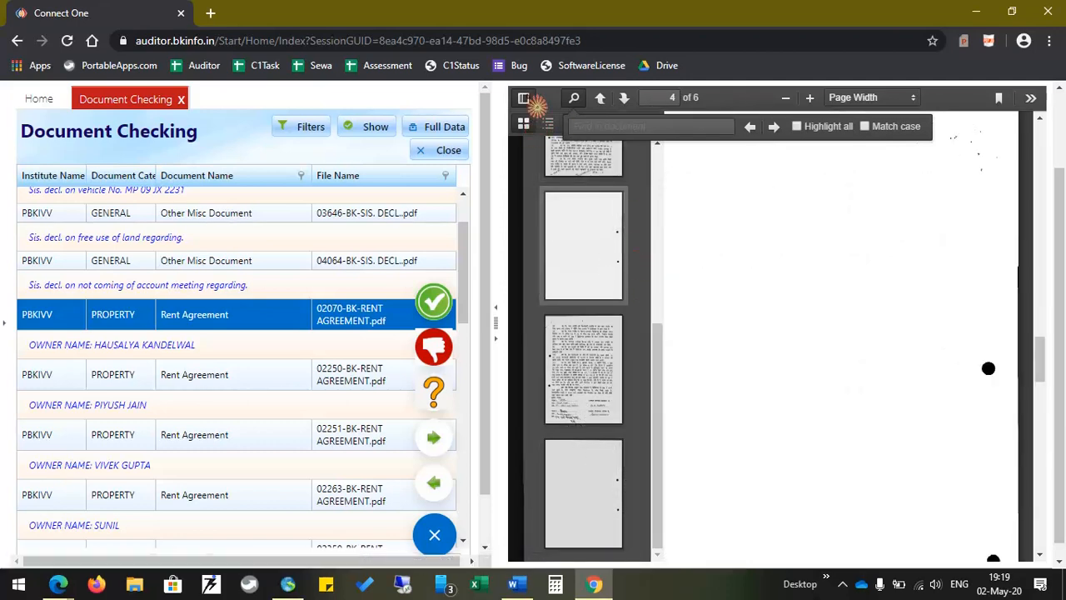
pyautogui.click(529, 100)
pyautogui.scroll(3, 787, 324)
pyautogui.scroll(10, 787, 323)
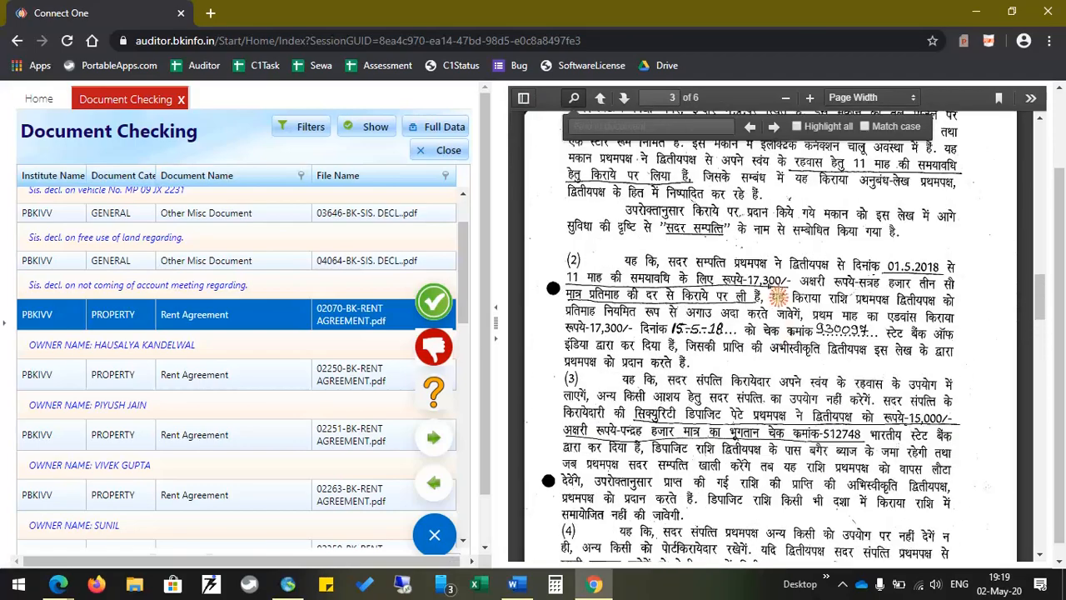
pyautogui.scroll(10, 789, 231)
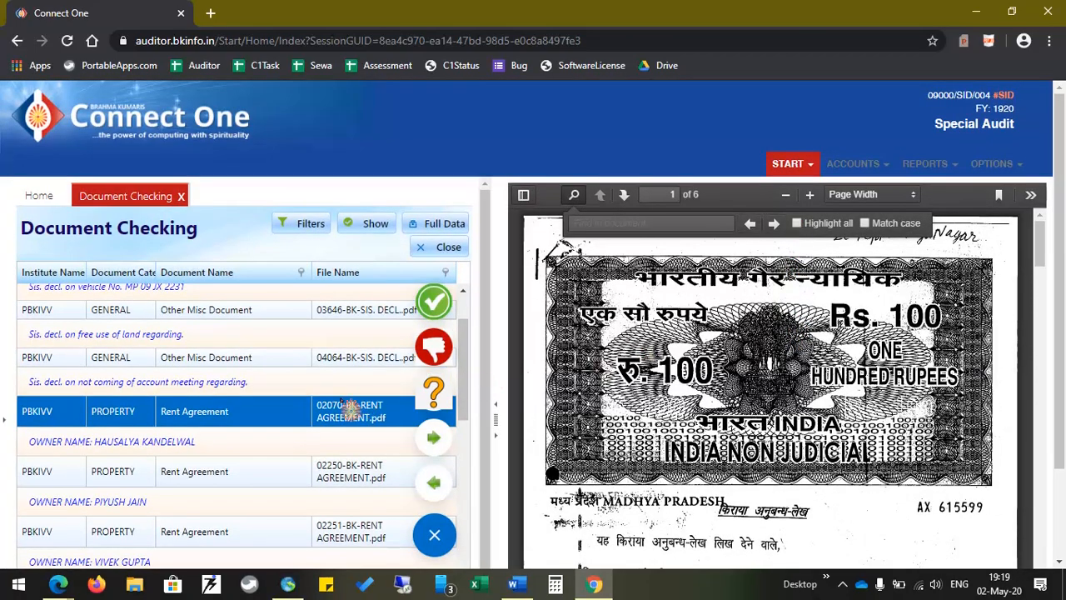
# Preview DECLARATION.jpeg and switch the floating menu to the image tools
pyautogui.scroll(-4, 351, 410)
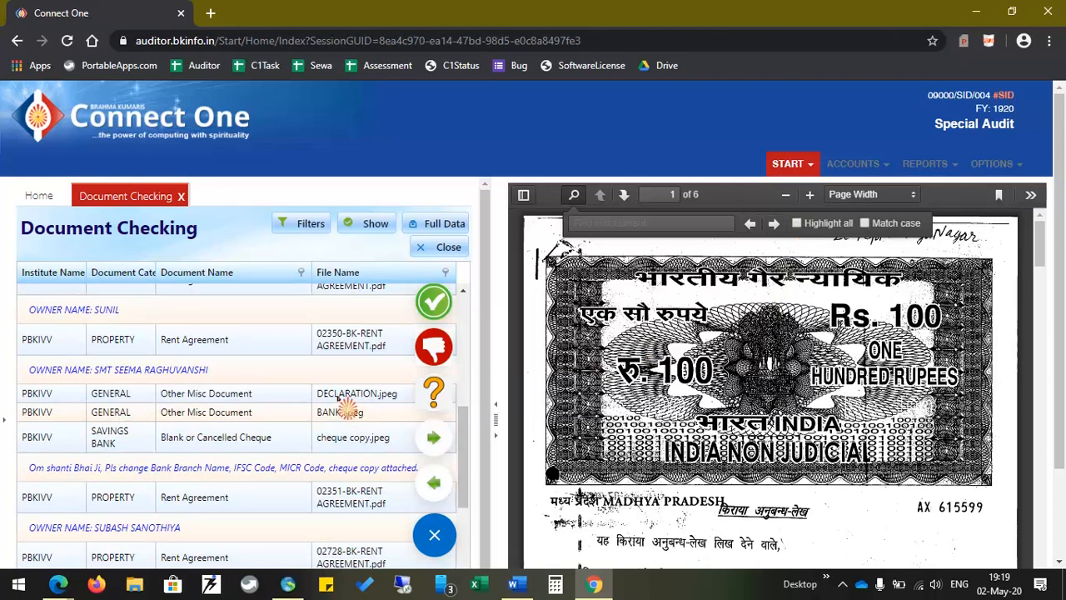
pyautogui.click(338, 398)
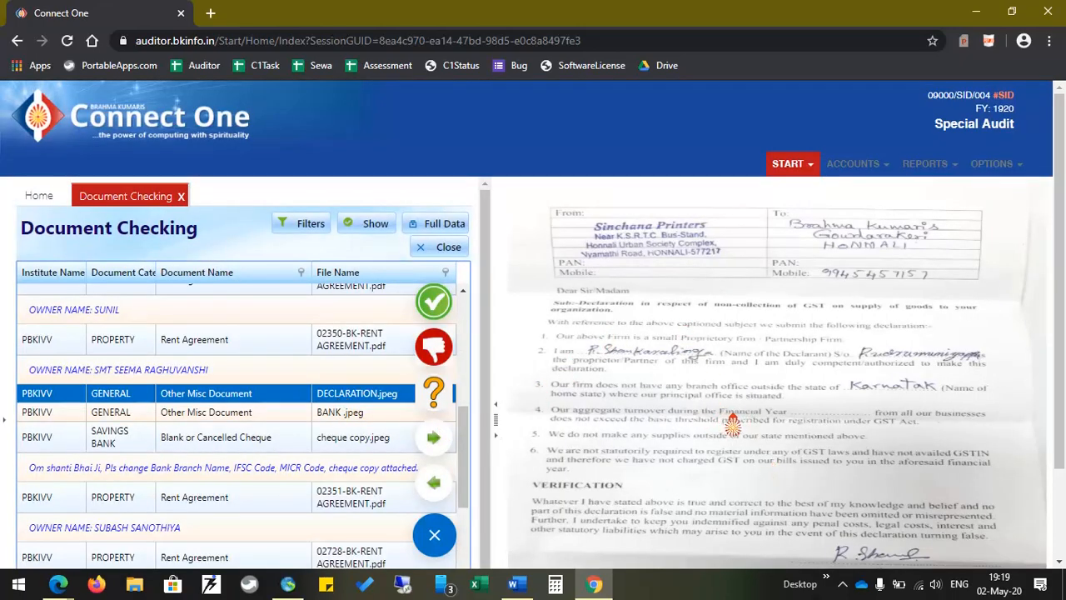
pyautogui.click(738, 416)
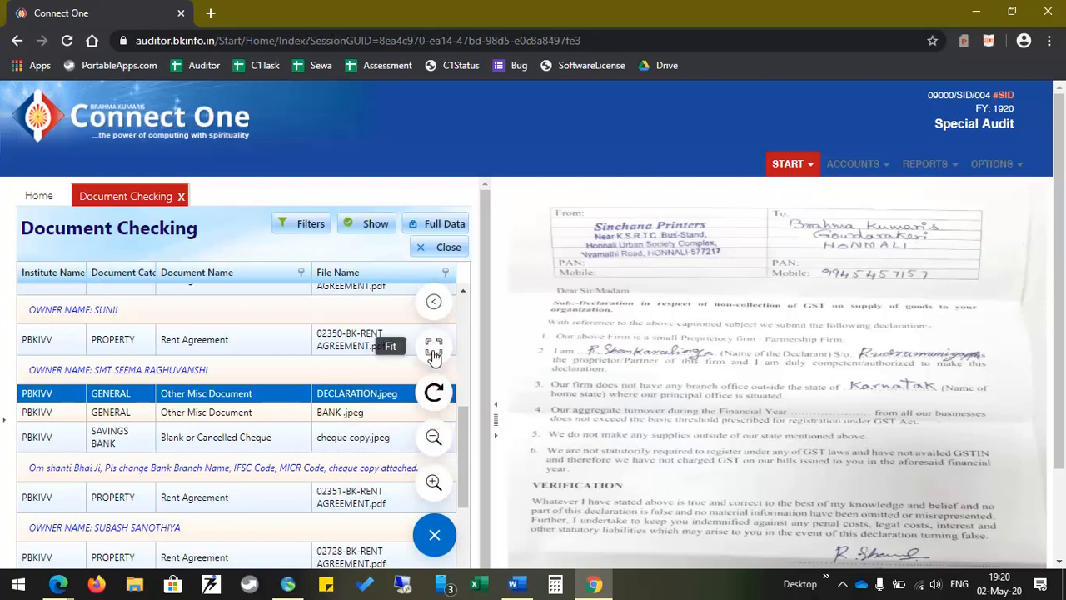
pyautogui.click(440, 393)
pyautogui.click(444, 395)
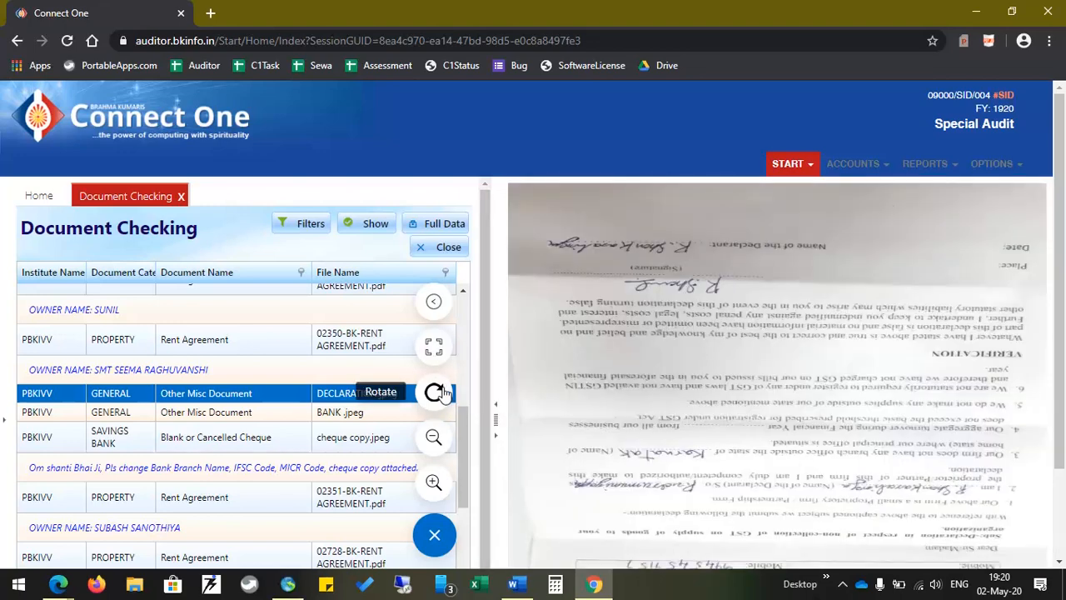
pyautogui.click(444, 395)
pyautogui.click(444, 395)
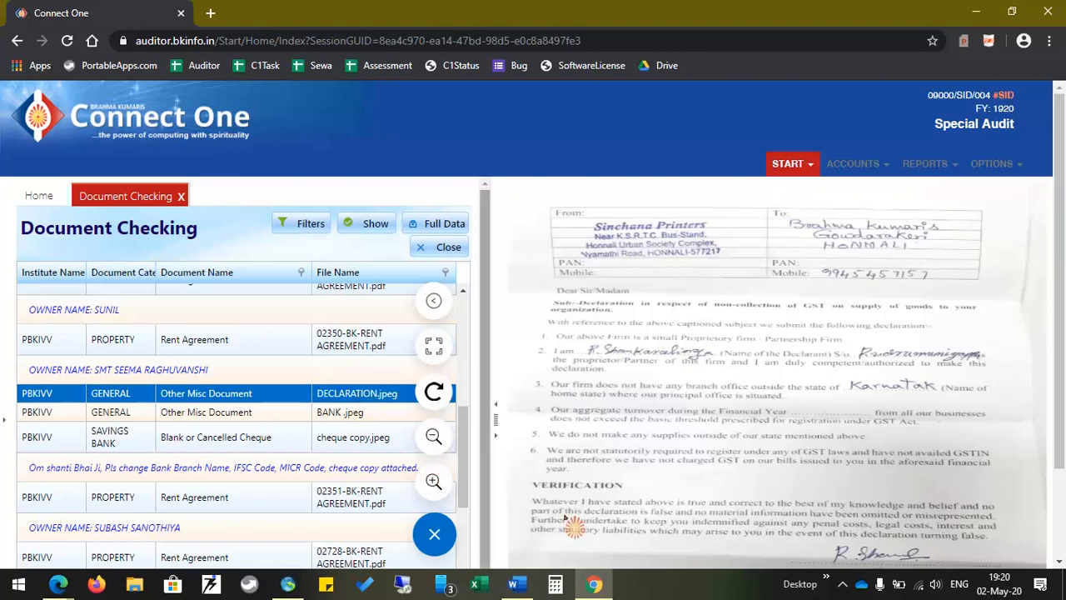
# Zoom the declaration image in twice and out twice, then wheel-zoom it down to a thumbnail
pyautogui.click(437, 488)
pyautogui.click(436, 488)
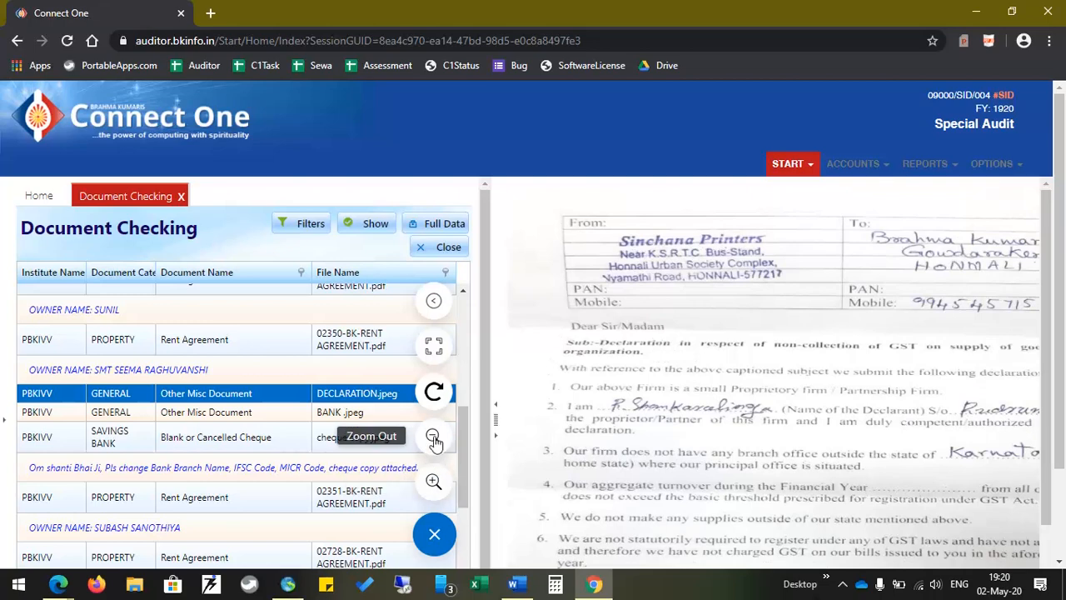
pyautogui.click(433, 439)
pyautogui.click(434, 439)
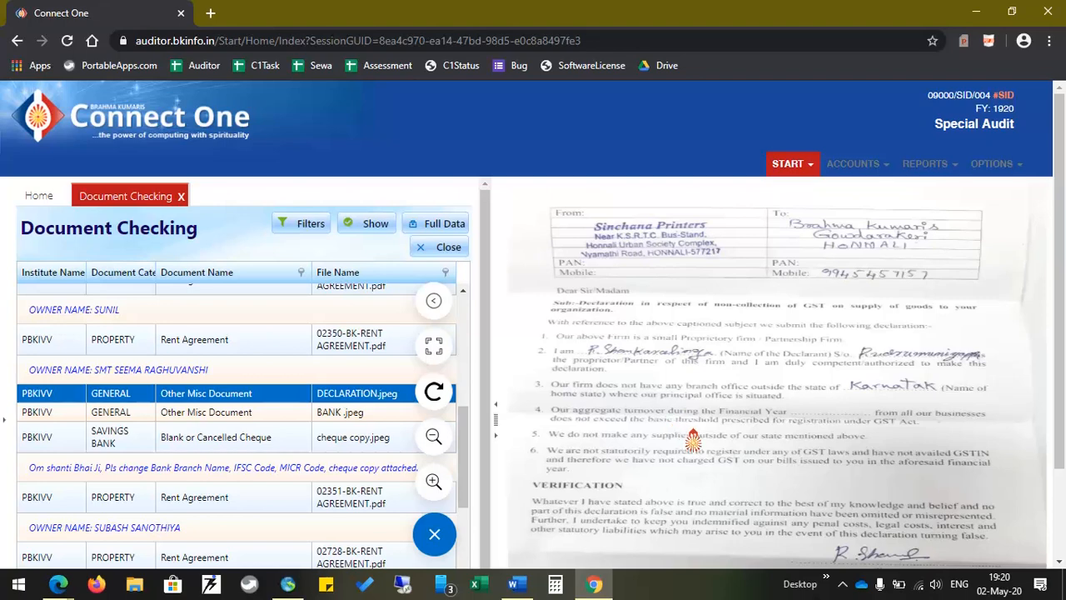
pyautogui.scroll(1, 693, 440)
pyautogui.scroll(3, 693, 440)
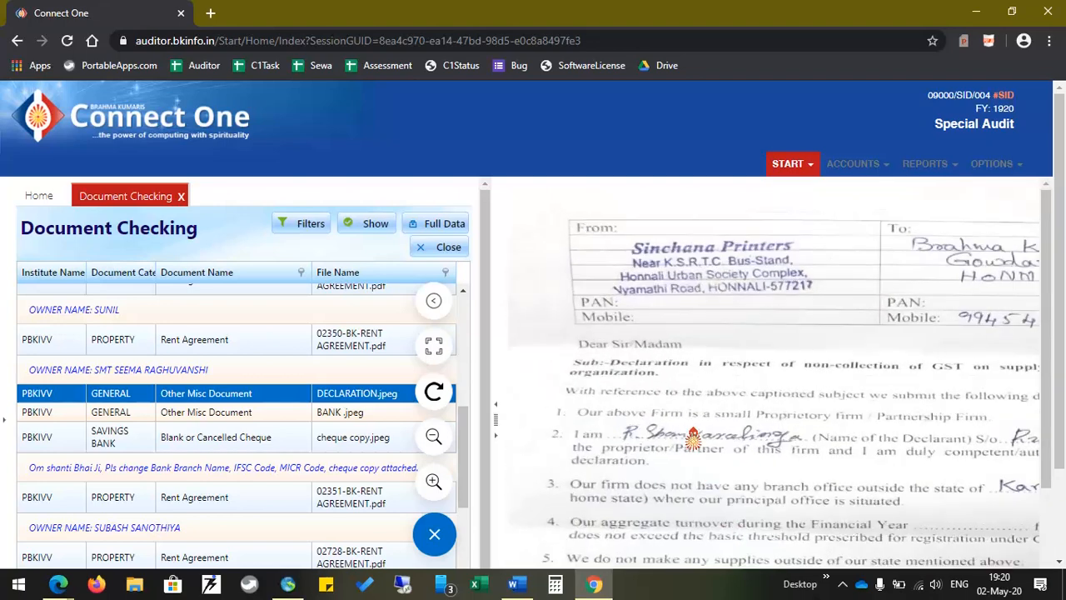
pyautogui.scroll(-2, 693, 440)
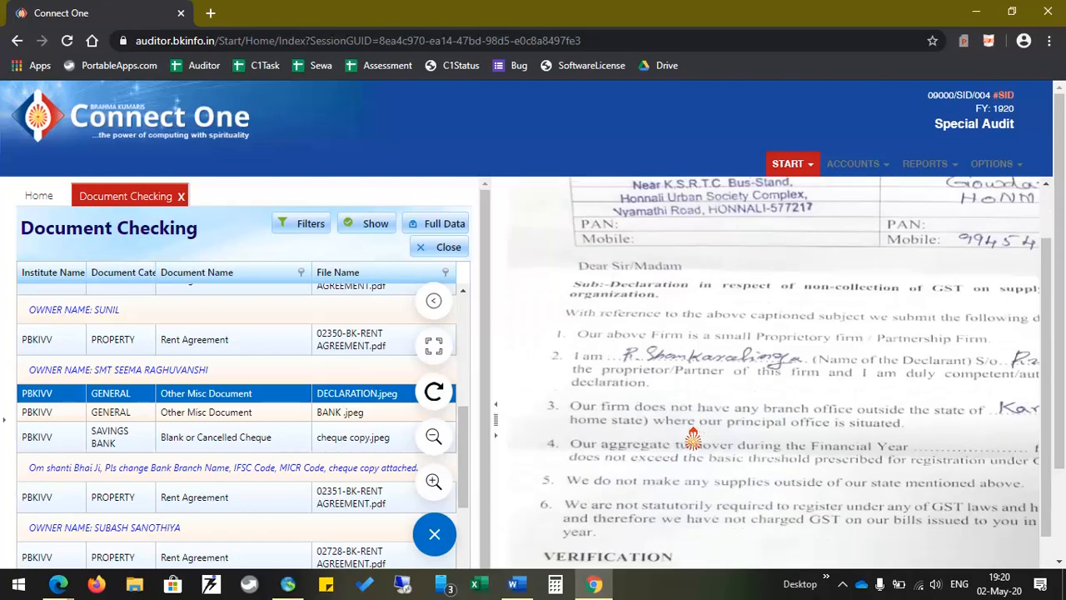
pyautogui.scroll(-6, 693, 440)
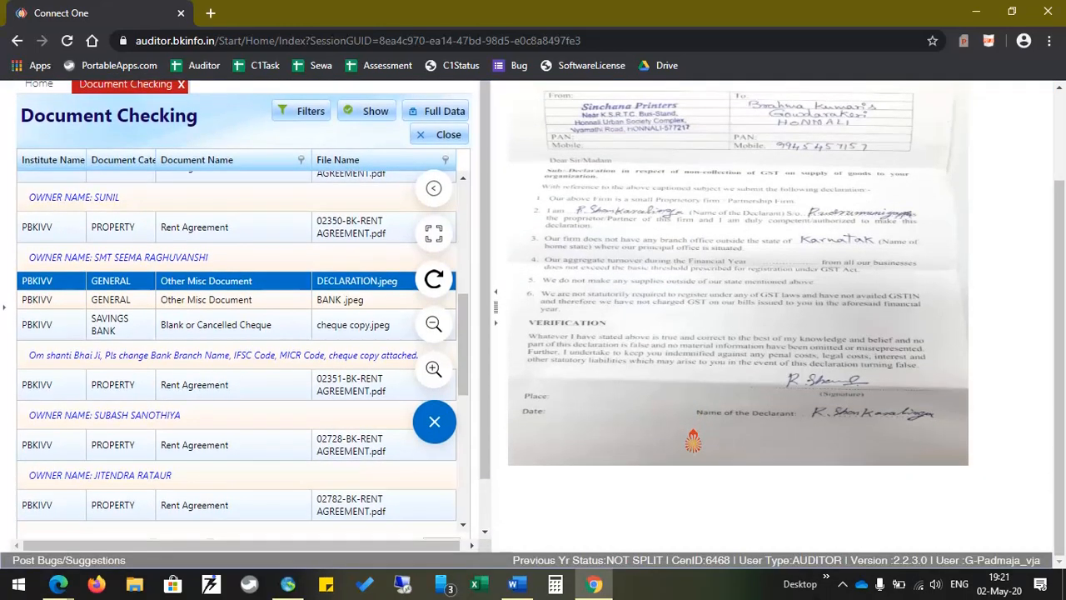
pyautogui.scroll(-1, 688, 393)
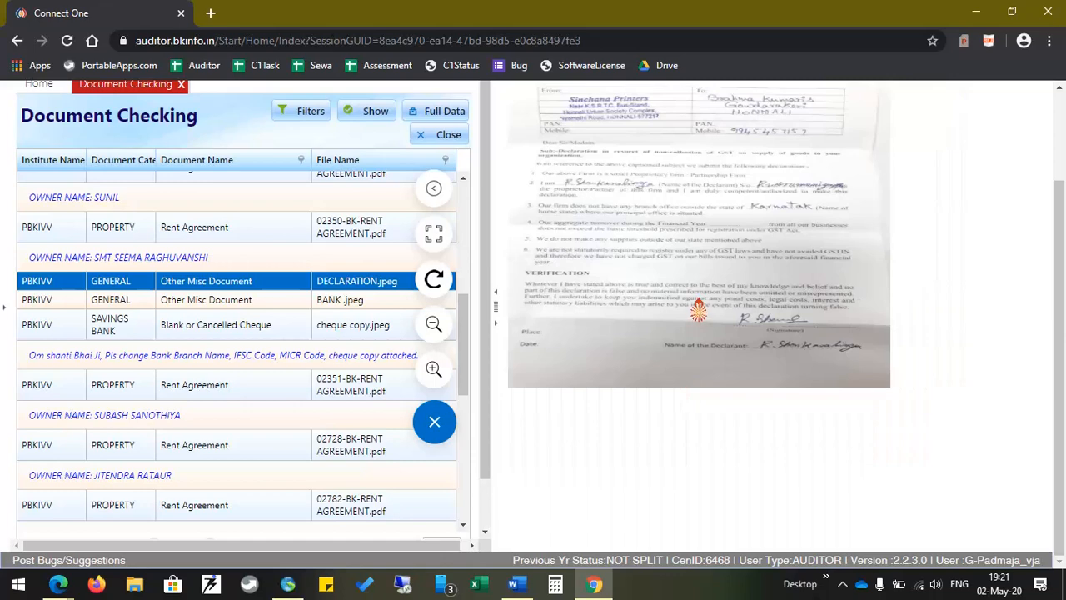
pyautogui.scroll(-2, 698, 310)
pyautogui.scroll(-1, 666, 204)
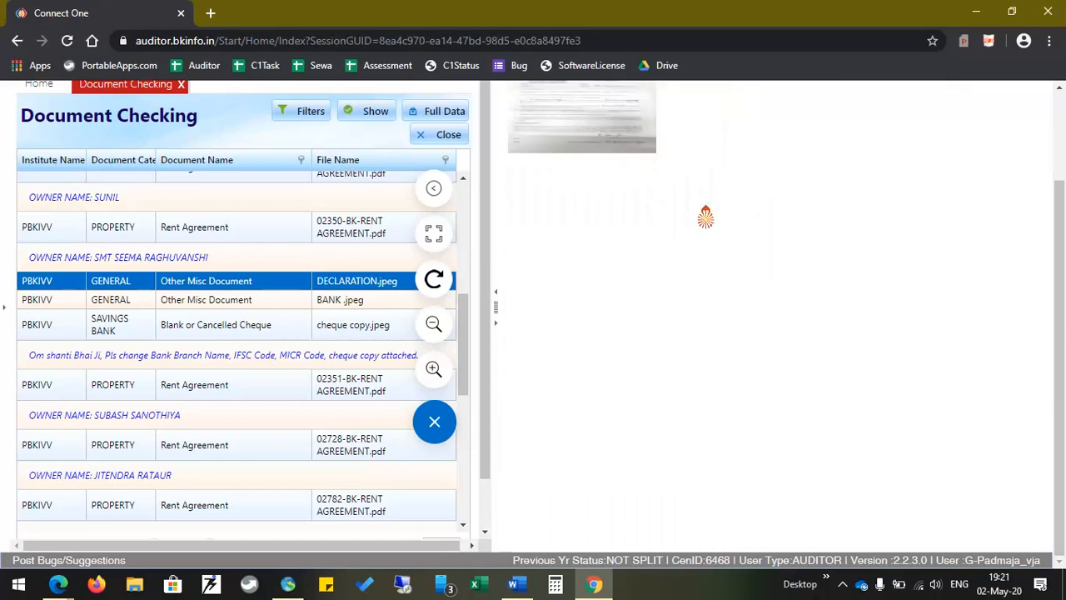
pyautogui.scroll(2, 933, 309)
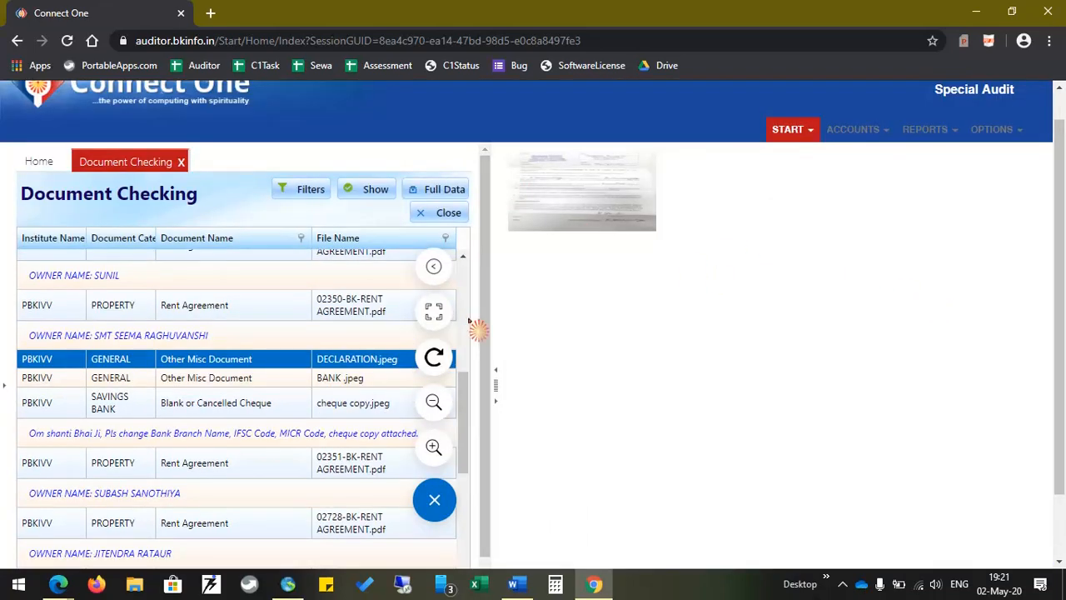
# Fit the declaration image to the viewer, return to Accept/Reject, and collapse the floating menu
pyautogui.click(434, 312)
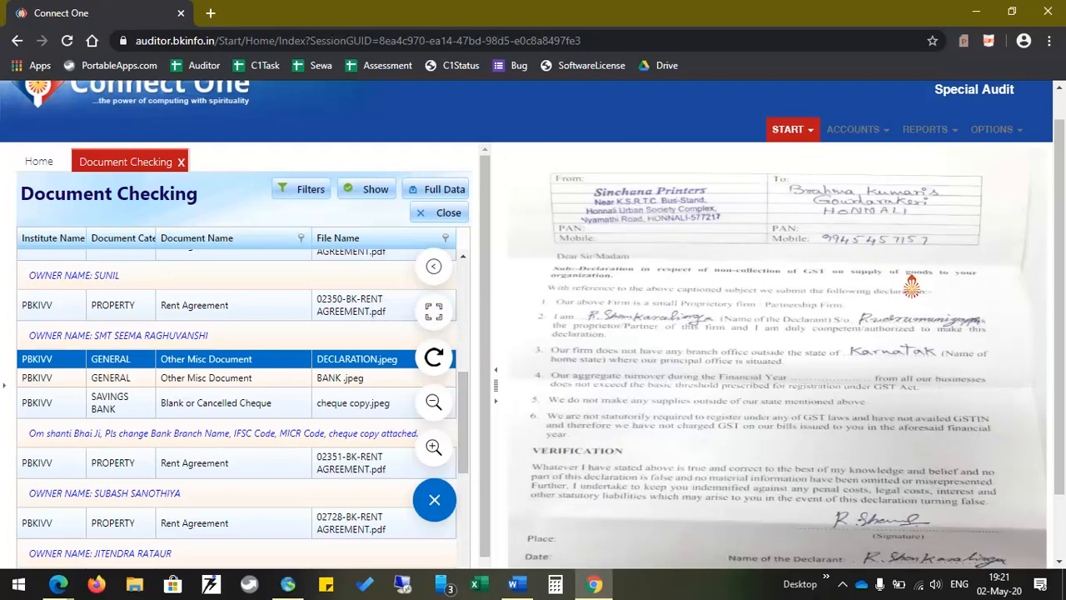
pyautogui.click(435, 266)
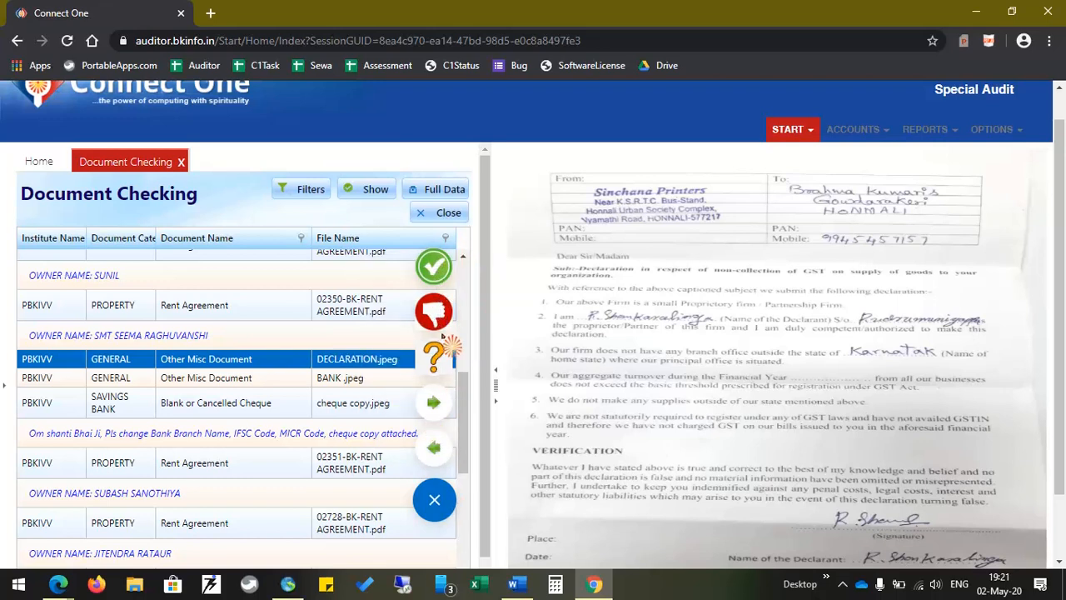
pyautogui.click(434, 502)
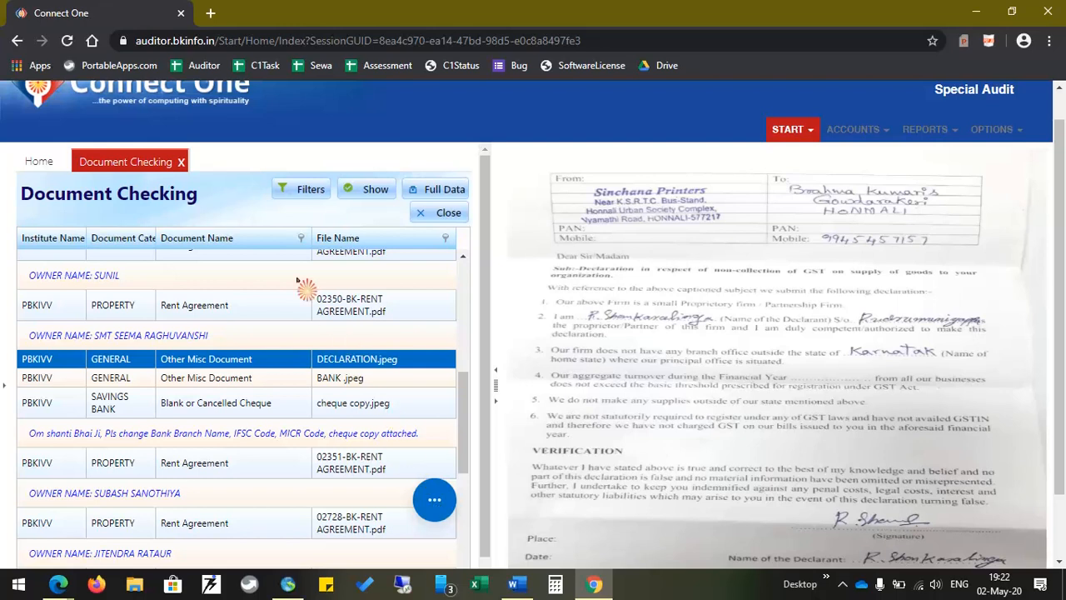
# Filter the documents to ACCEPTED status and collapse the preview pane to widen the grid
pyautogui.click(302, 200)
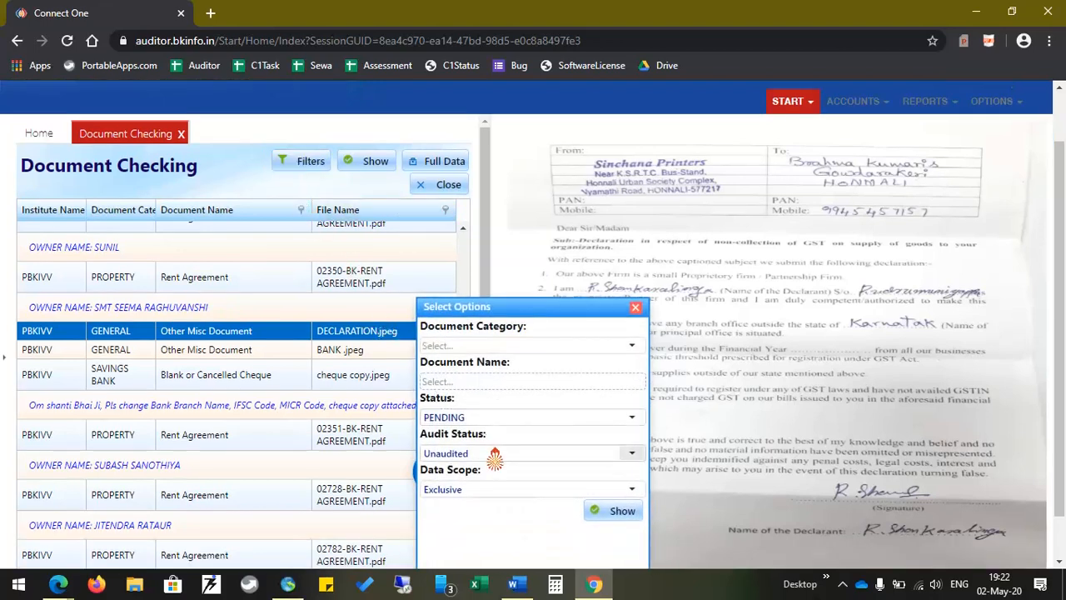
pyautogui.click(636, 420)
pyautogui.click(456, 443)
pyautogui.click(621, 512)
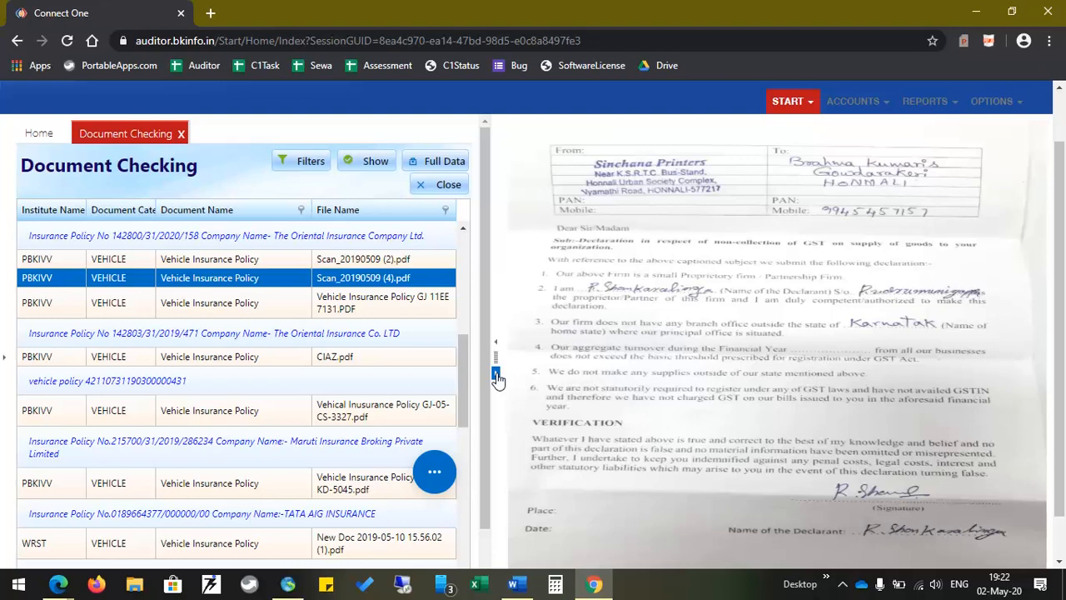
pyautogui.click(496, 373)
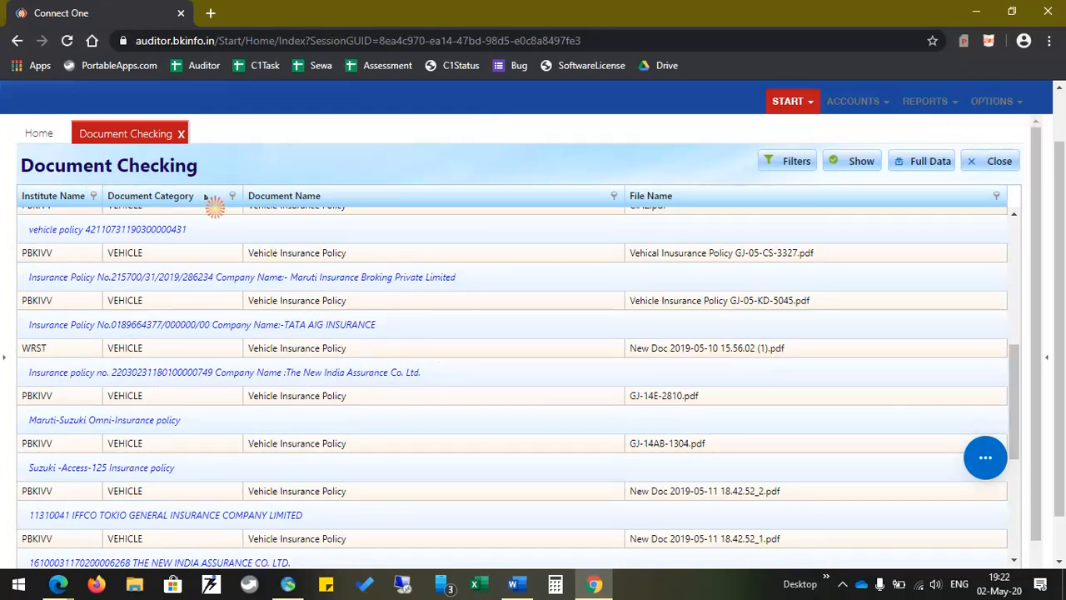
# Drag Document_Last_Action_By and Document_Last_Action_On from the Column Chooser into the grid header
pyautogui.rightClick(307, 204)
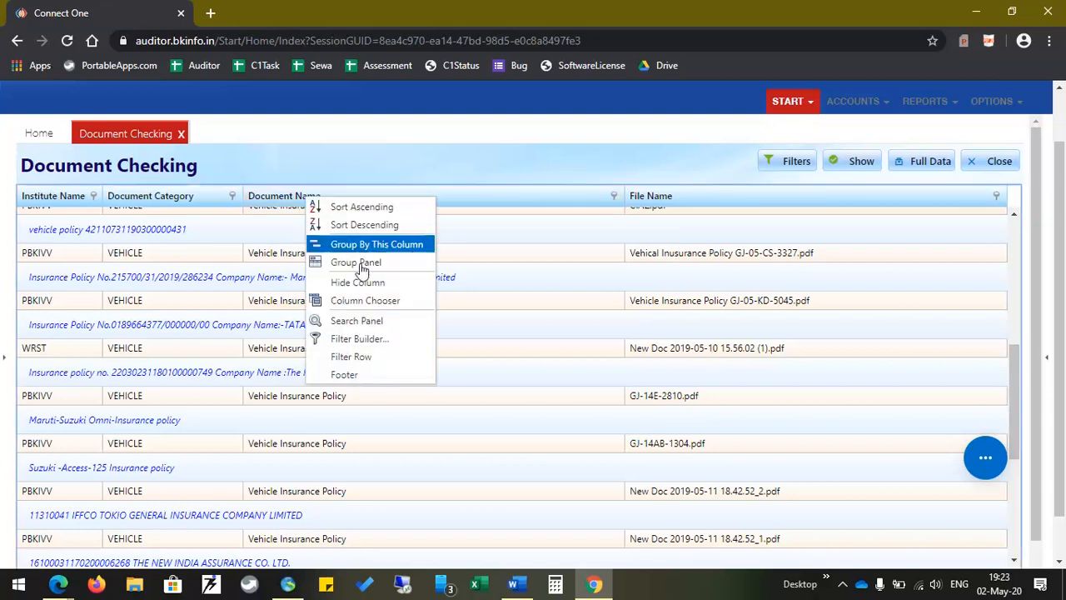
pyautogui.click(379, 301)
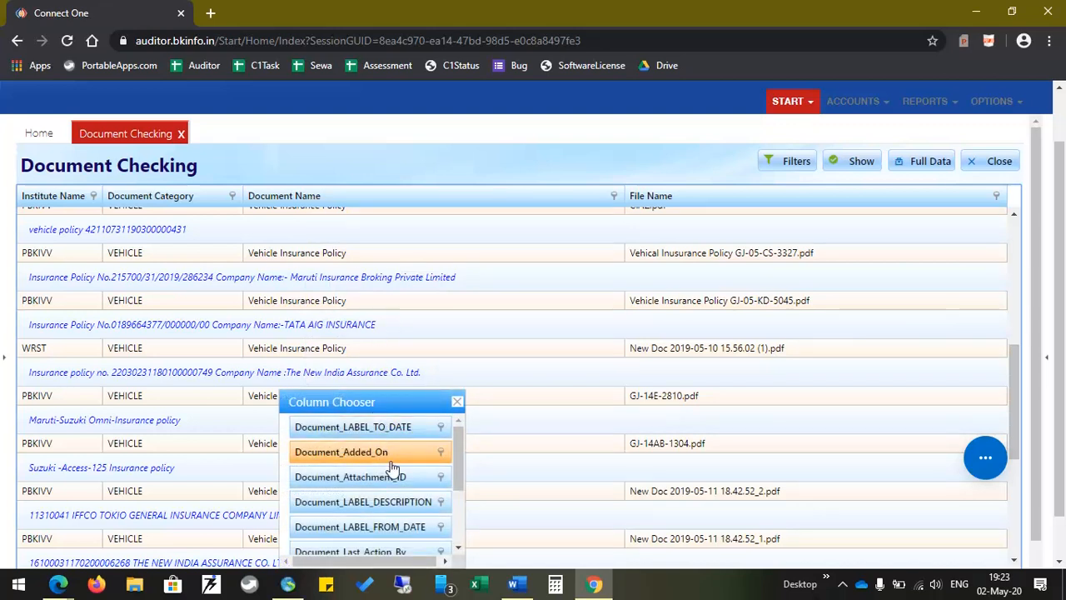
pyautogui.scroll(-3, 393, 469)
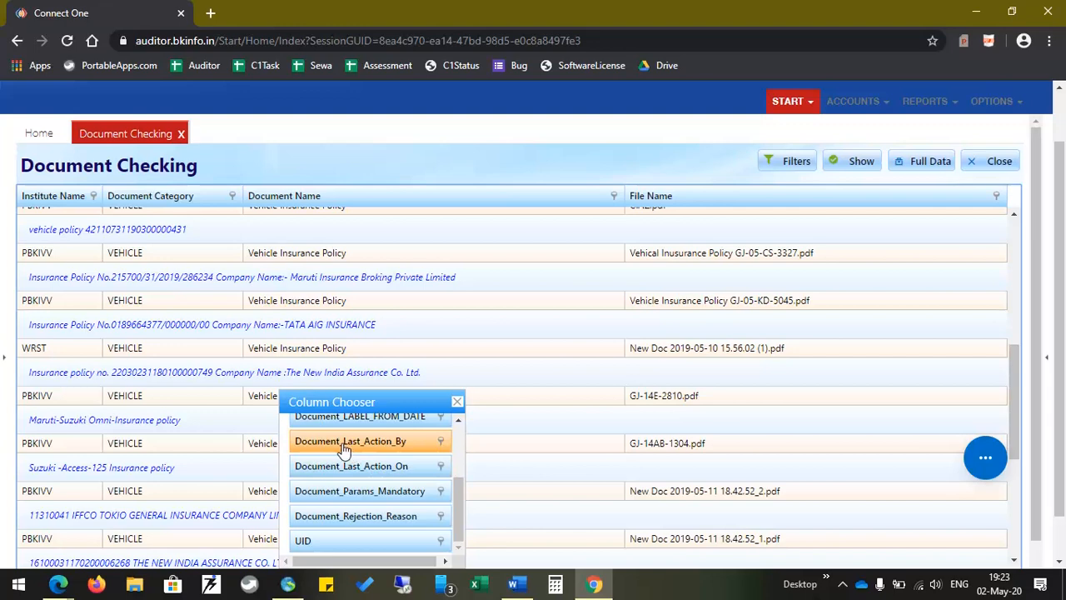
pyautogui.moveTo(345, 449); pyautogui.dragTo(966, 208)
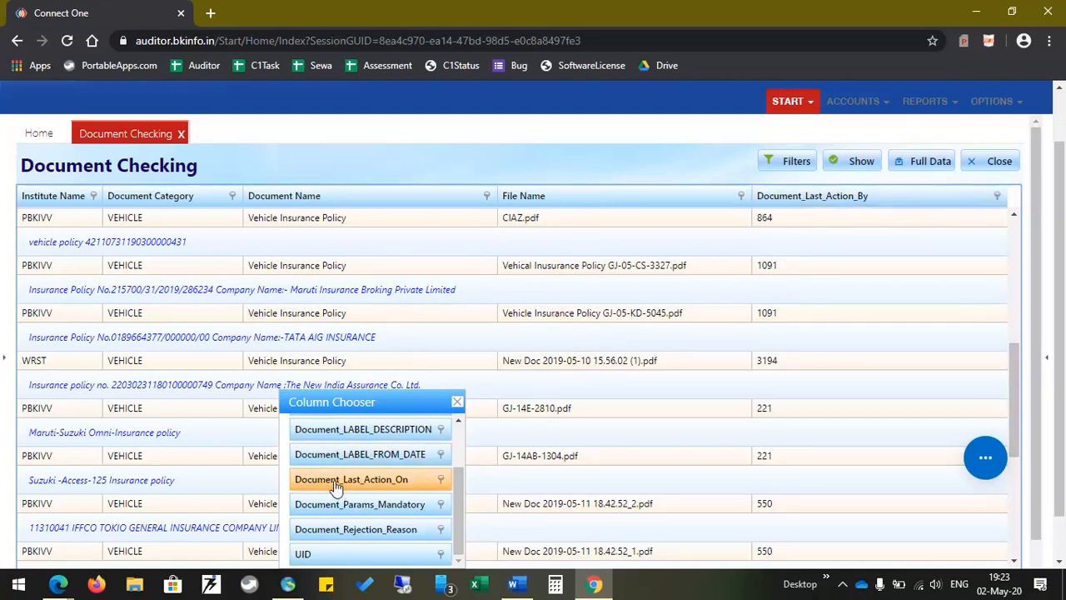
pyautogui.moveTo(334, 487); pyautogui.dragTo(1006, 197)
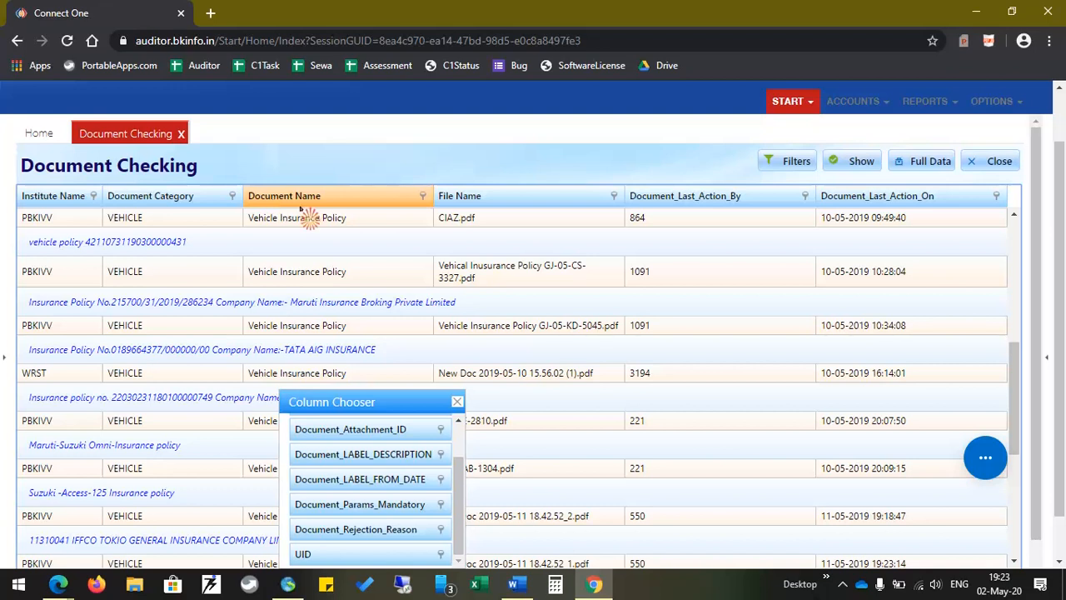
pyautogui.click(180, 241)
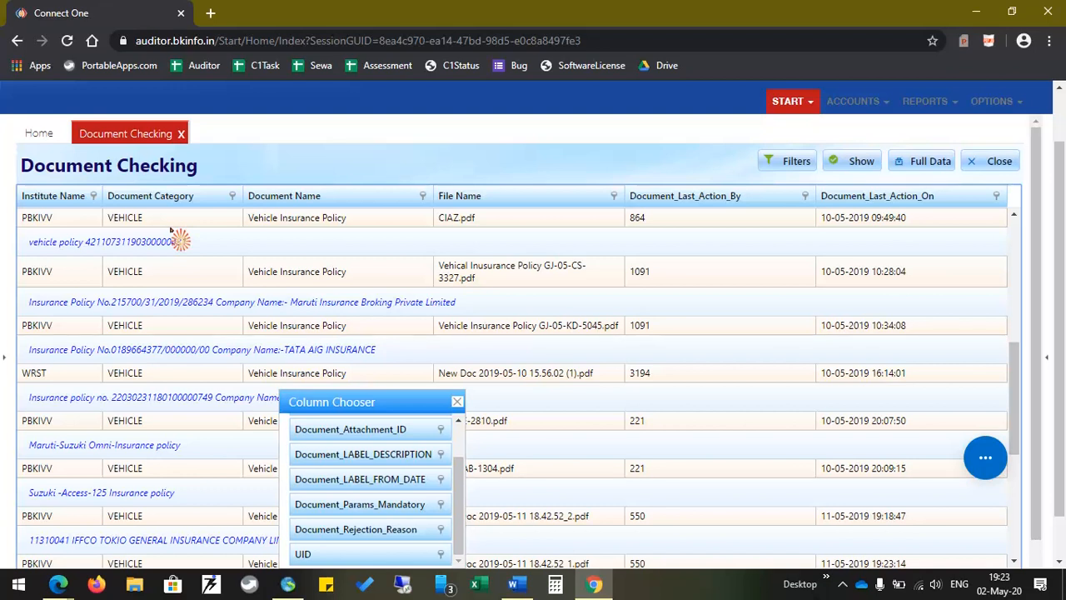
# Close Column Chooser, filter Document_Last_Action_By to your own user, and collapse the menu and viewer
pyautogui.click(456, 402)
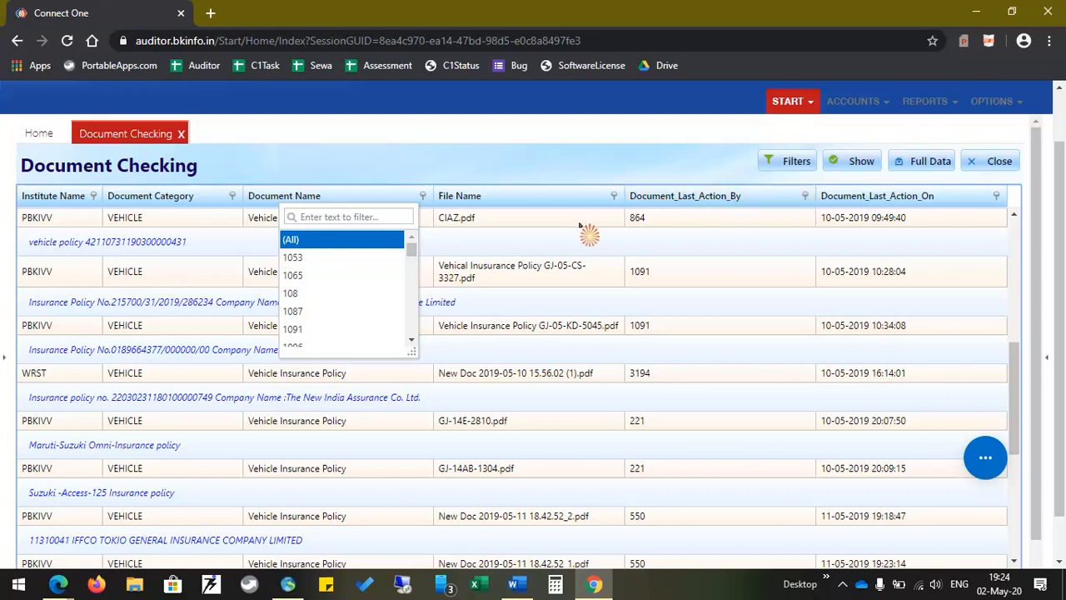
pyautogui.click(342, 230)
pyautogui.click(341, 218)
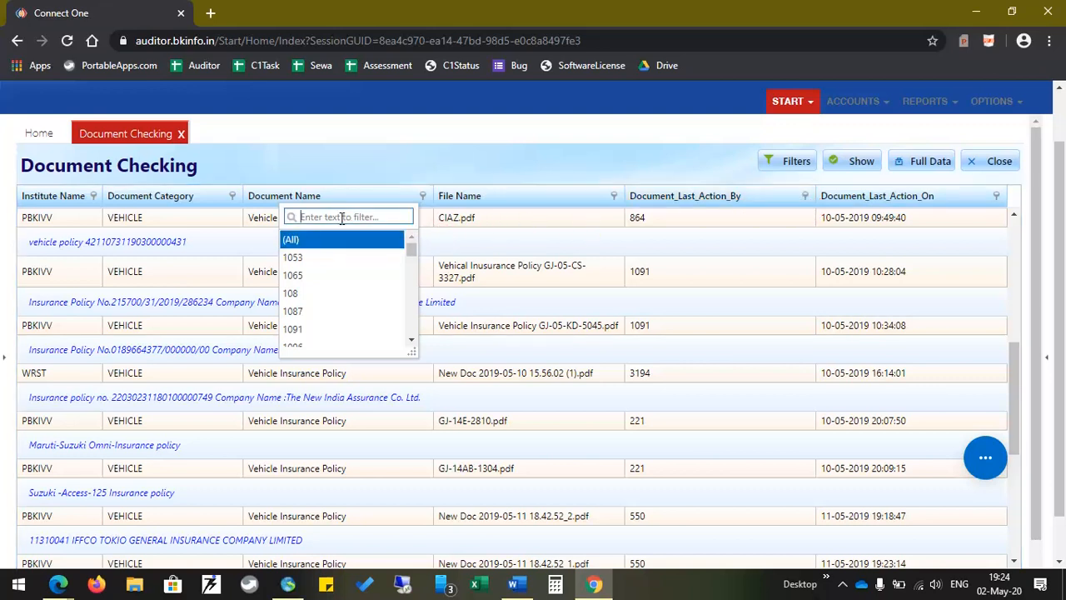
pyautogui.write('pad')
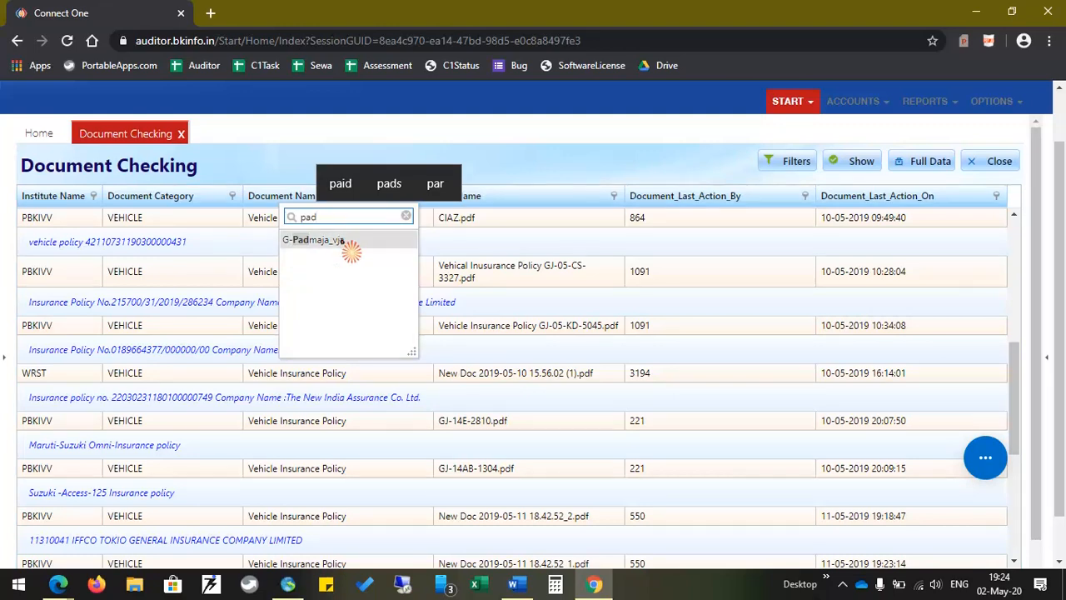
pyautogui.click(340, 240)
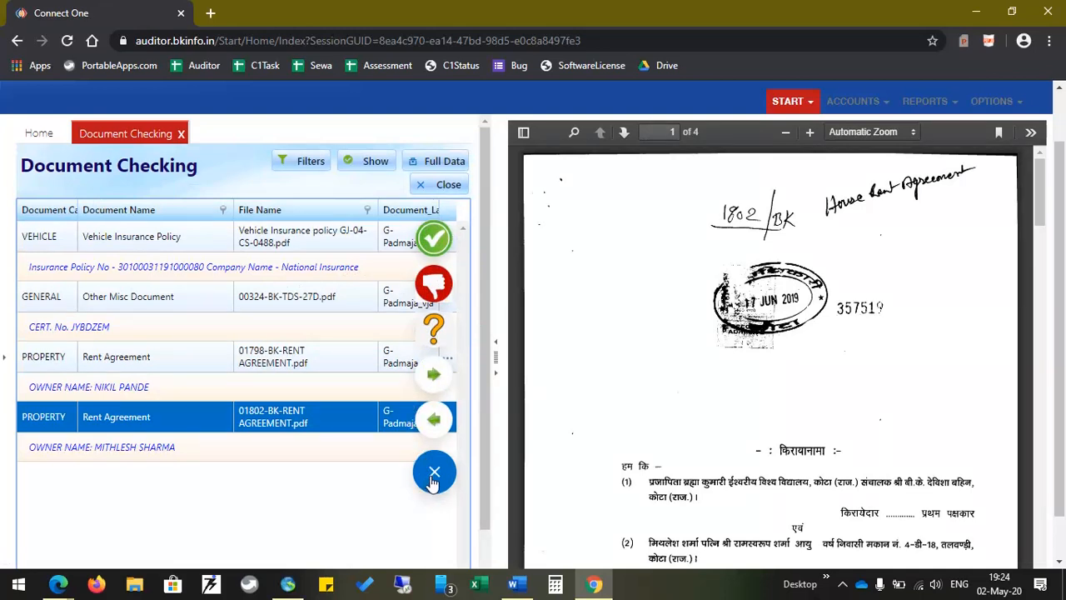
pyautogui.click(434, 477)
pyautogui.click(497, 375)
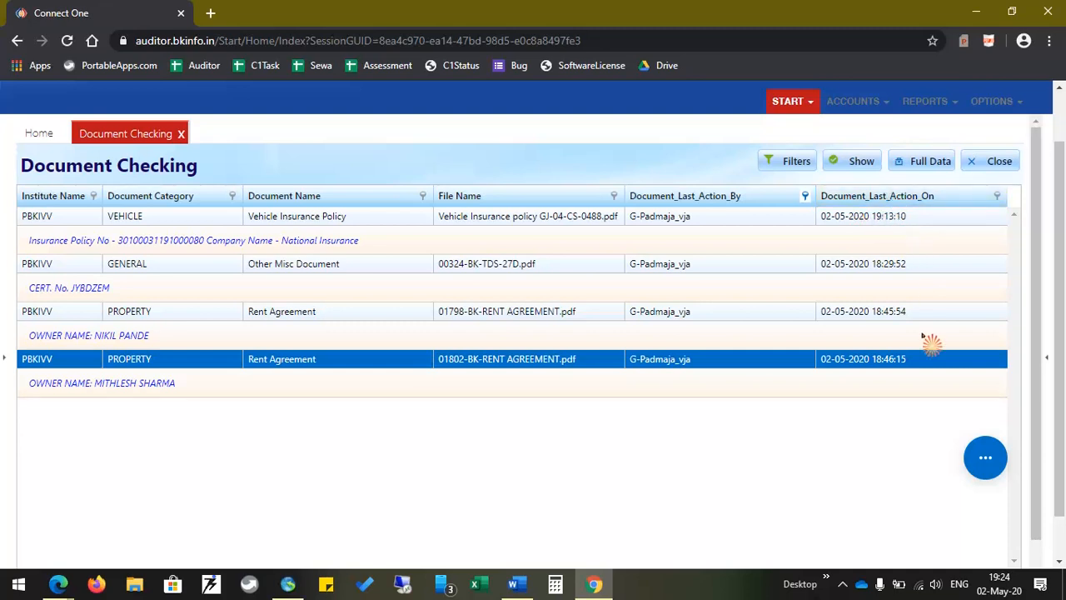
# Sort the grid newest-first by Document_Last_Action_On with the review menu and preview pane collapsed
pyautogui.click(914, 200)
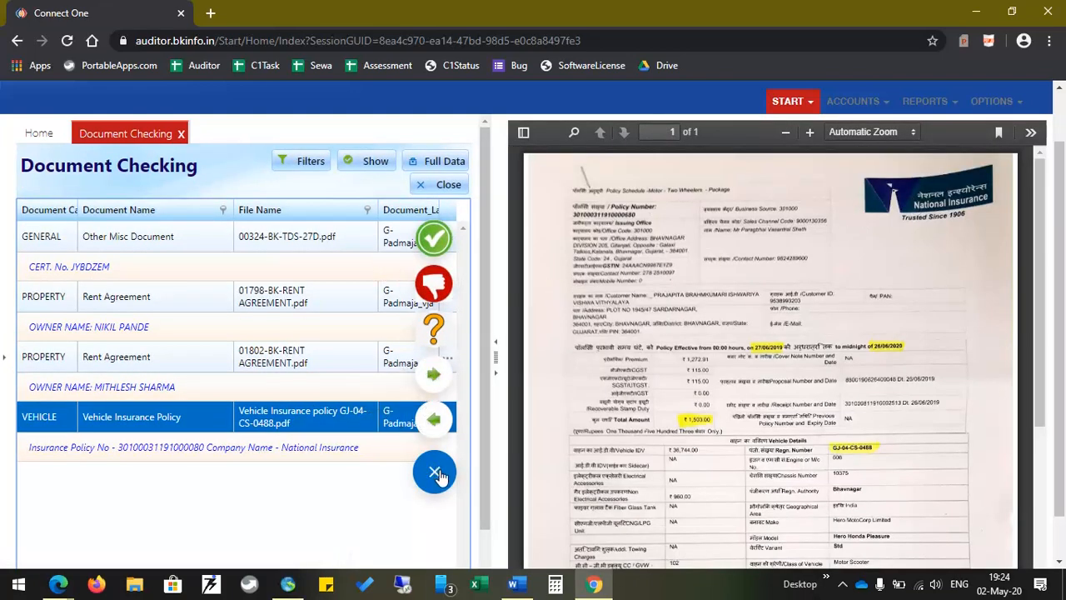
pyautogui.click(434, 473)
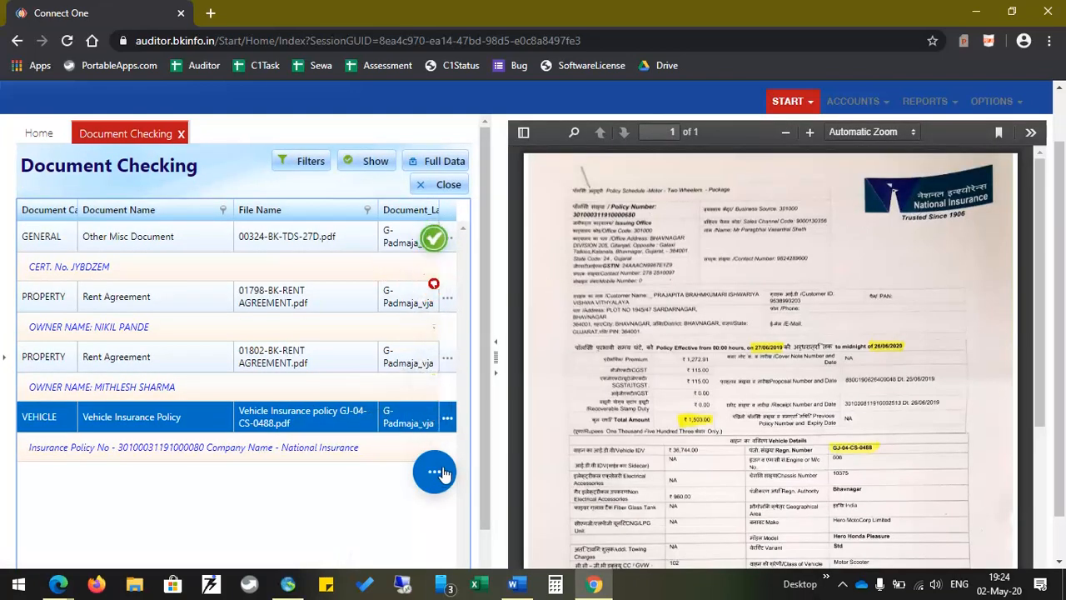
pyautogui.click(496, 373)
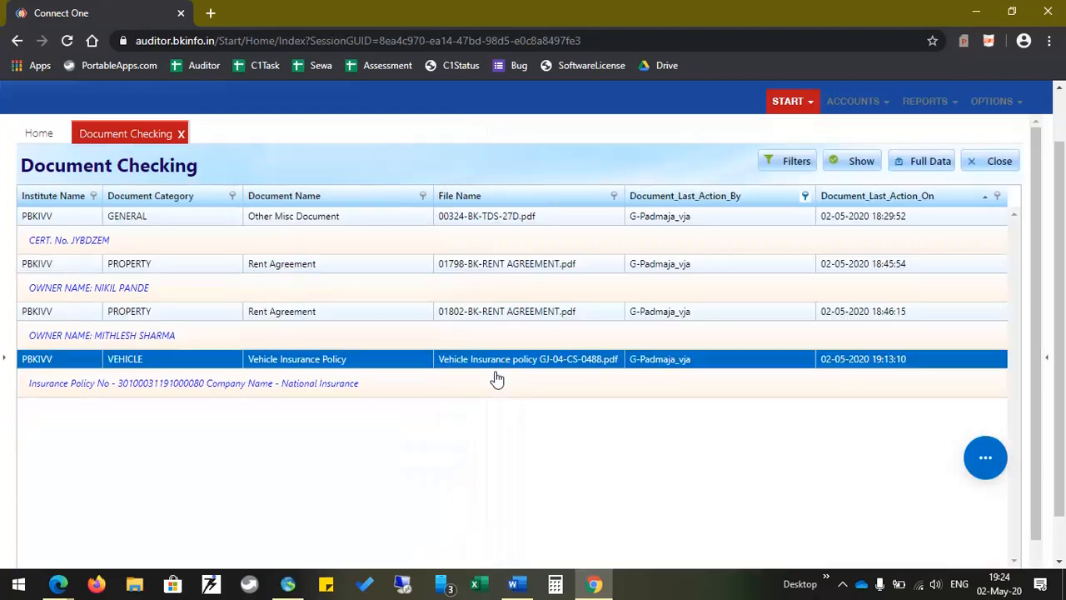
pyautogui.click(987, 202)
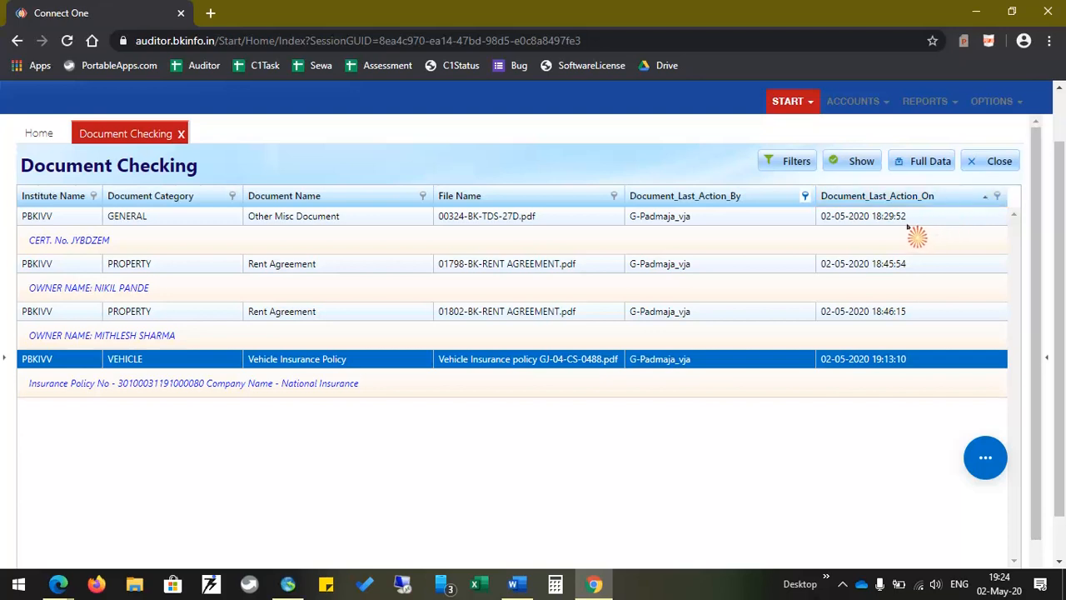
pyautogui.click(950, 206)
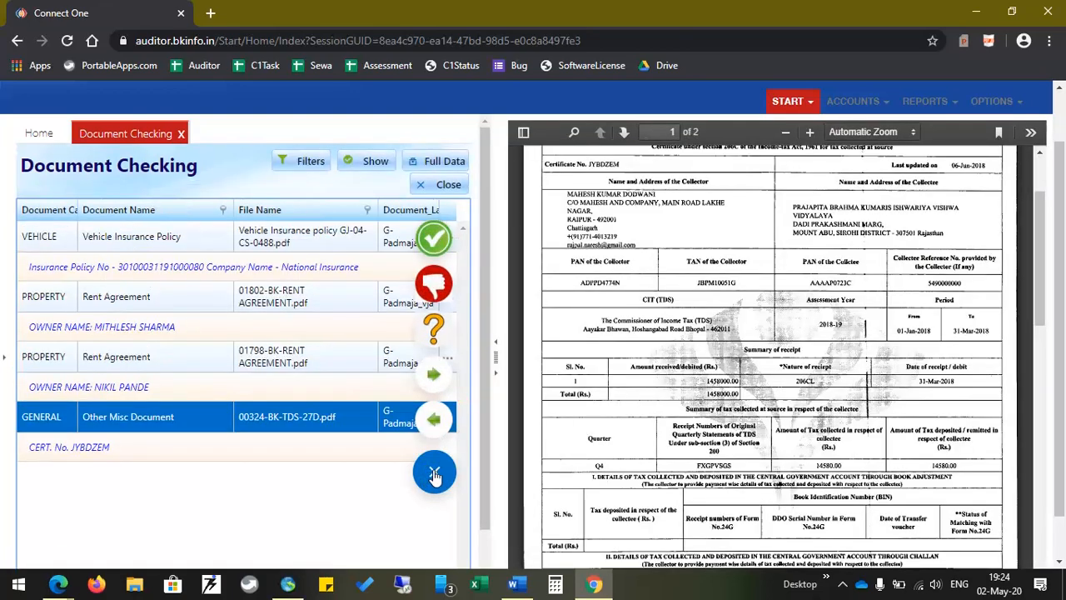
pyautogui.click(434, 472)
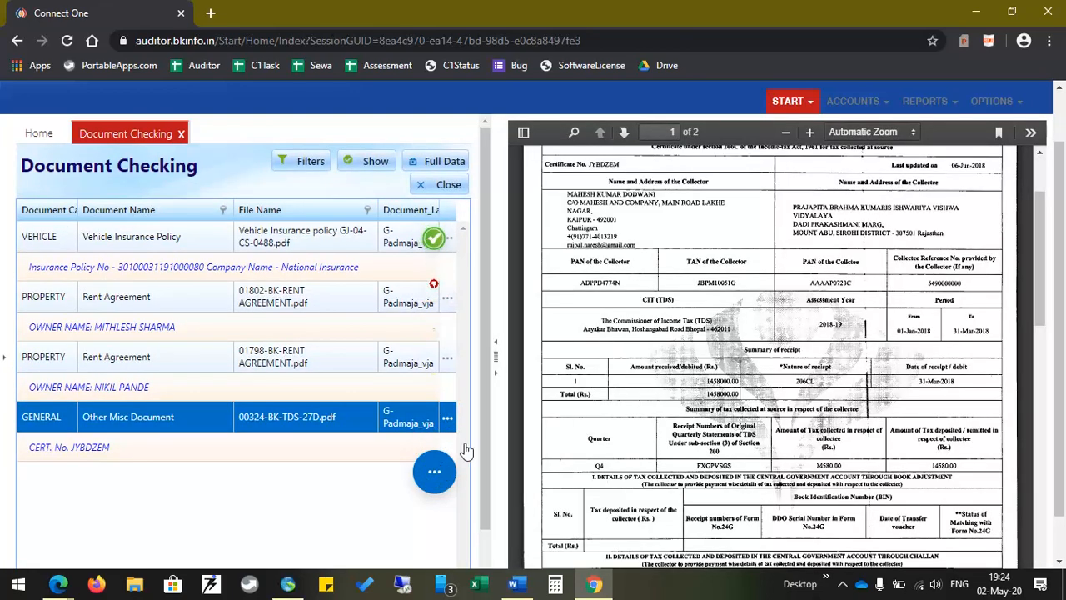
pyautogui.click(495, 373)
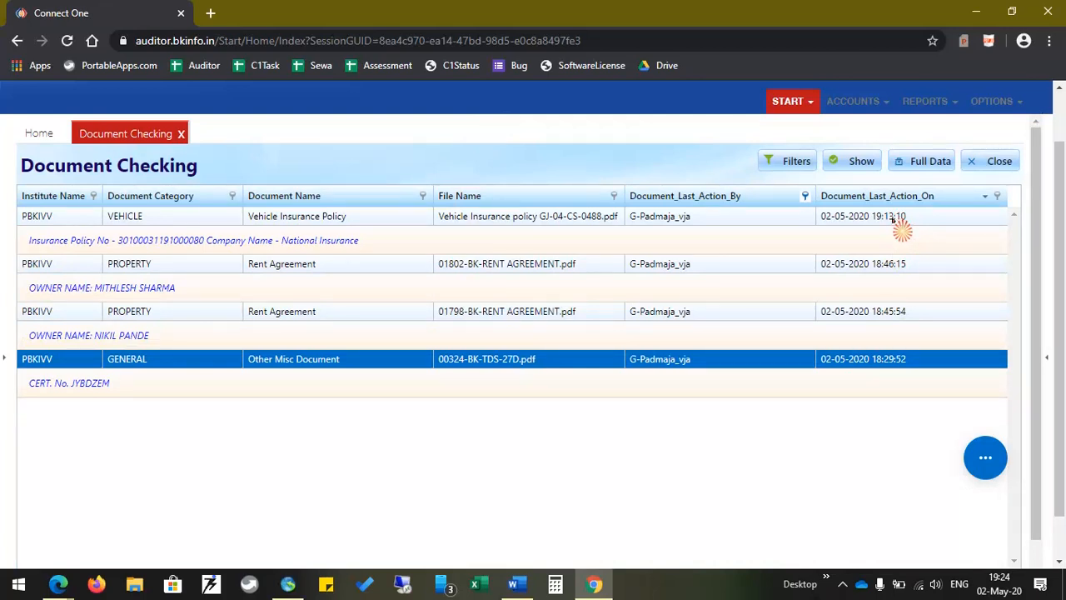
# Mark the Vehicle Insurance Policy as Undecided and confirm the information dialog with OK
pyautogui.click(506, 218)
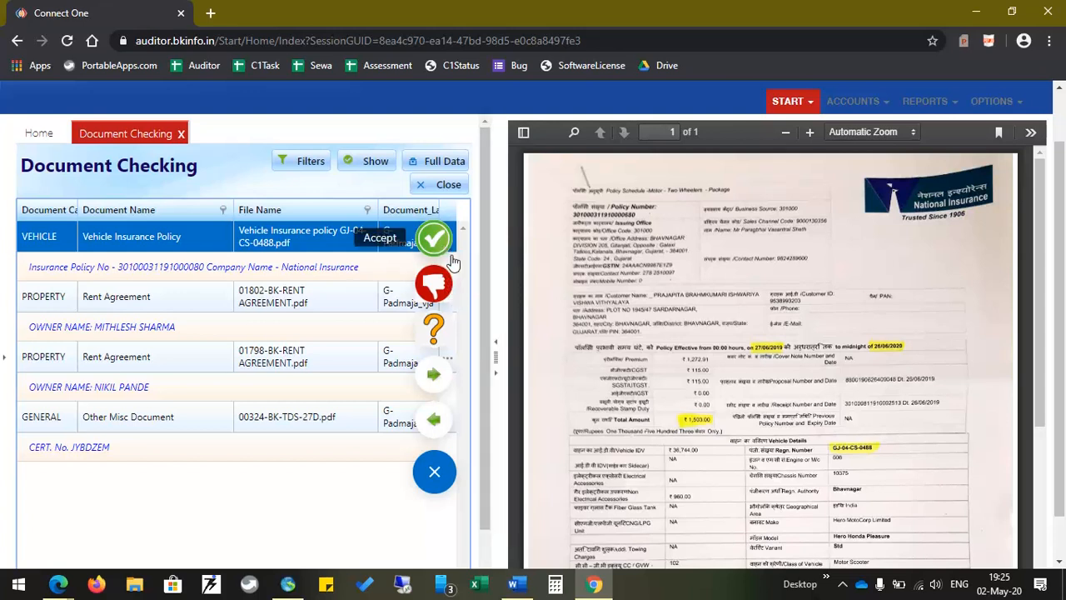
pyautogui.click(435, 332)
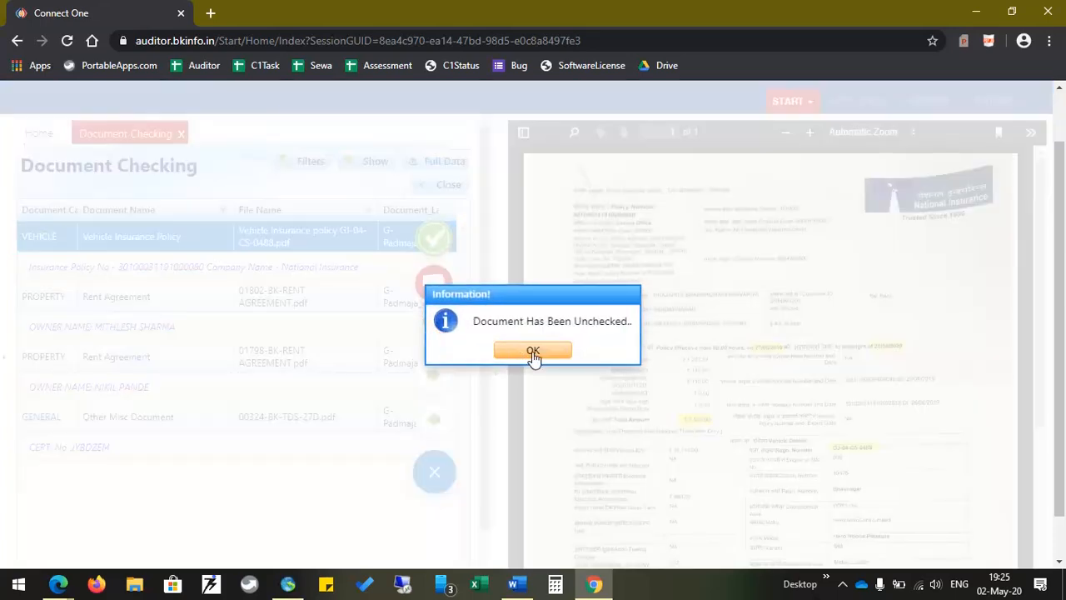
pyautogui.click(534, 357)
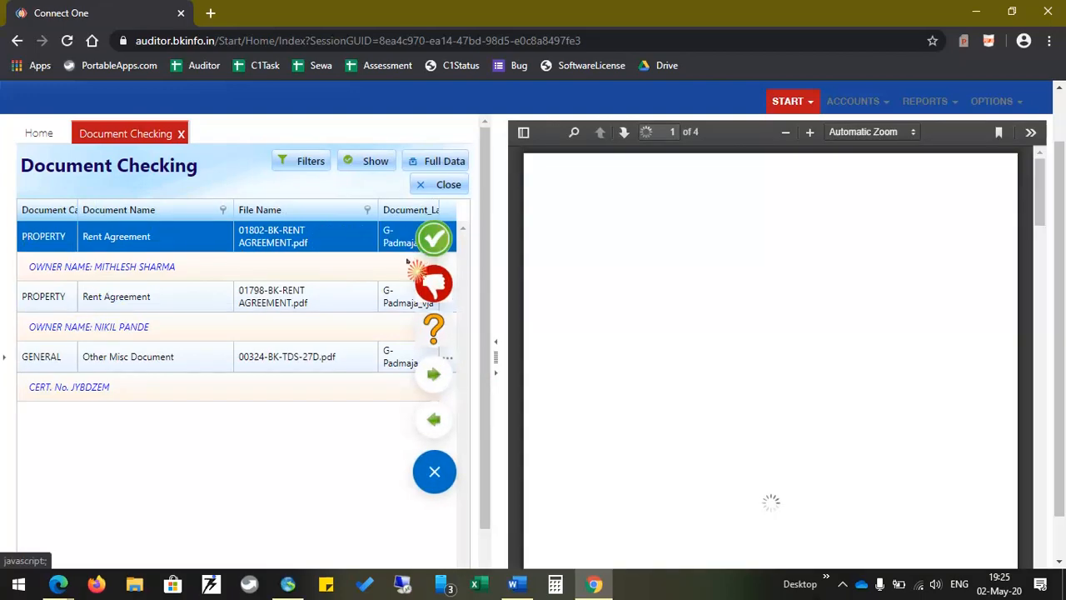
# Reject the 01802 Rent Agreement with reason OTHER and a typed testing note, then confirm
pyautogui.click(443, 296)
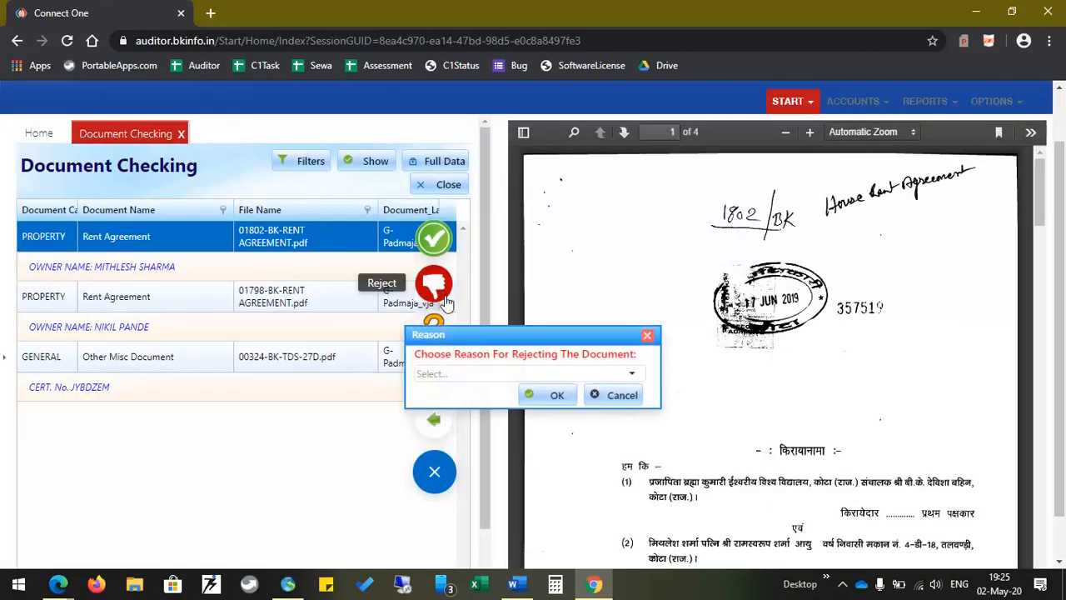
pyautogui.click(632, 373)
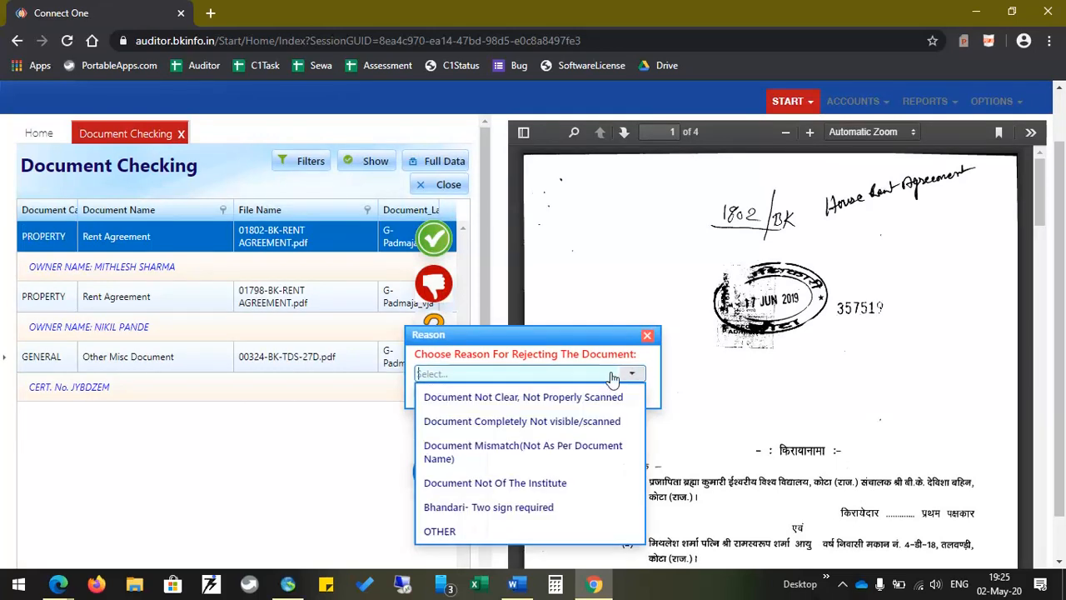
pyautogui.click(456, 531)
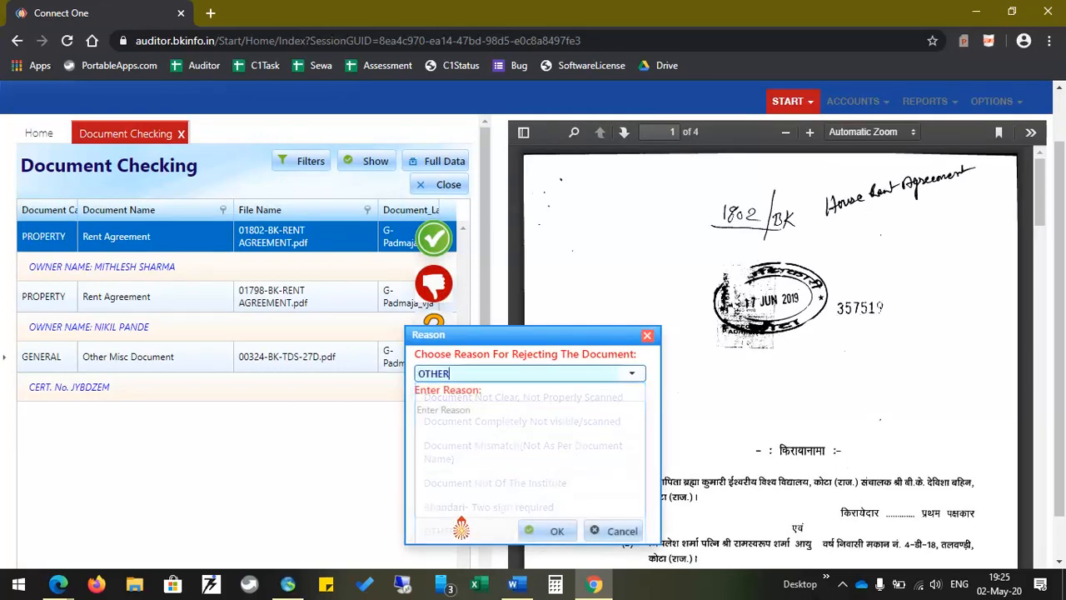
pyautogui.click(632, 373)
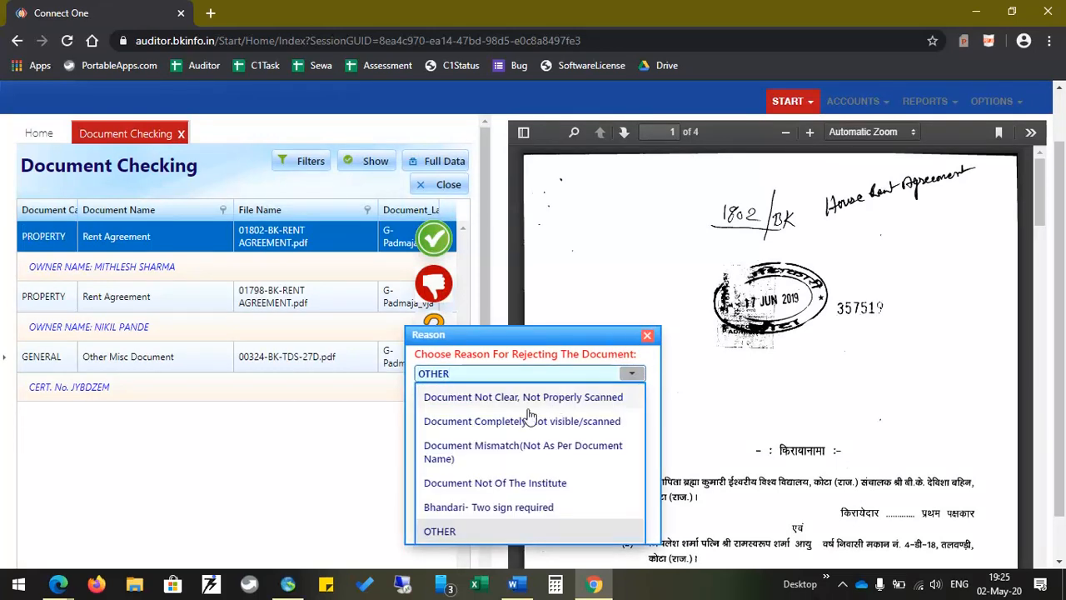
pyautogui.click(440, 533)
pyautogui.click(464, 445)
pyautogui.write('testing')
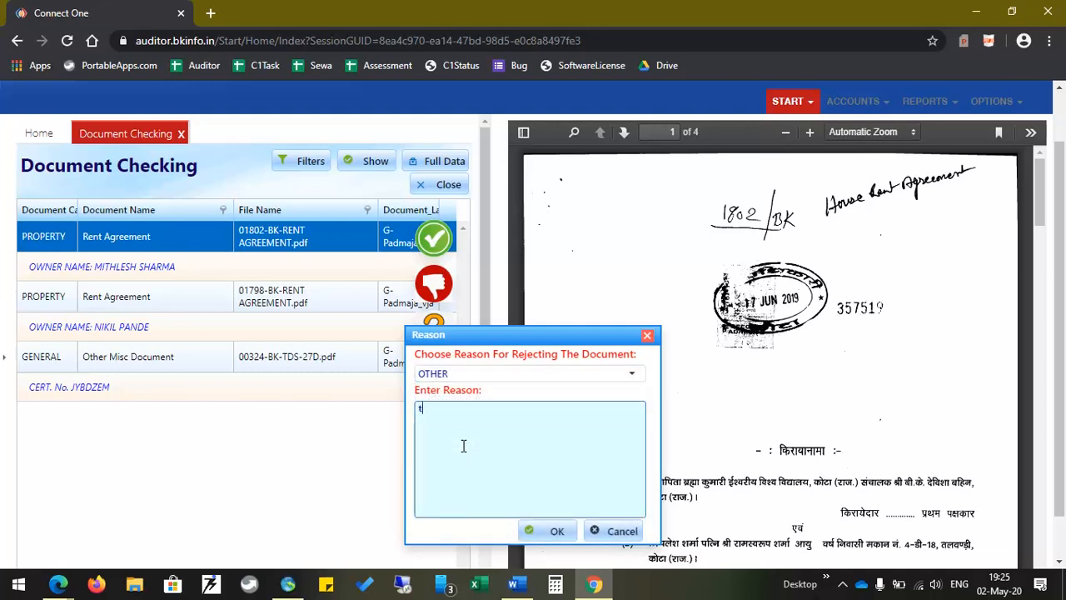
pyautogui.click(550, 537)
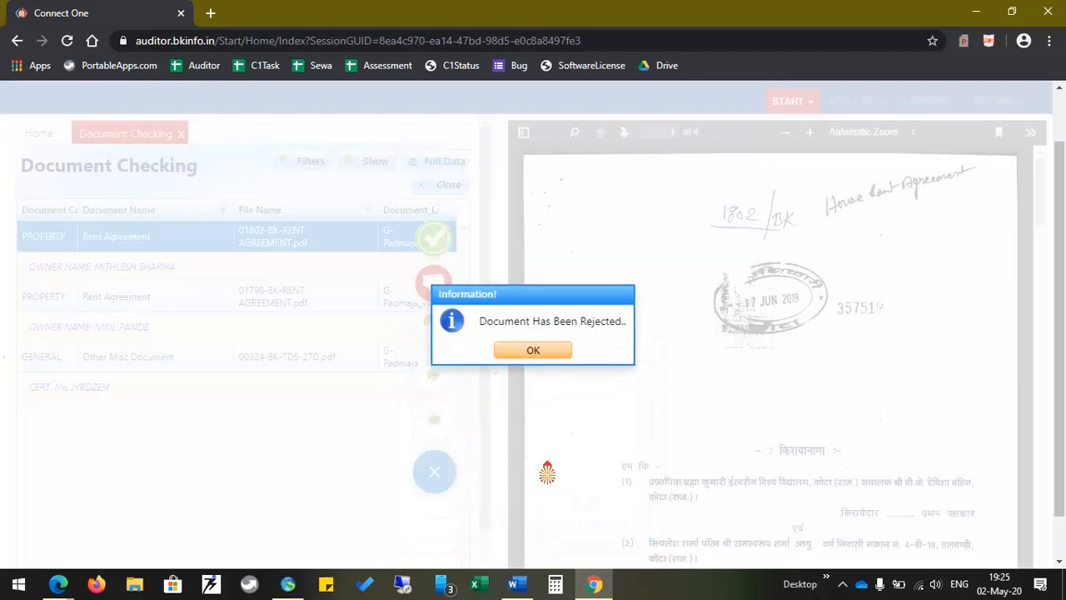
pyautogui.click(526, 355)
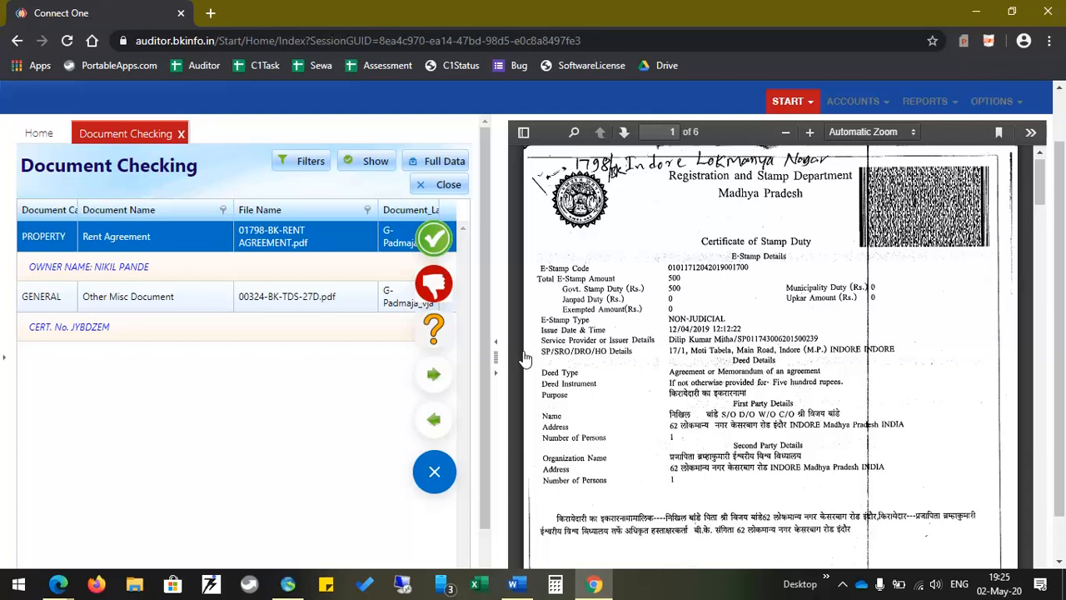
# Filter the Document Checking grid to REJECTED status and collapse the preview pane
pyautogui.click(434, 472)
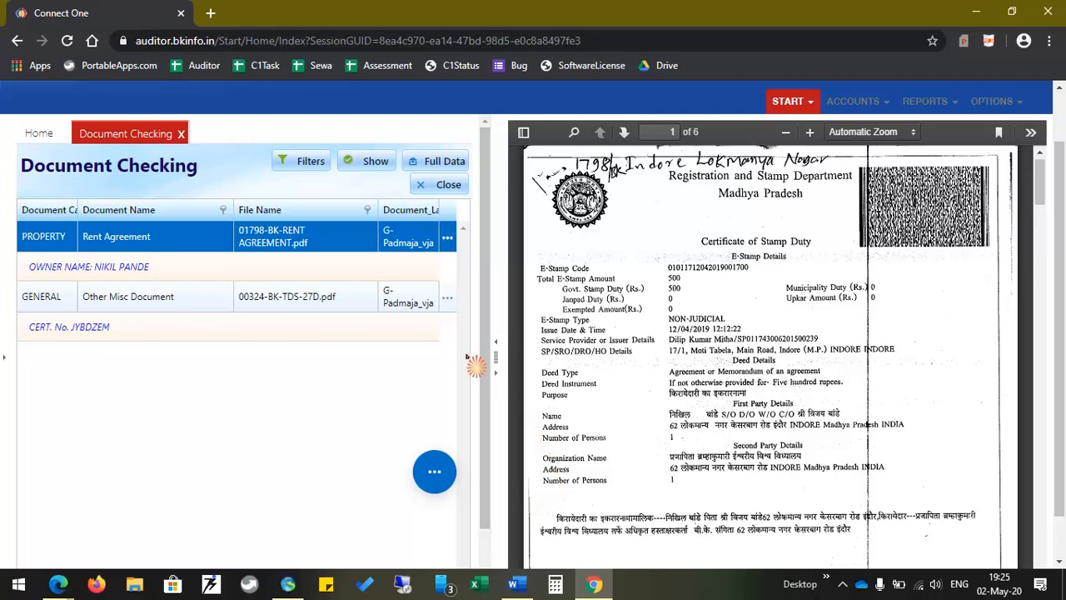
pyautogui.click(302, 164)
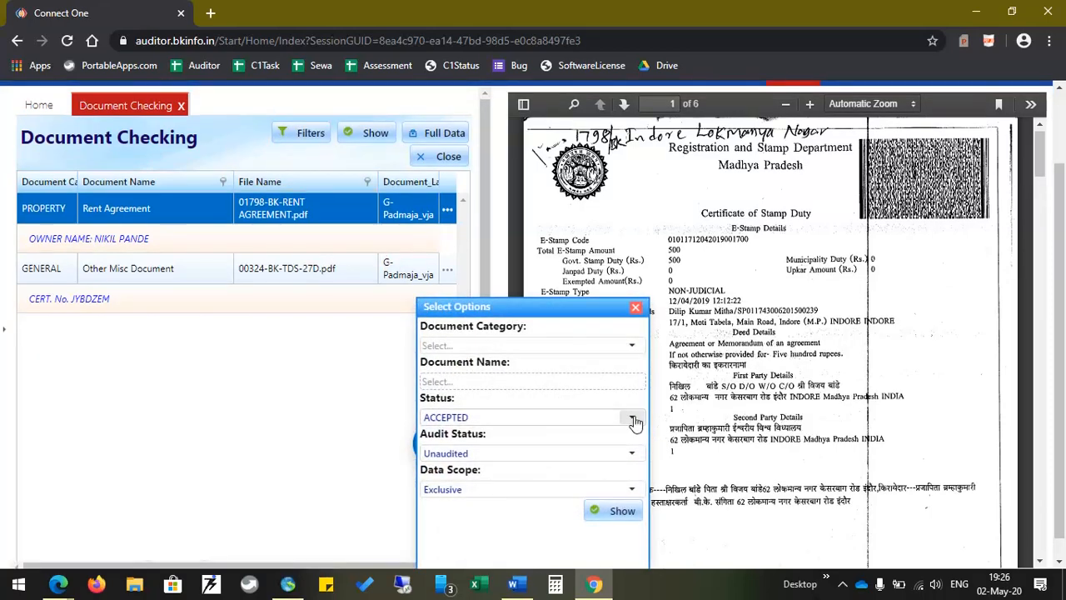
pyautogui.click(631, 416)
pyautogui.click(459, 469)
pyautogui.click(617, 513)
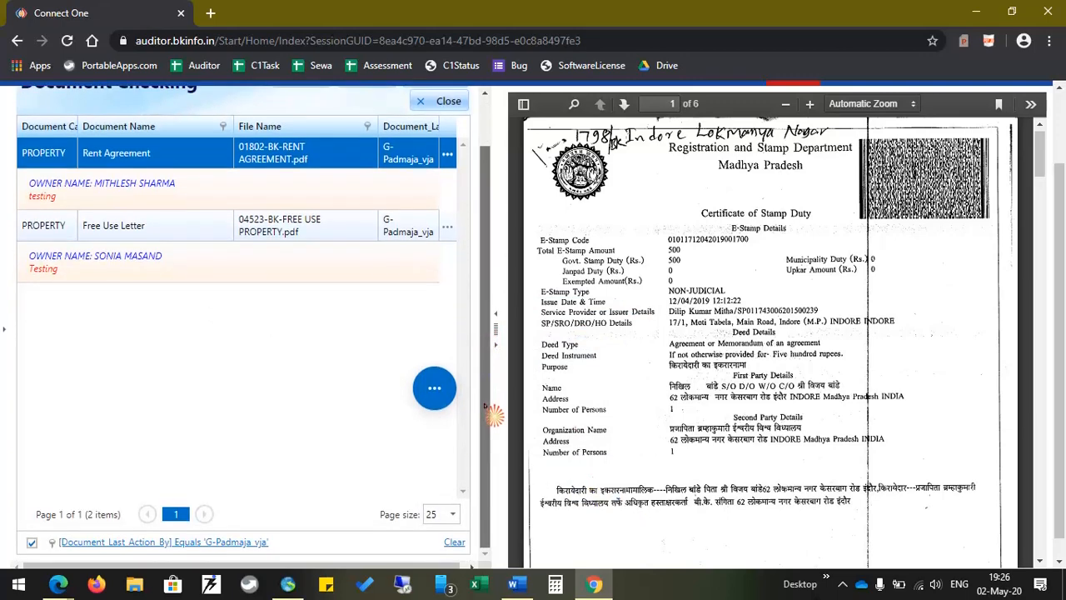
pyautogui.click(497, 344)
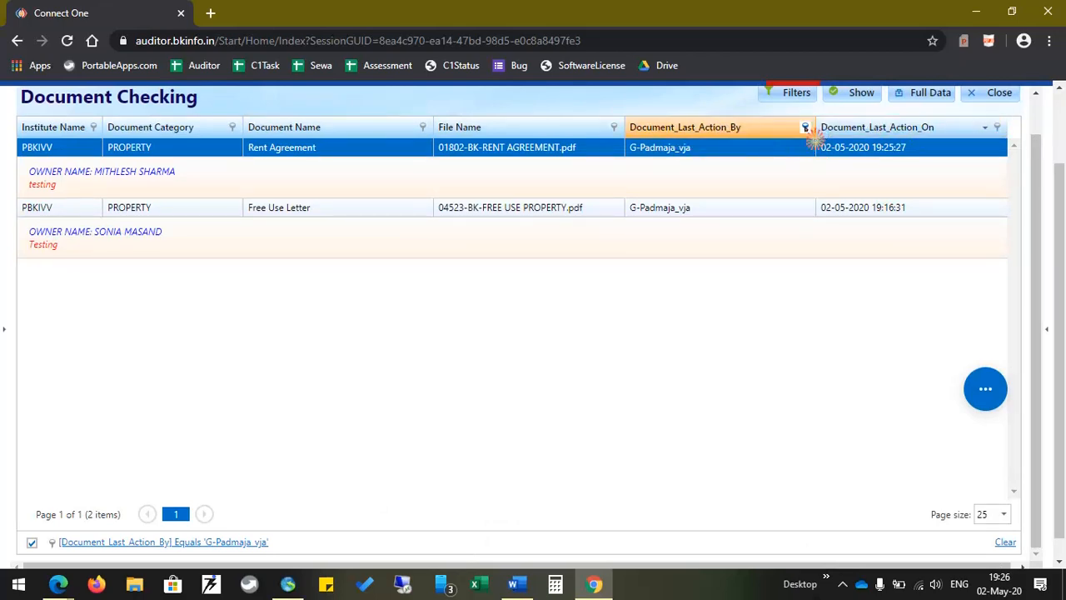
# Mark the 04523 Free Use Letter as undecided and acknowledge the confirmation
pyautogui.scroll(1, 725, 324)
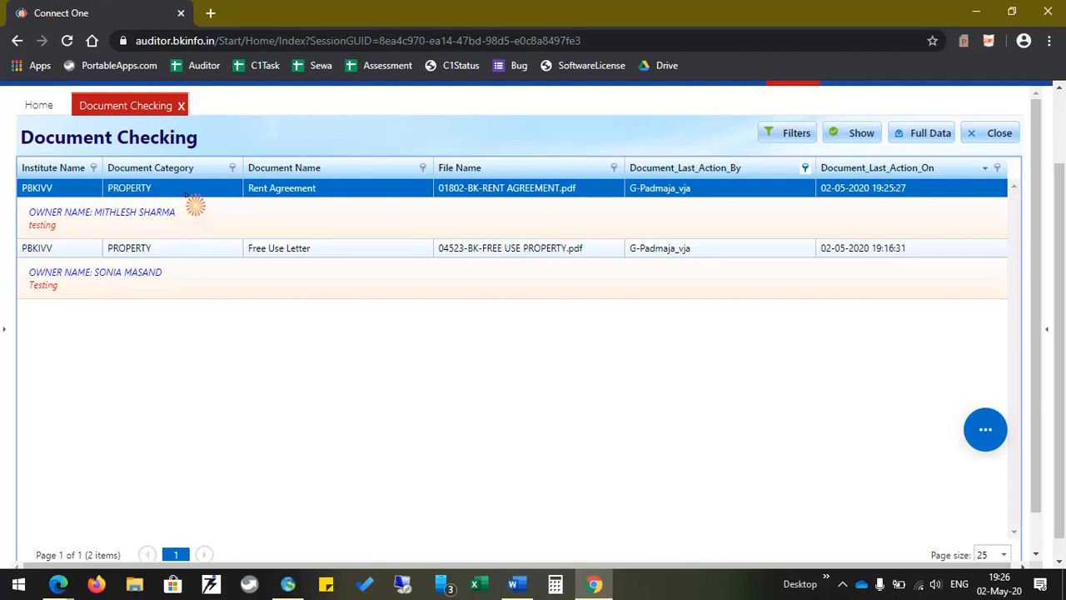
pyautogui.click(984, 439)
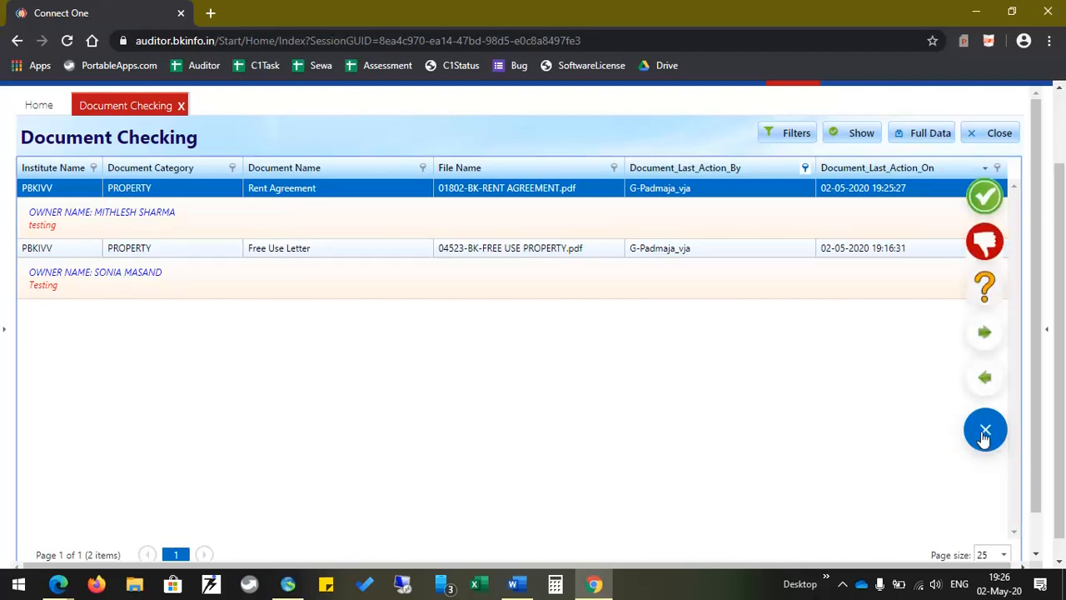
pyautogui.click(774, 250)
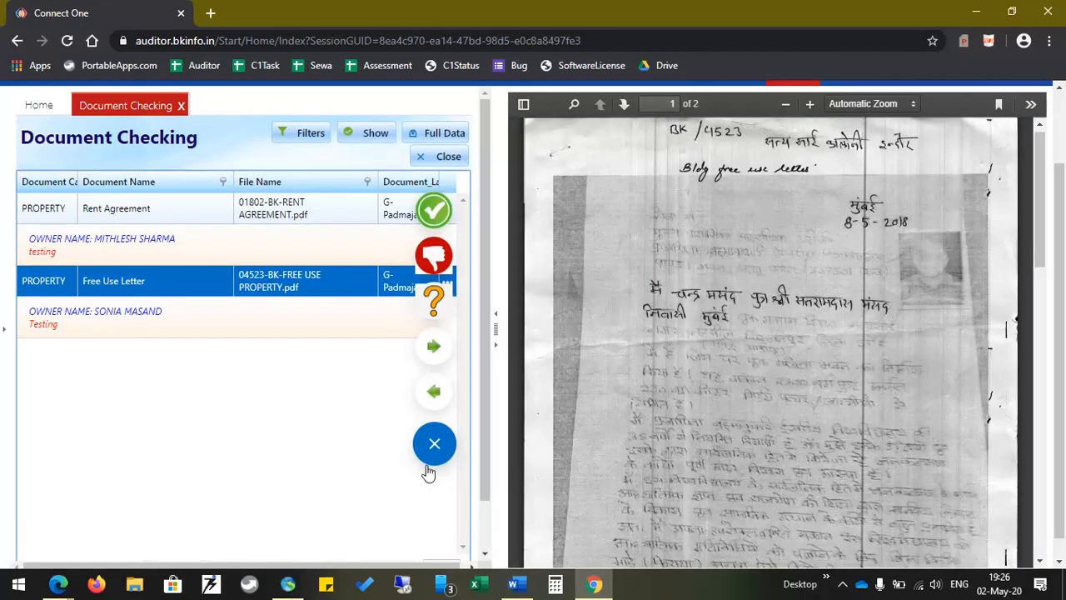
pyautogui.click(436, 309)
pyautogui.click(527, 353)
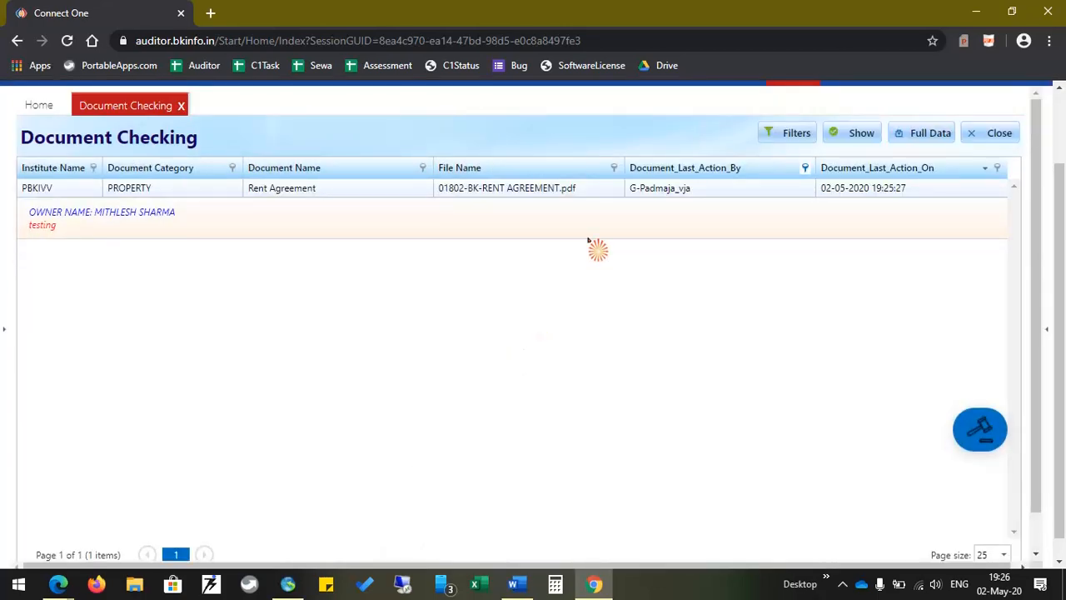
# Accept the 01802 Rent Agreement and dismiss the accepted confirmation
pyautogui.click(573, 193)
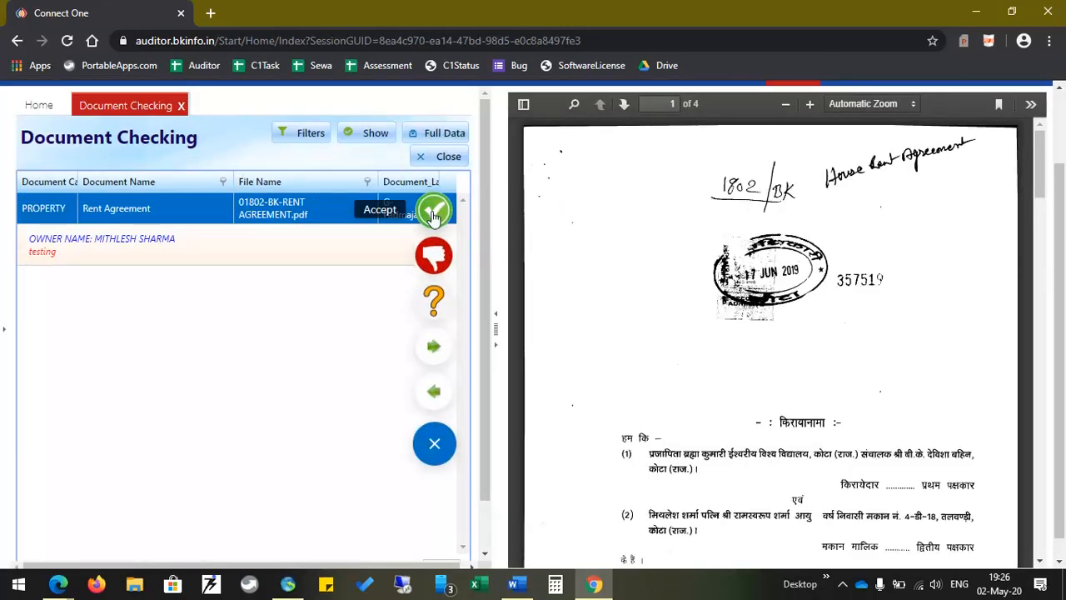
pyautogui.click(433, 214)
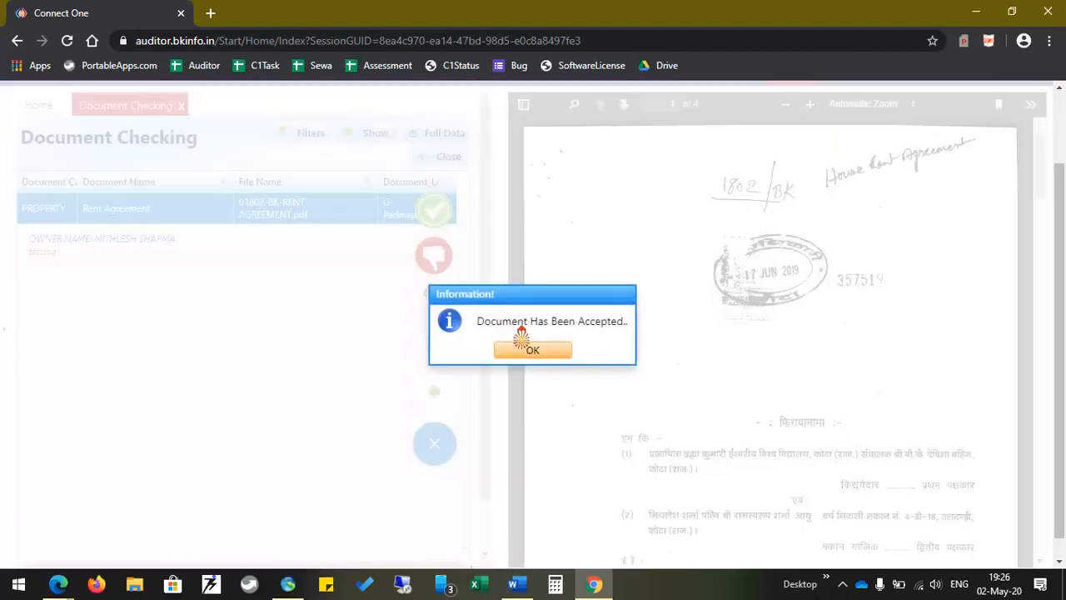
pyautogui.click(534, 351)
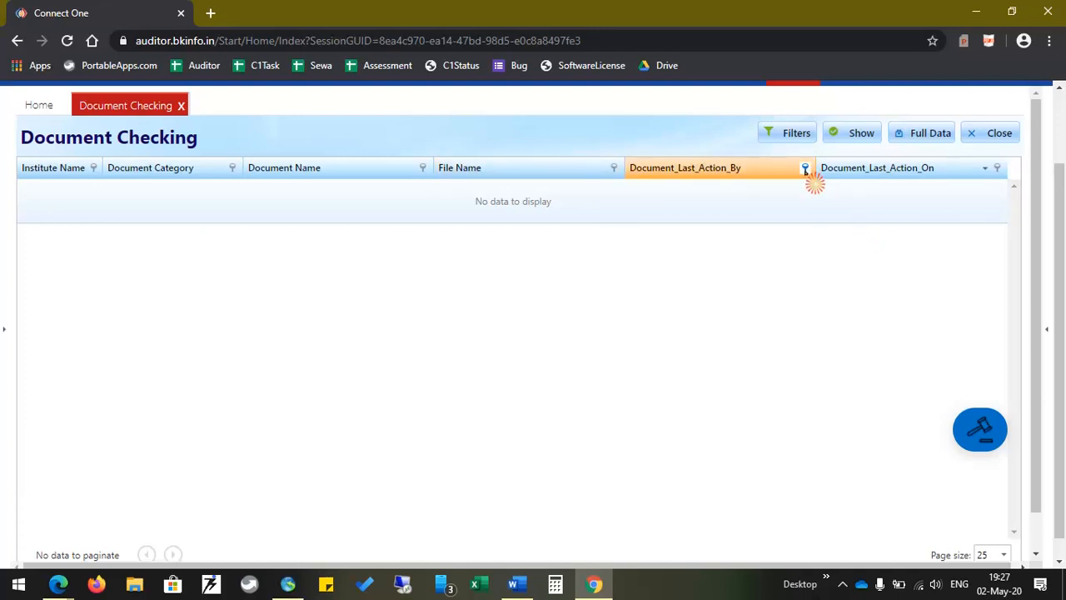
# Clear the Document_Last_Action_By column filter by selecting (All)
pyautogui.click(805, 169)
pyautogui.click(312, 213)
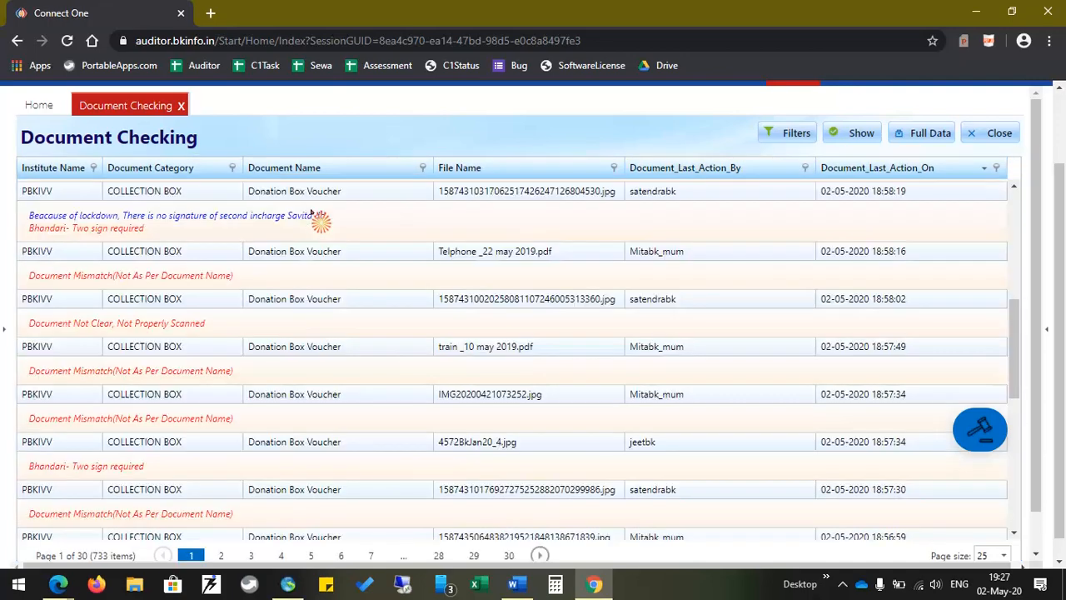
pyautogui.click(312, 214)
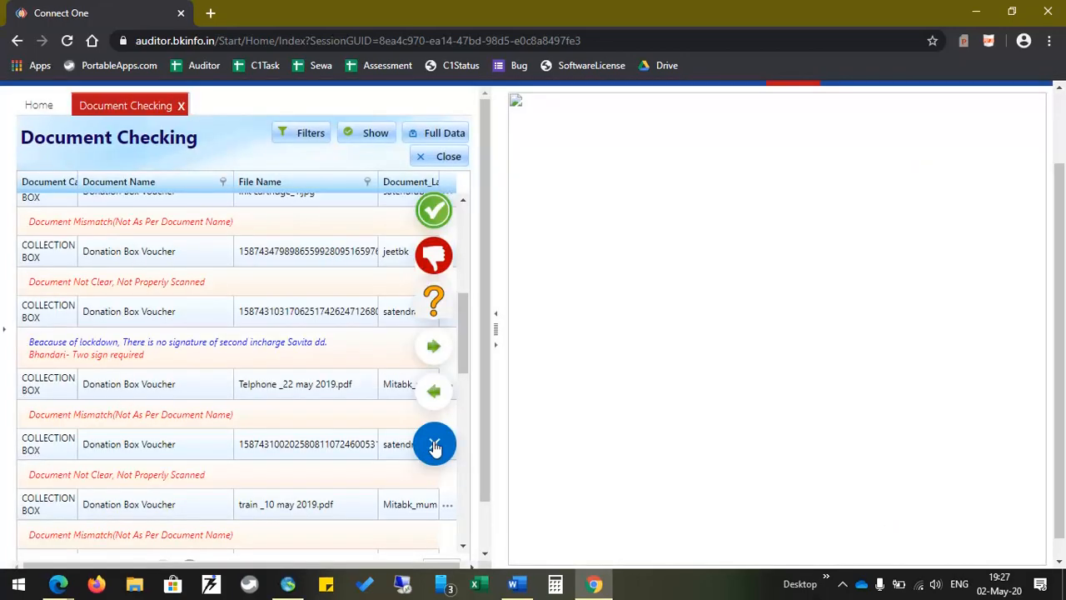
# Filter the grid to PENDING status and review the 22 listed documents
pyautogui.click(309, 133)
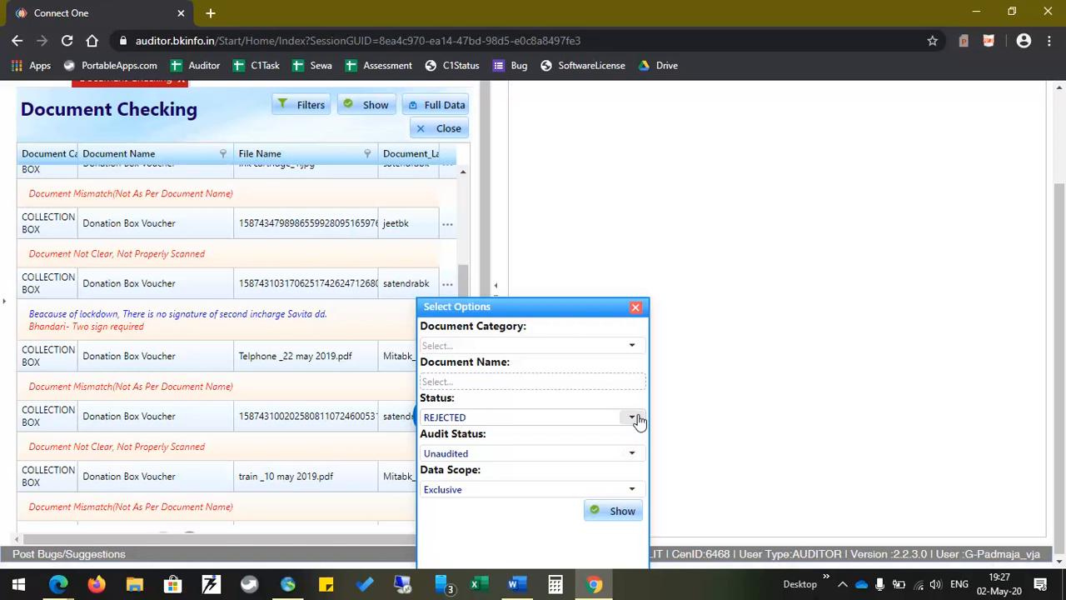
pyautogui.click(637, 419)
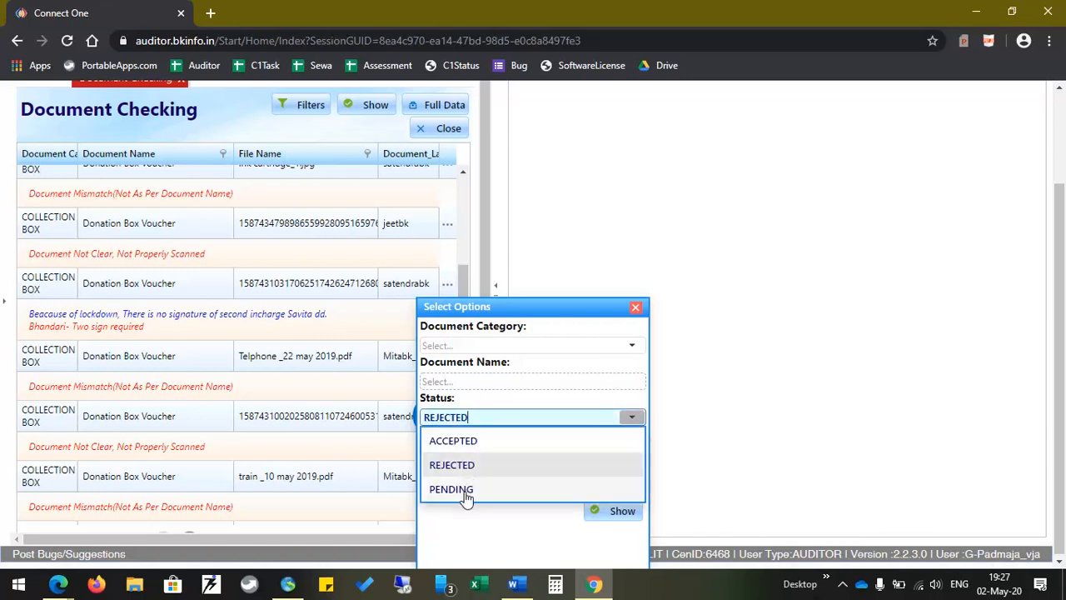
pyautogui.click(464, 492)
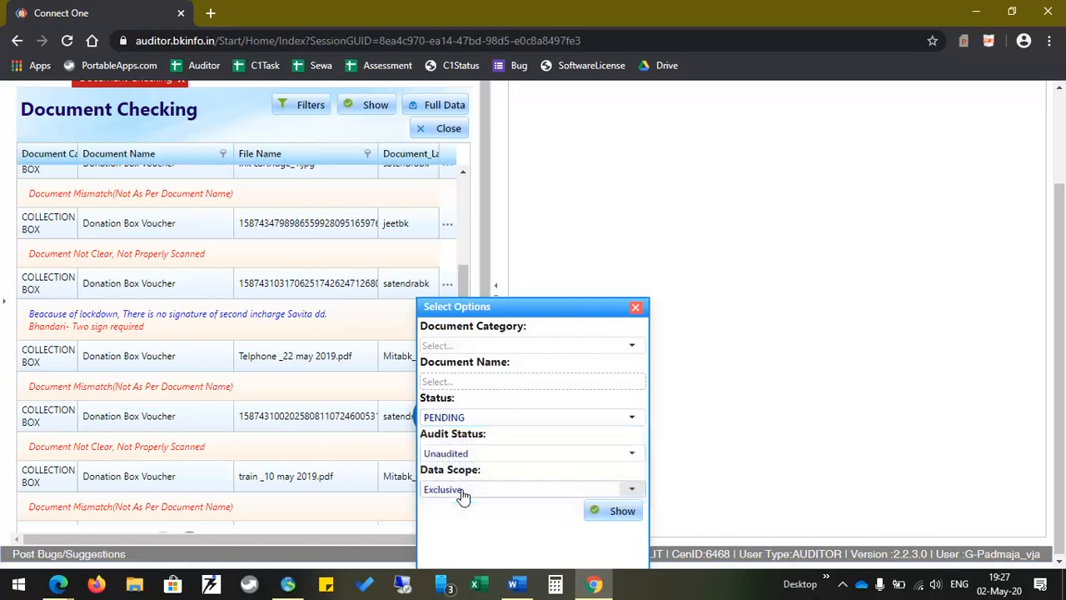
pyautogui.click(624, 517)
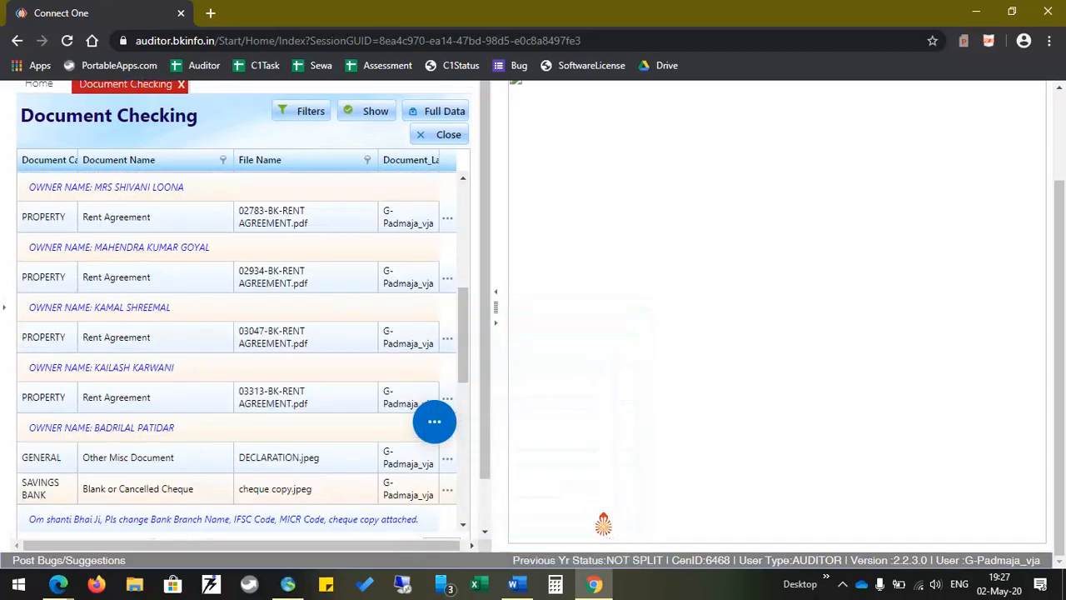
pyautogui.scroll(-5, 405, 333)
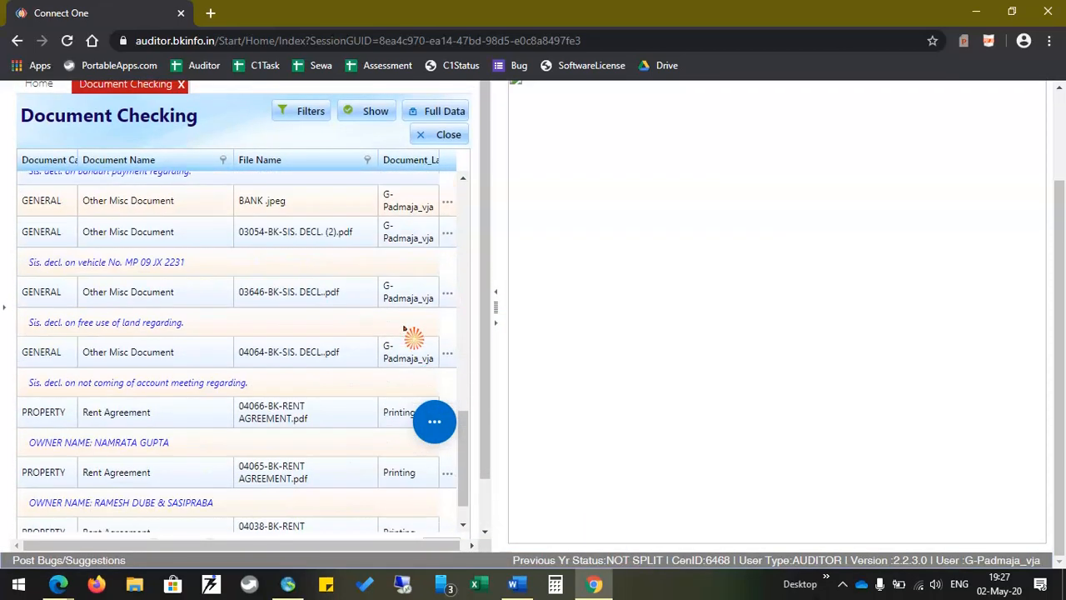
pyautogui.scroll(-1, 459, 316)
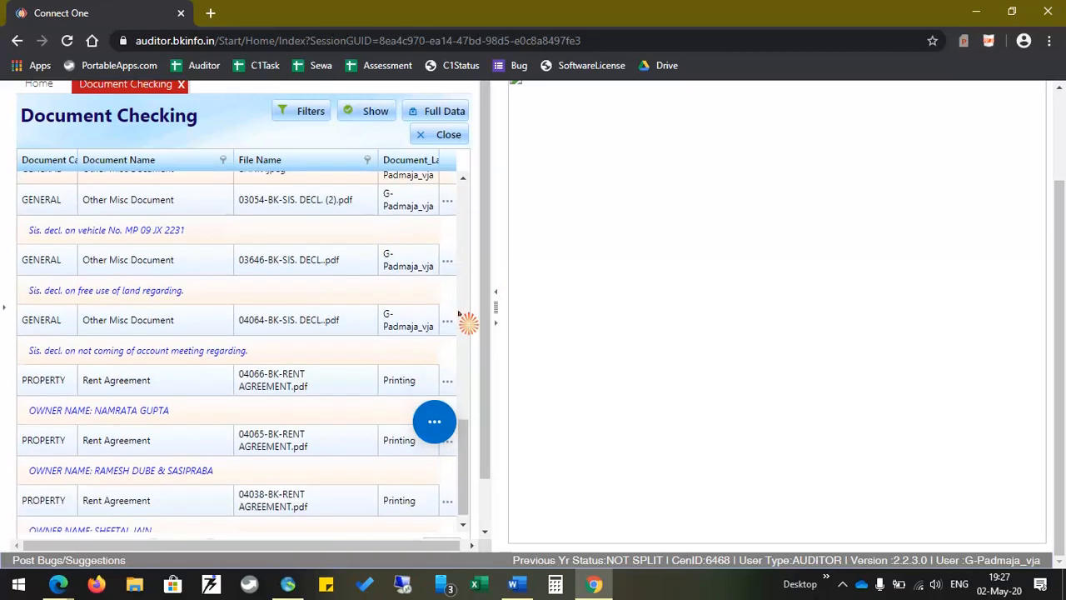
pyautogui.scroll(-1, 496, 433)
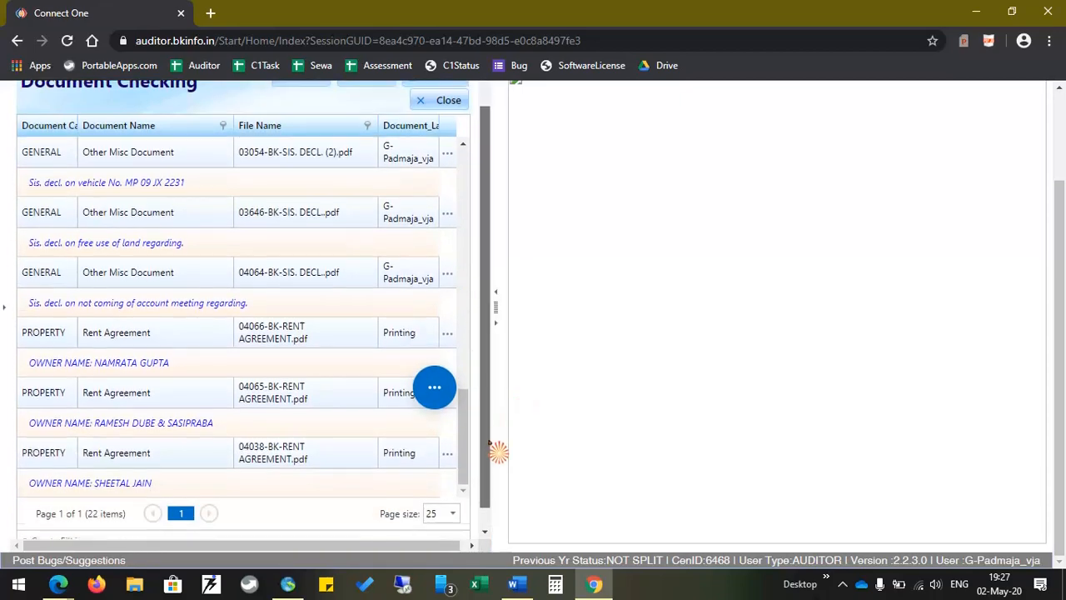
pyautogui.scroll(-1, 497, 451)
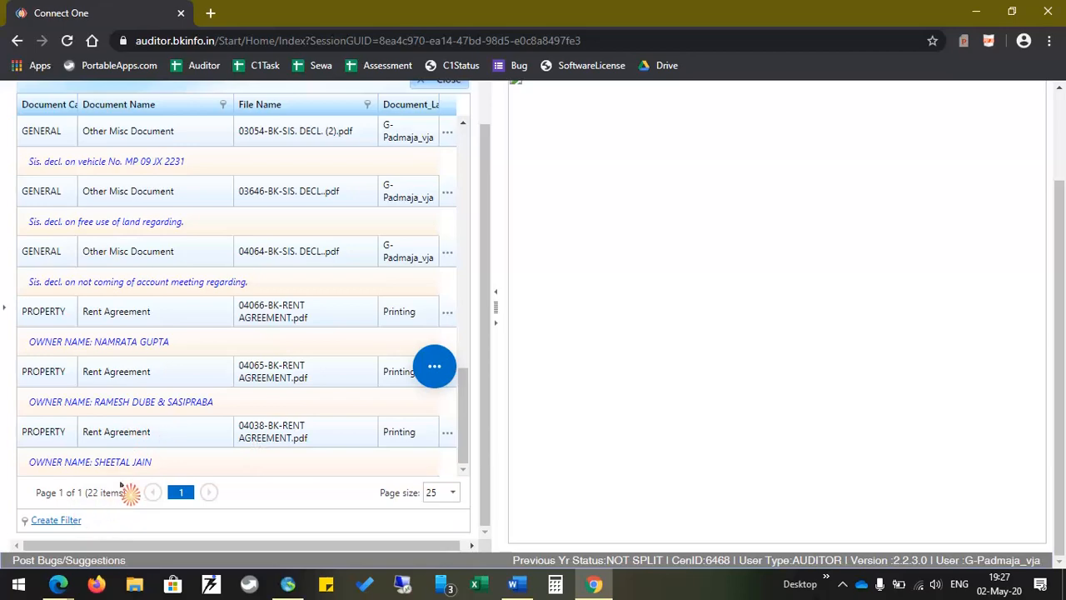
pyautogui.scroll(6, 258, 379)
pyautogui.scroll(4, 258, 379)
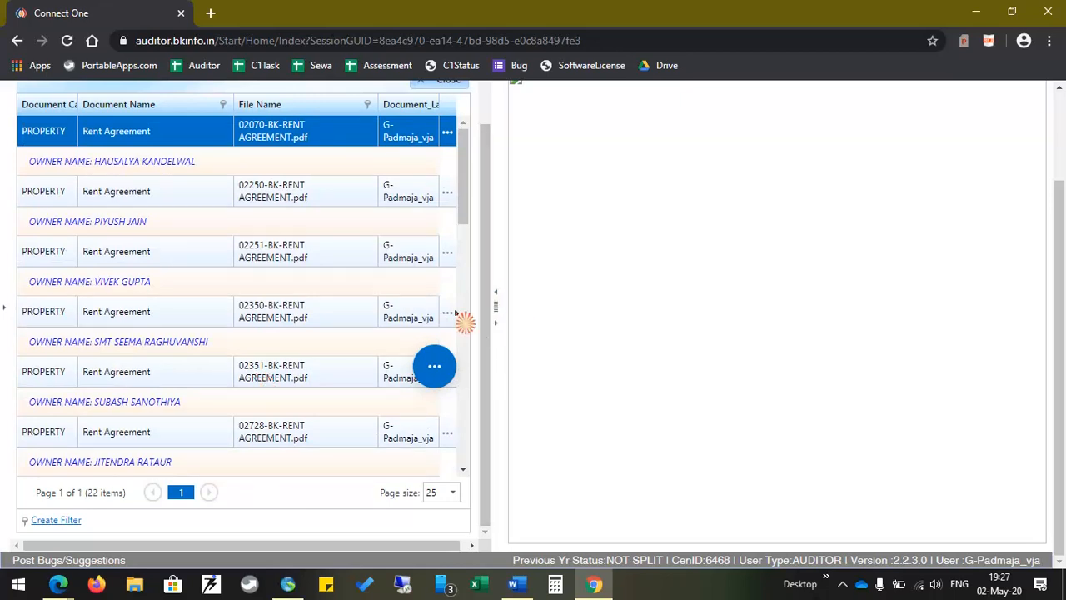
pyautogui.scroll(2, 408, 267)
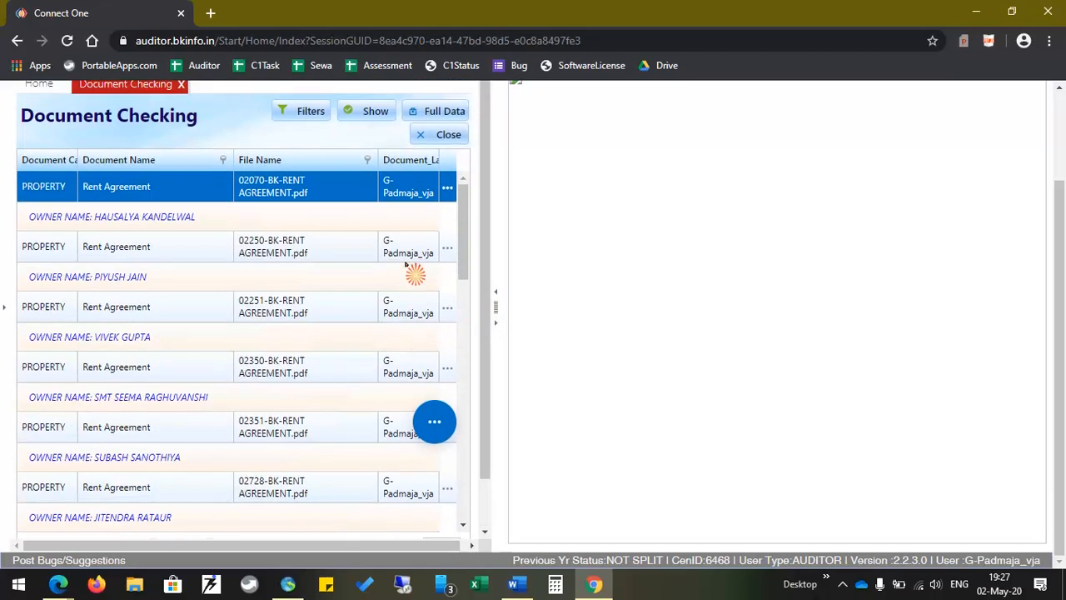
# Collapse the viewer, then preview 02250-BK-RENT AGREEMENT.pdf from the pending list
pyautogui.click(496, 324)
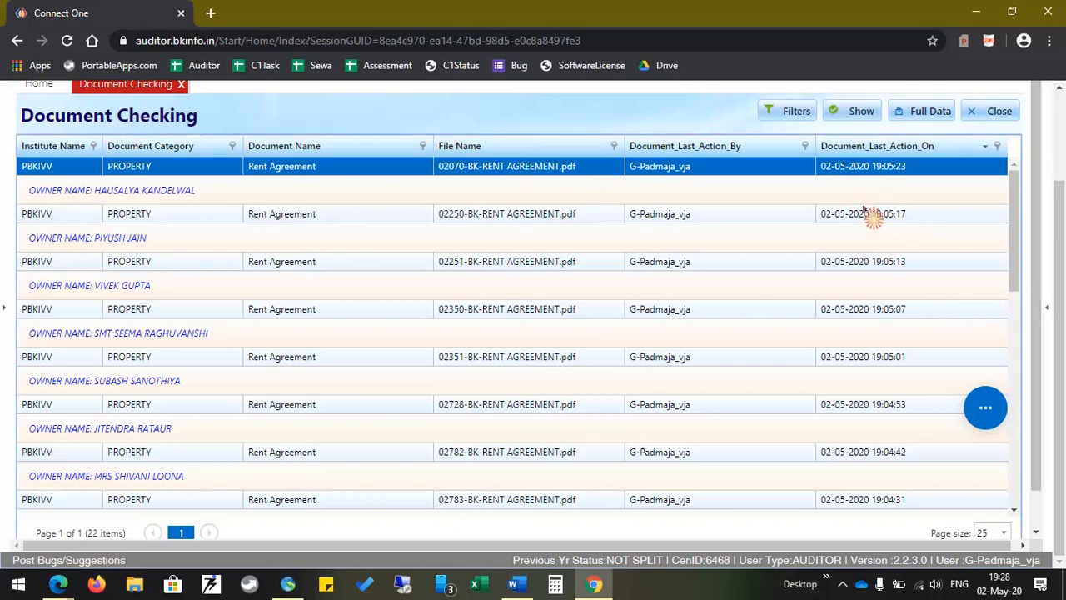
pyautogui.click(899, 213)
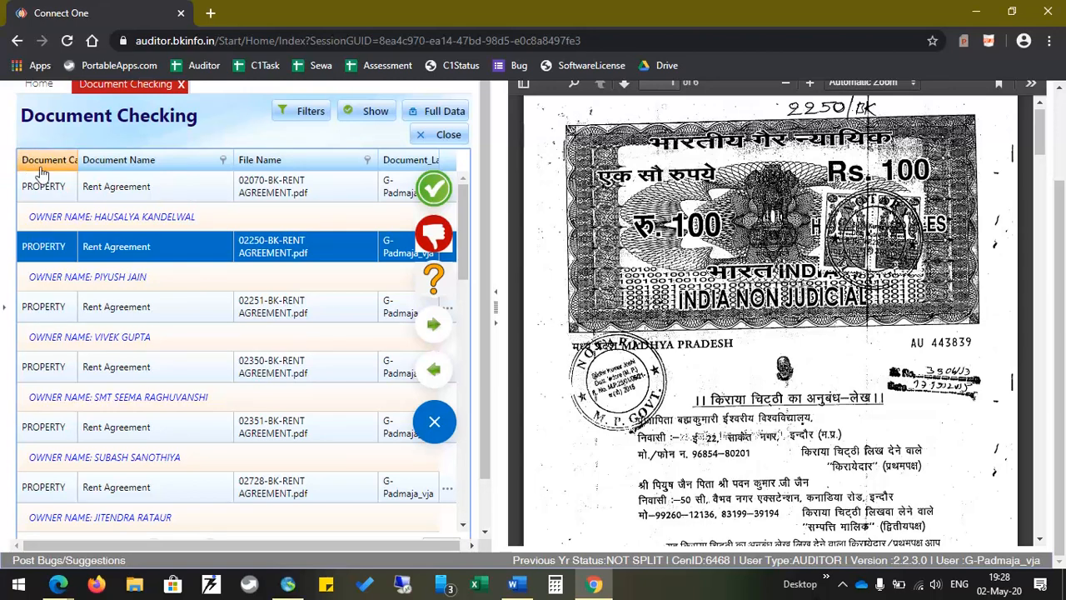
pyautogui.click(434, 422)
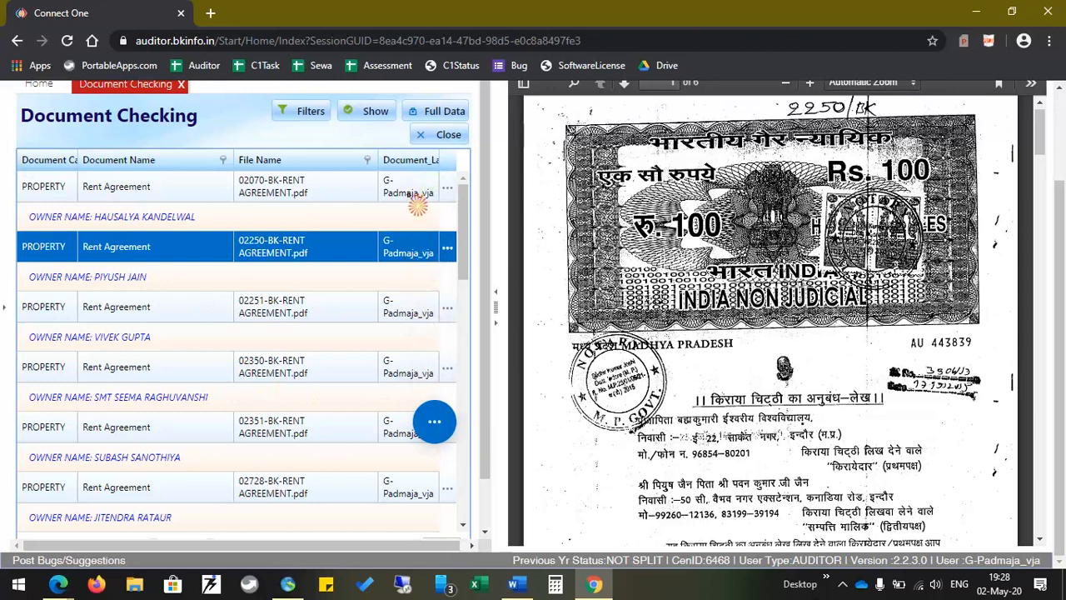
pyautogui.click(448, 170)
# Open the Column Chooser from the File Name header and hide Document_Last_Action_By
pyautogui.rightClick(278, 163)
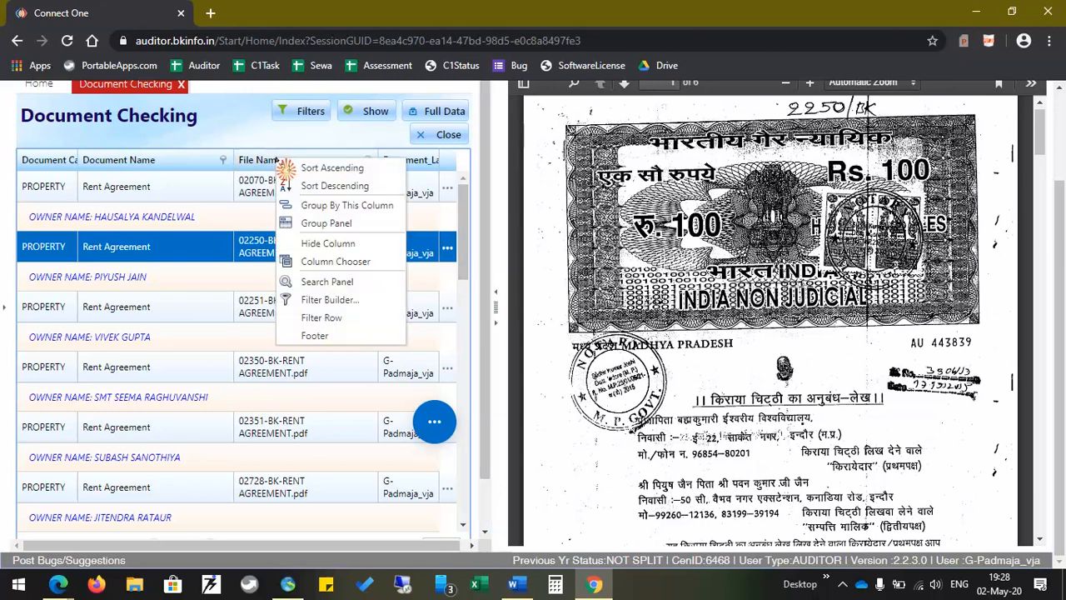
pyautogui.click(331, 263)
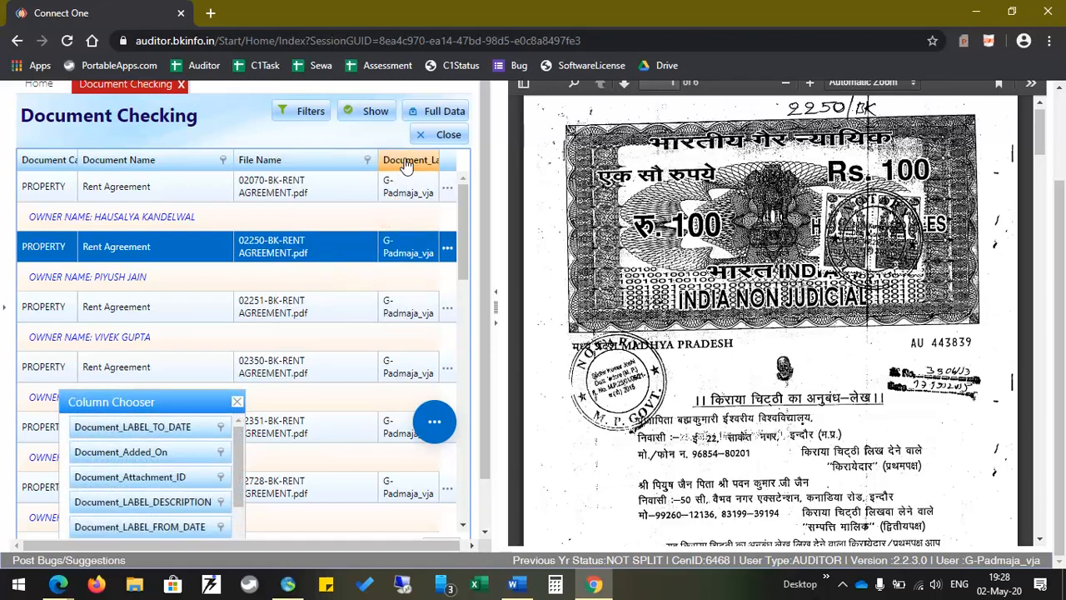
pyautogui.moveTo(407, 166); pyautogui.dragTo(329, 391)
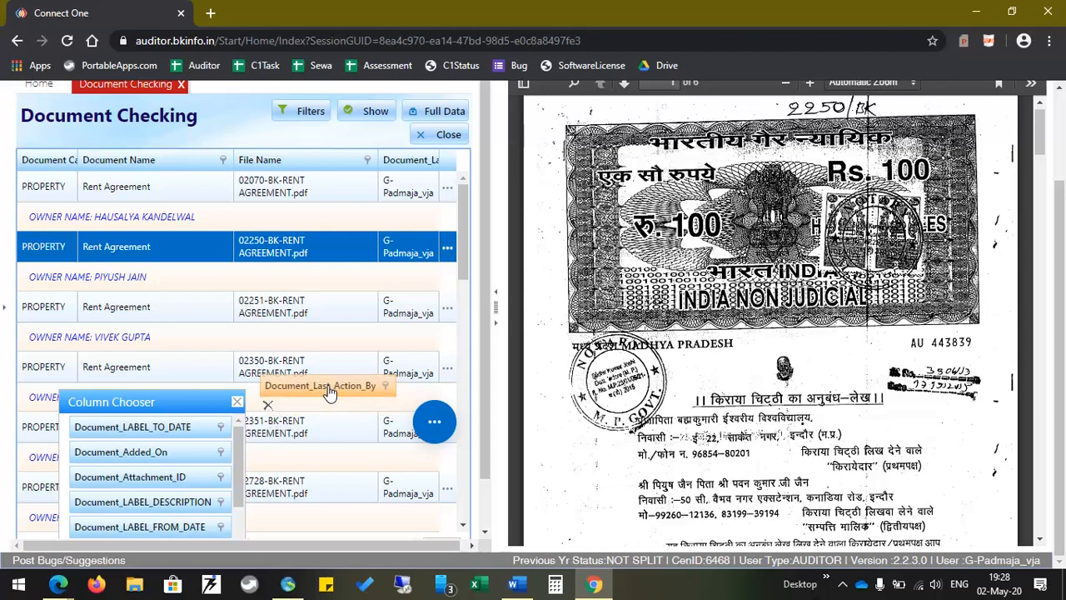
pyautogui.moveTo(330, 392); pyautogui.dragTo(330, 392)
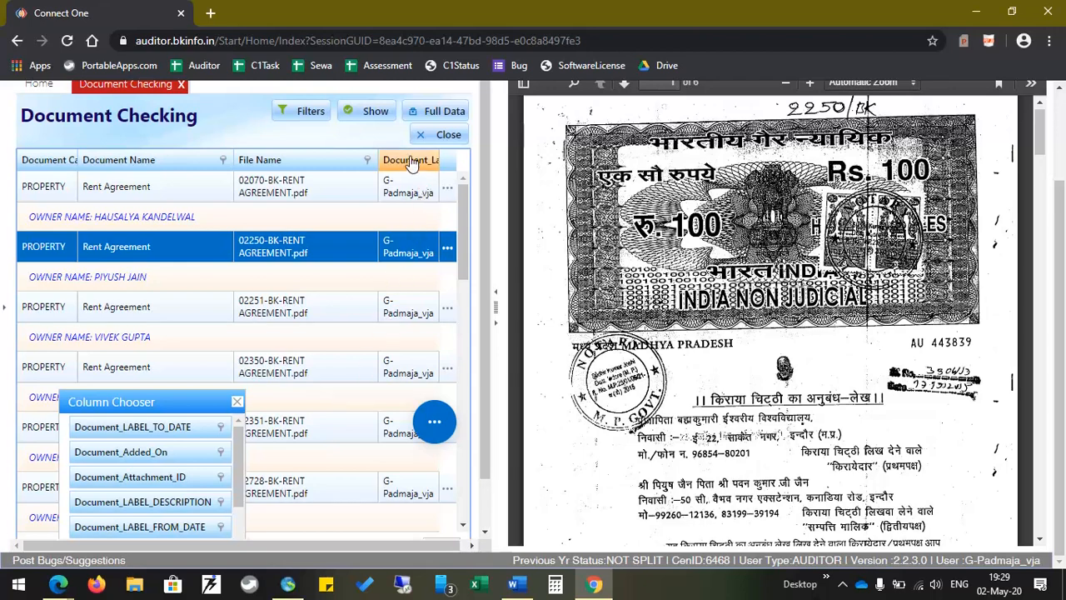
pyautogui.moveTo(411, 163); pyautogui.dragTo(225, 450)
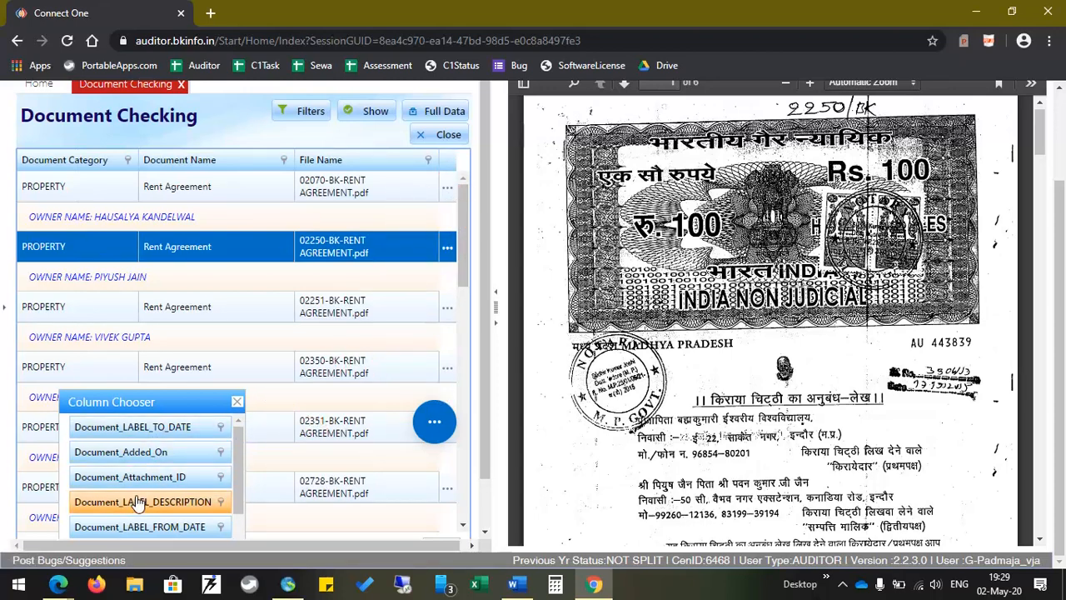
# Collapse the viewer and drag Document_Last_Action_On into the Column Chooser to hide it
pyautogui.scroll(-1, 138, 502)
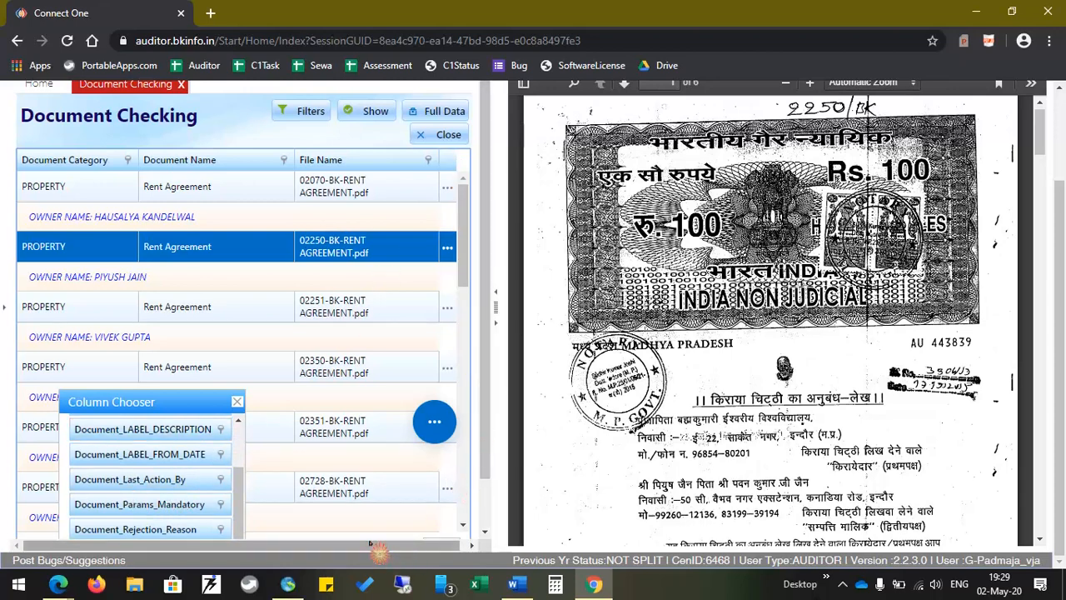
pyautogui.click(495, 310)
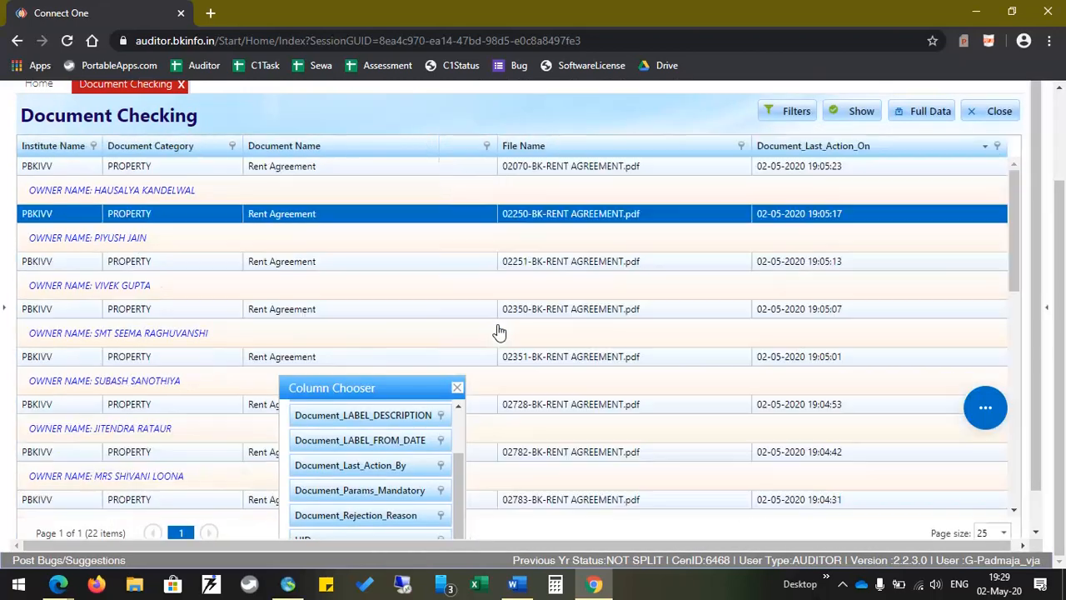
pyautogui.moveTo(799, 146); pyautogui.dragTo(417, 493)
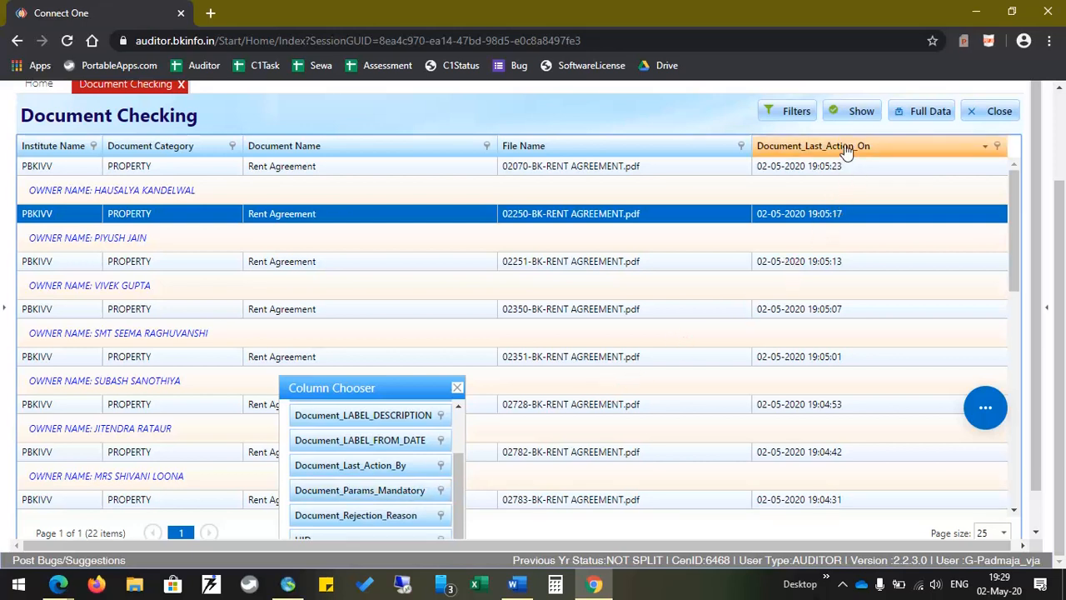
pyautogui.moveTo(846, 150); pyautogui.dragTo(556, 478)
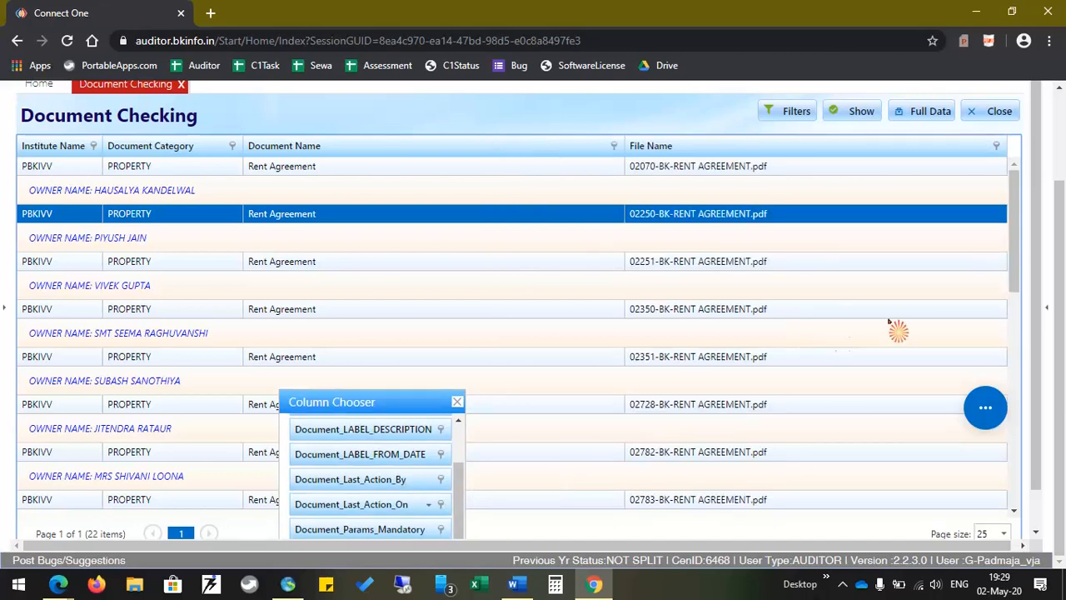
# Preview 02070-BK-RENT AGREEMENT.pdf, close the Column Chooser and action menu, and scroll to top
pyautogui.click(409, 169)
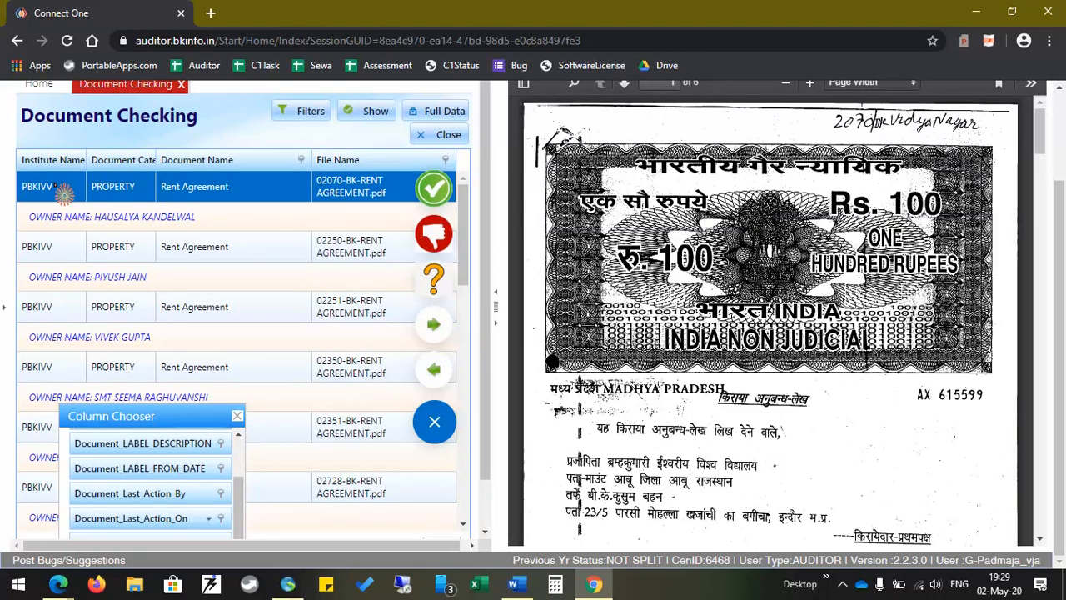
pyautogui.click(239, 417)
pyautogui.click(310, 159)
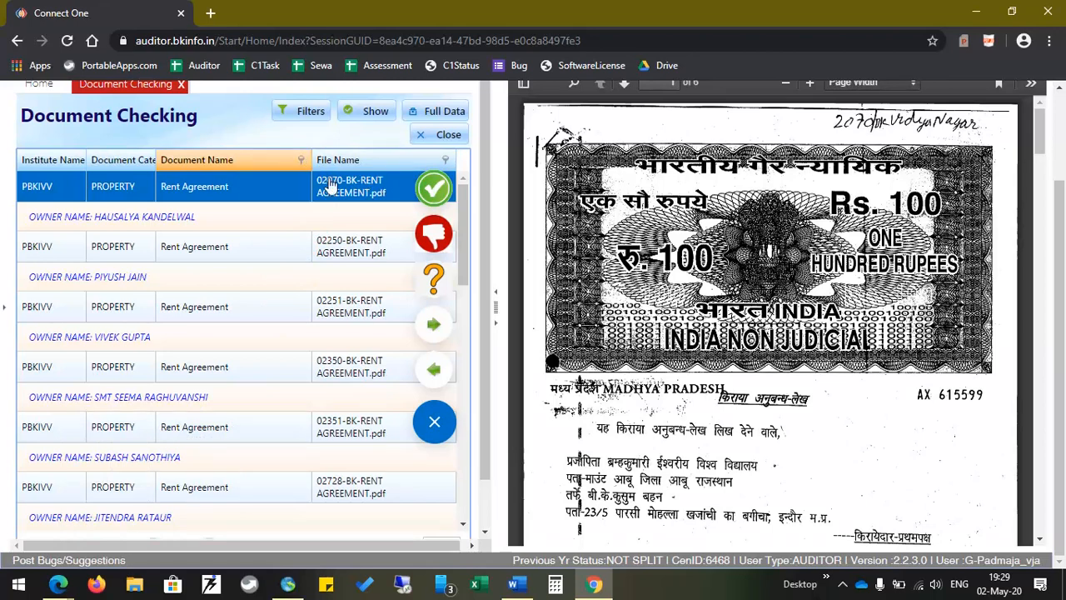
pyautogui.click(436, 423)
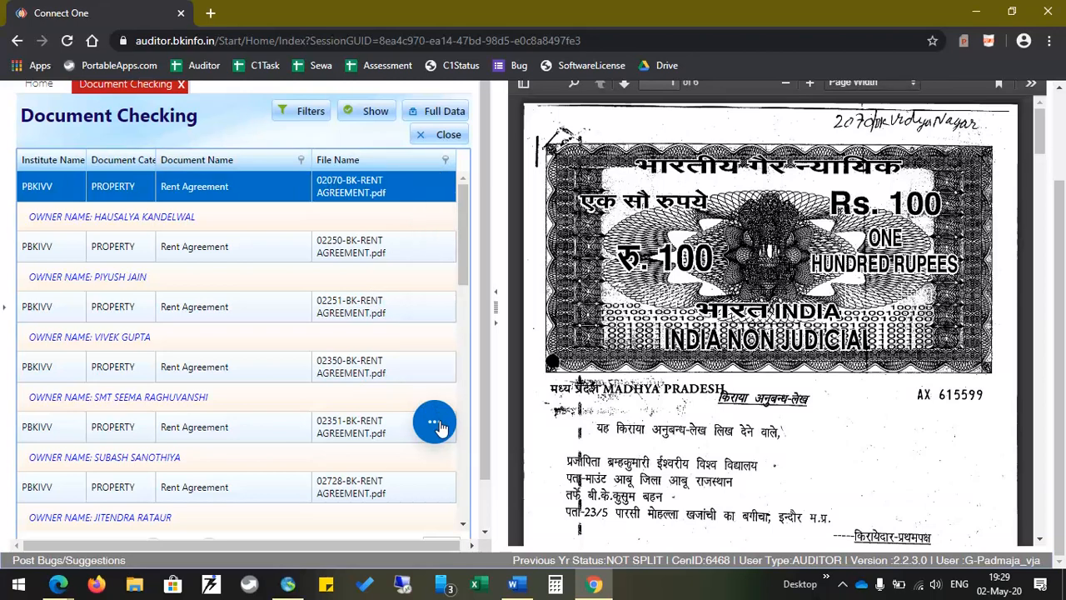
pyautogui.scroll(2, 440, 426)
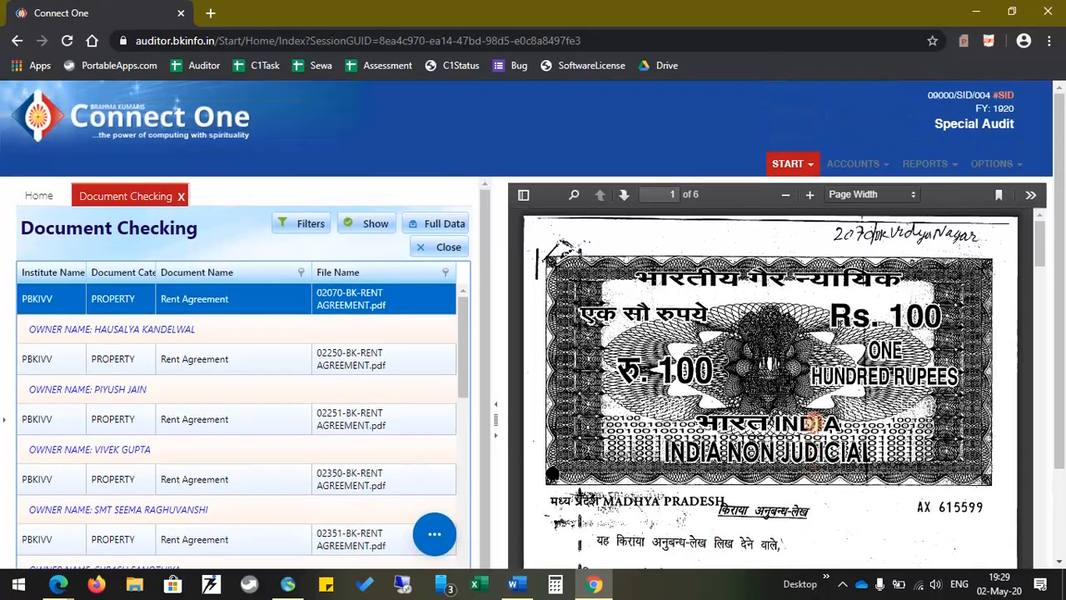